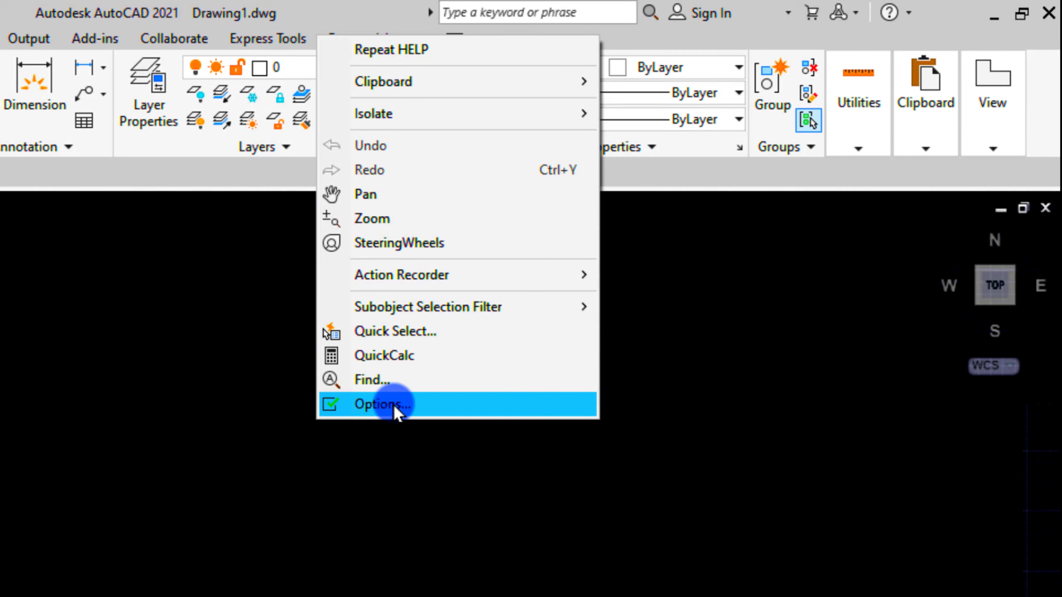
# Step: Set the 2D model space uniform background colour to White in the display options and turn off the drawing grid
pyautogui.click(393, 405)
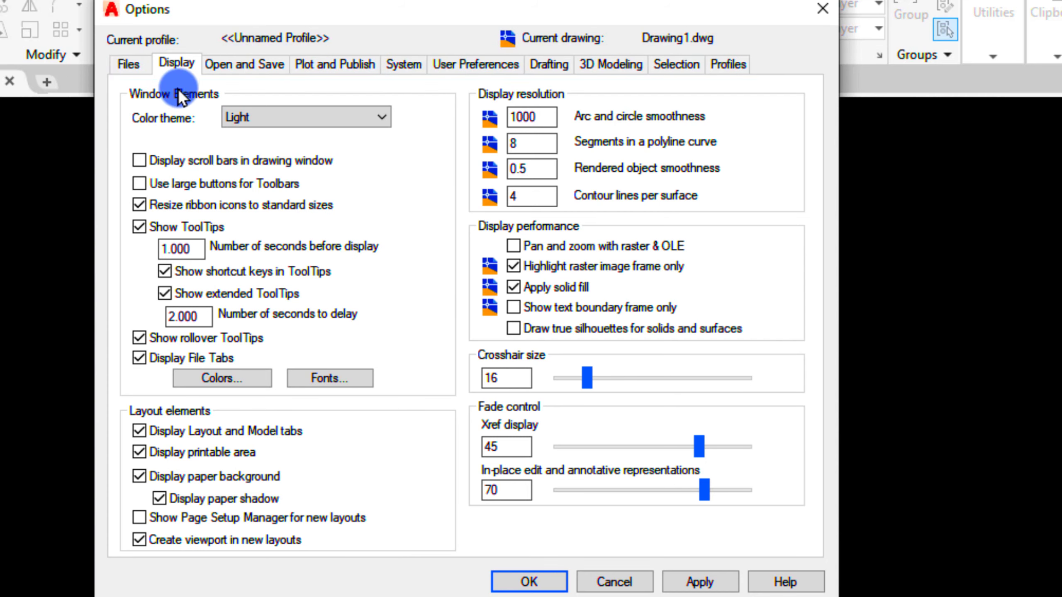
pyautogui.click(223, 378)
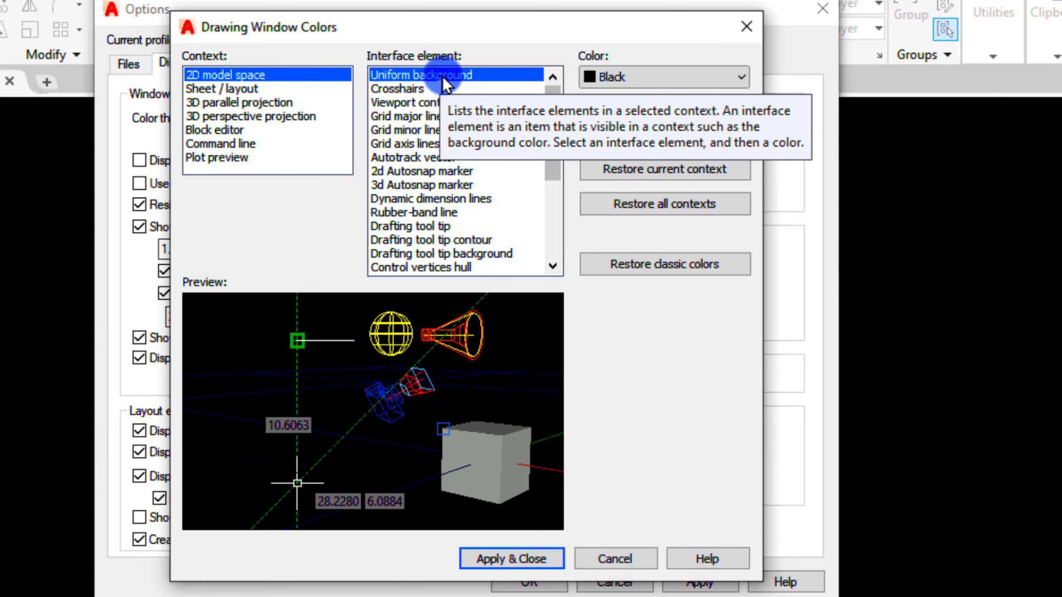
pyautogui.click(659, 69)
pyautogui.click(632, 218)
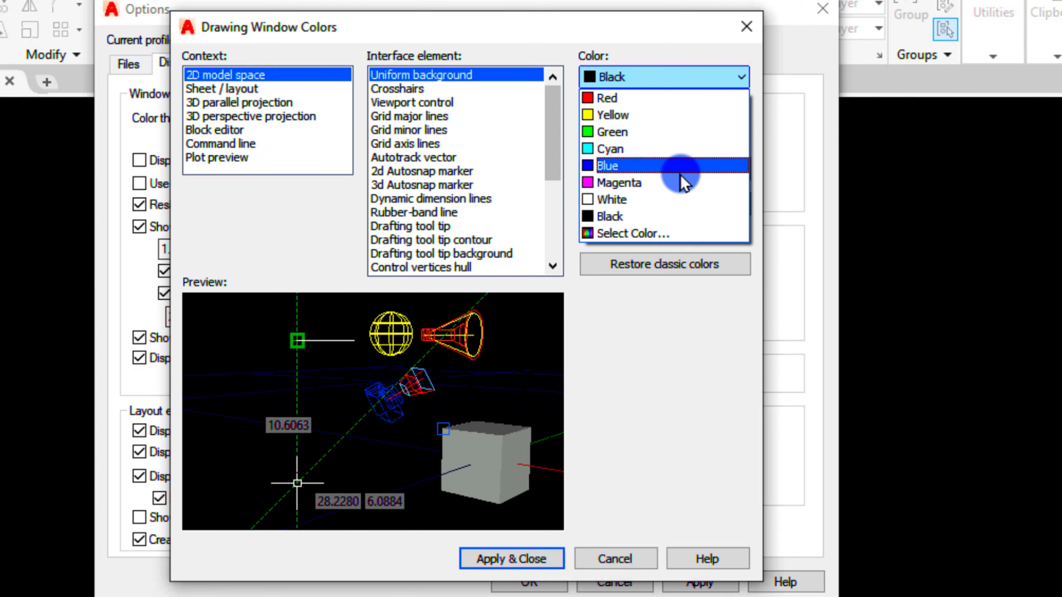
pyautogui.click(614, 196)
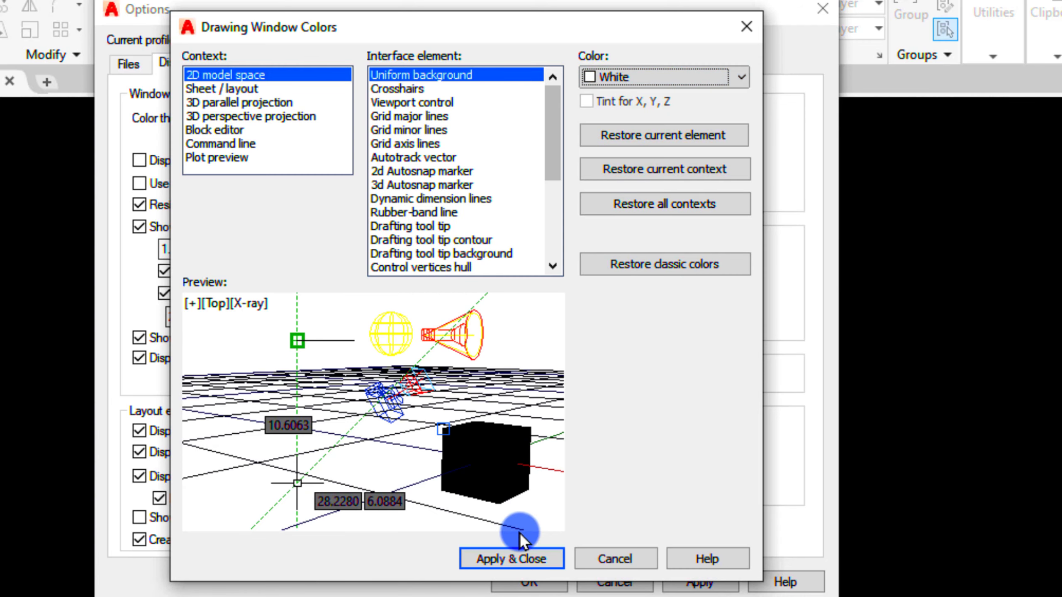
pyautogui.click(516, 554)
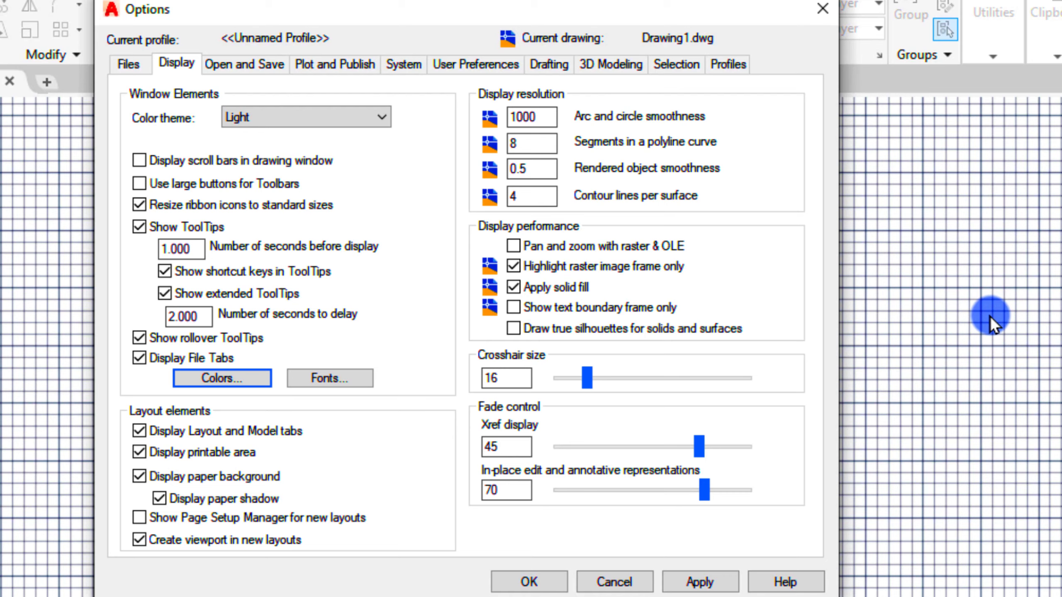
pyautogui.click(700, 583)
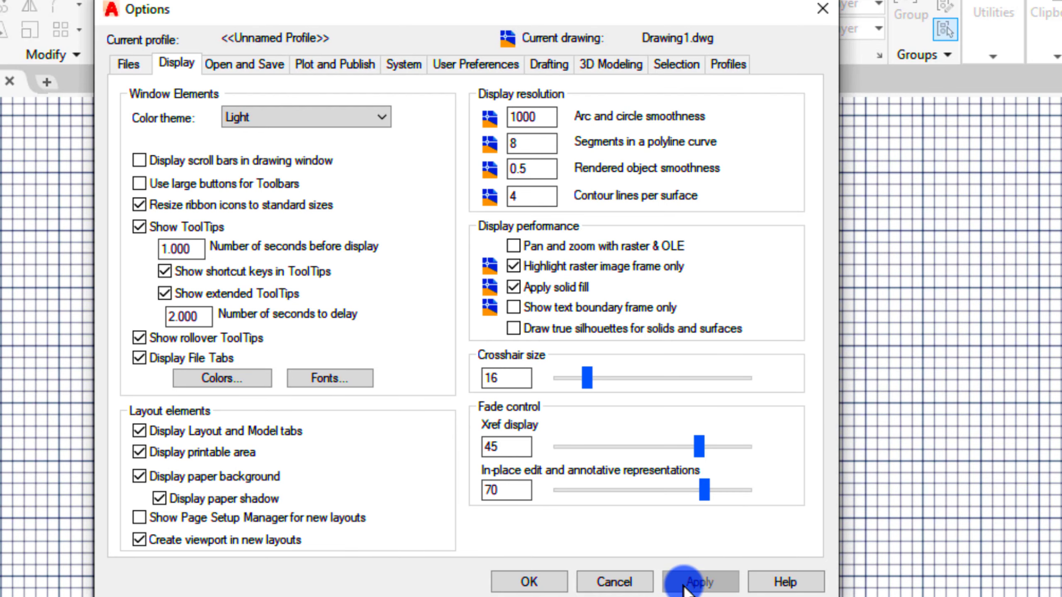
pyautogui.click(543, 582)
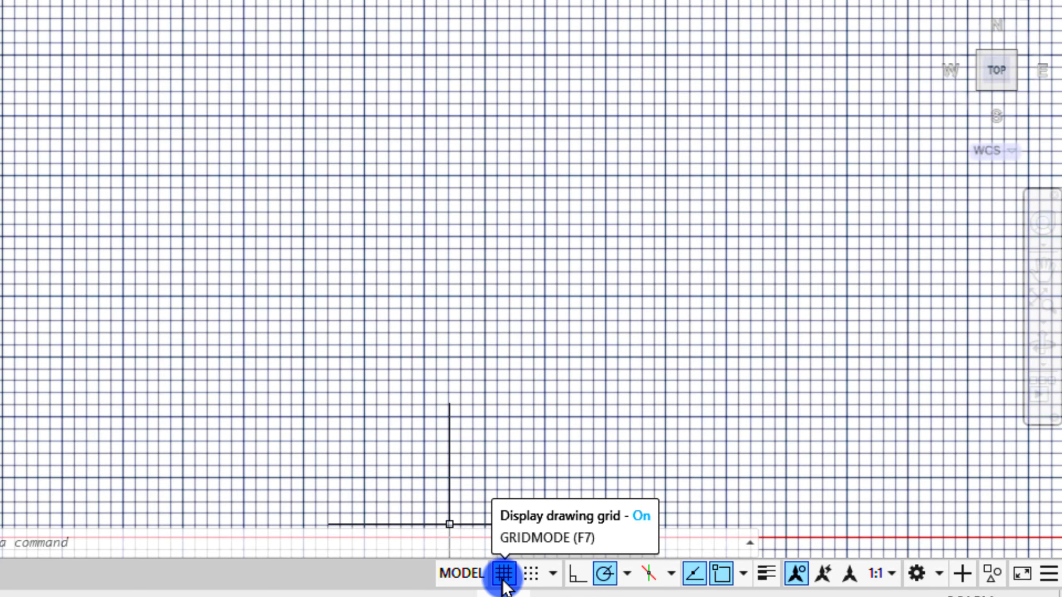
pyautogui.click(504, 574)
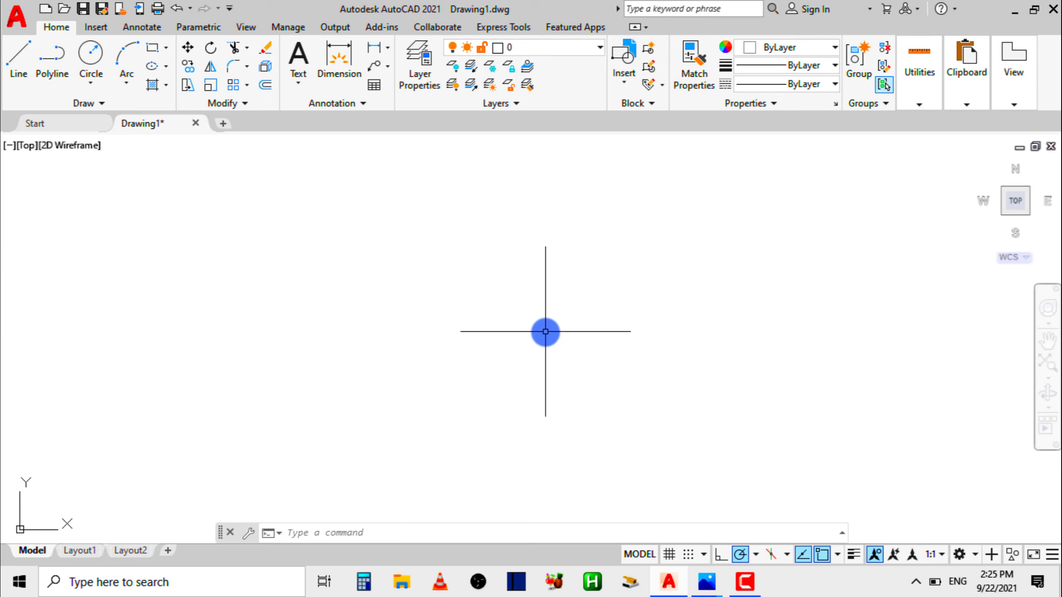
pyautogui.rightClick(545, 331)
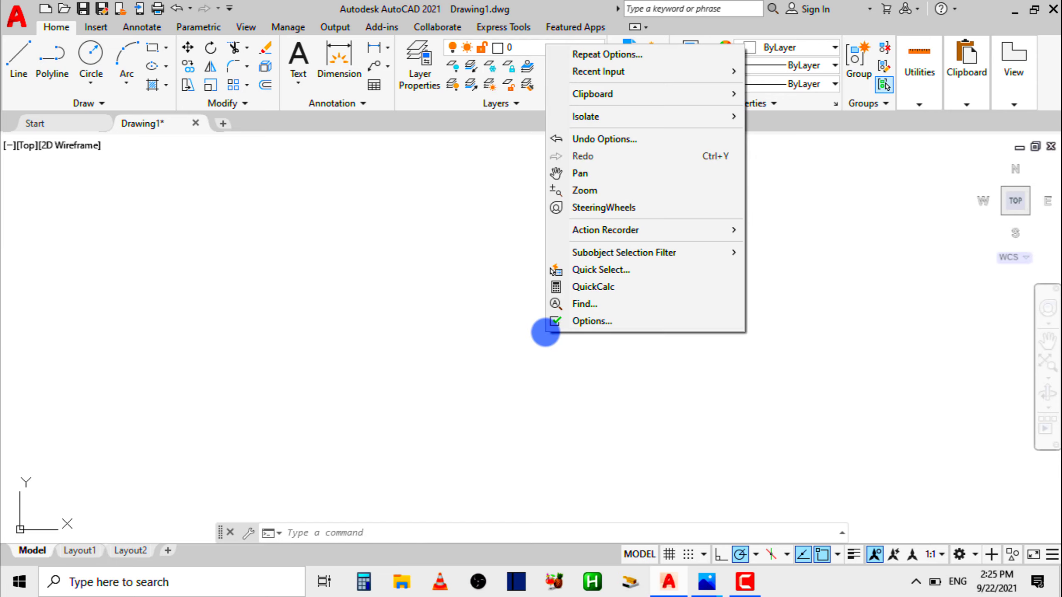
pyautogui.click(528, 347)
pyautogui.click(528, 344)
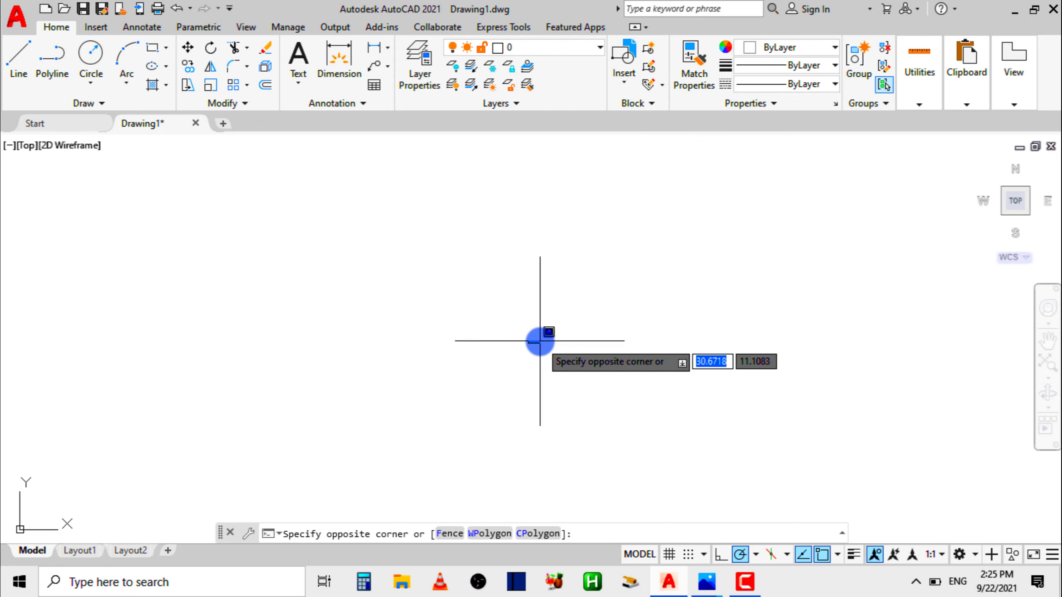
pyautogui.press('Escape')
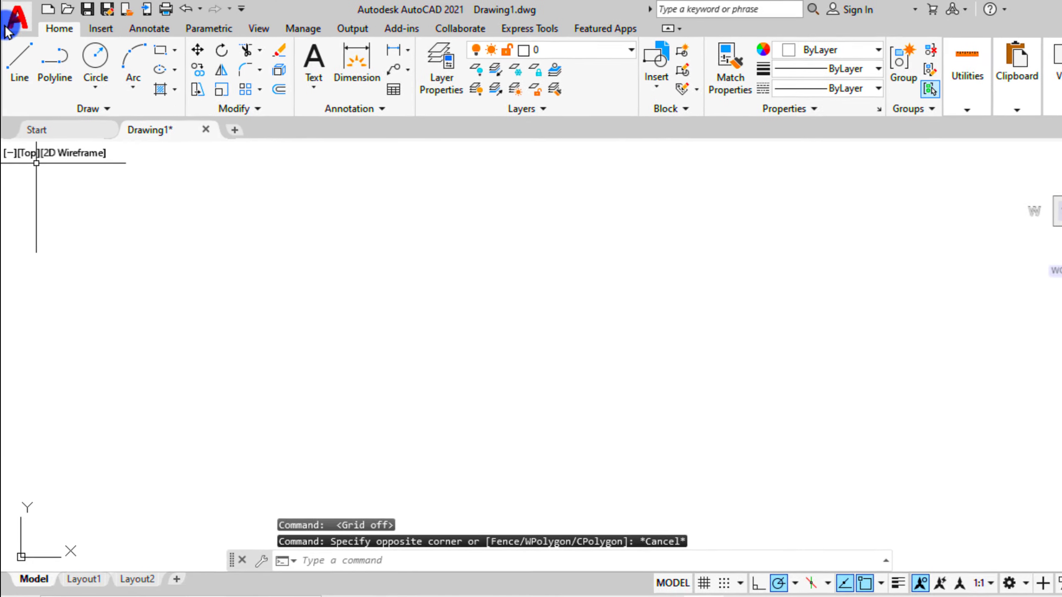
# Step: Increase the crosshair size to 100 in the display options and apply the change
pyautogui.click(7, 26)
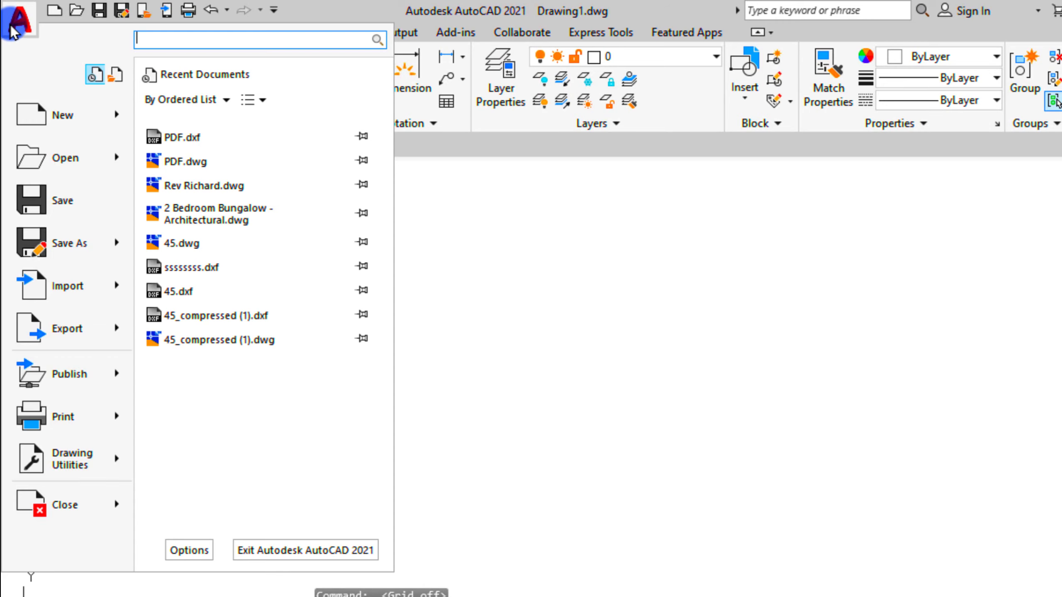
pyautogui.click(154, 509)
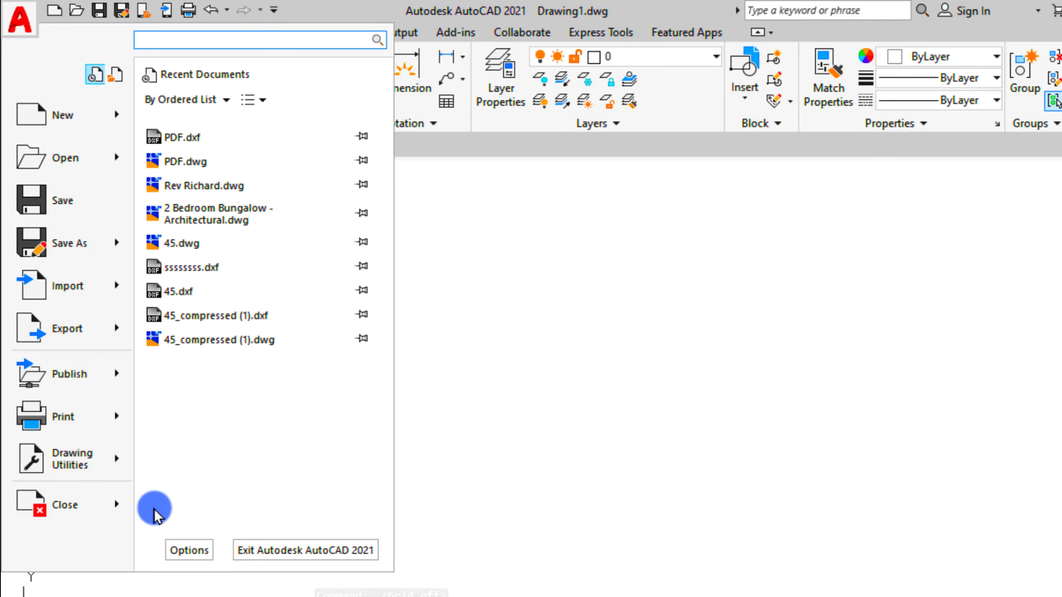
pyautogui.click(189, 550)
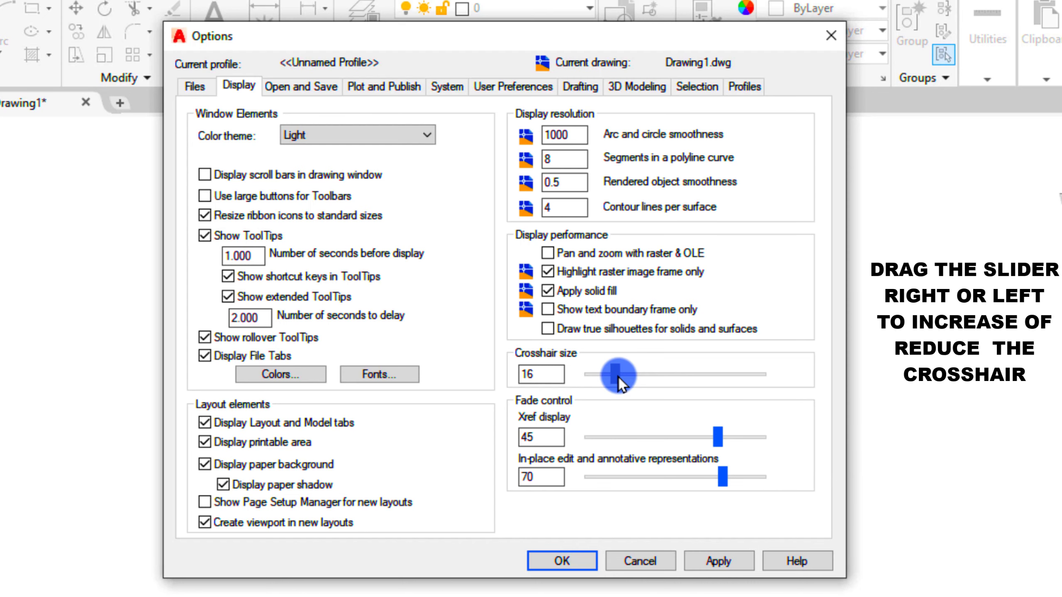
pyautogui.moveTo(619, 377); pyautogui.dragTo(773, 376)
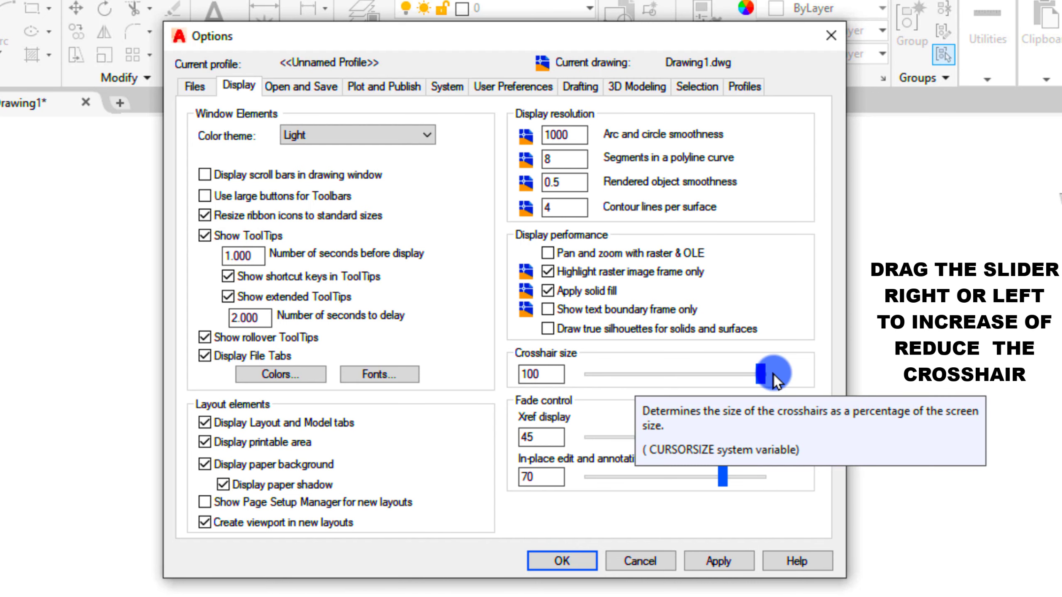
pyautogui.click(543, 379)
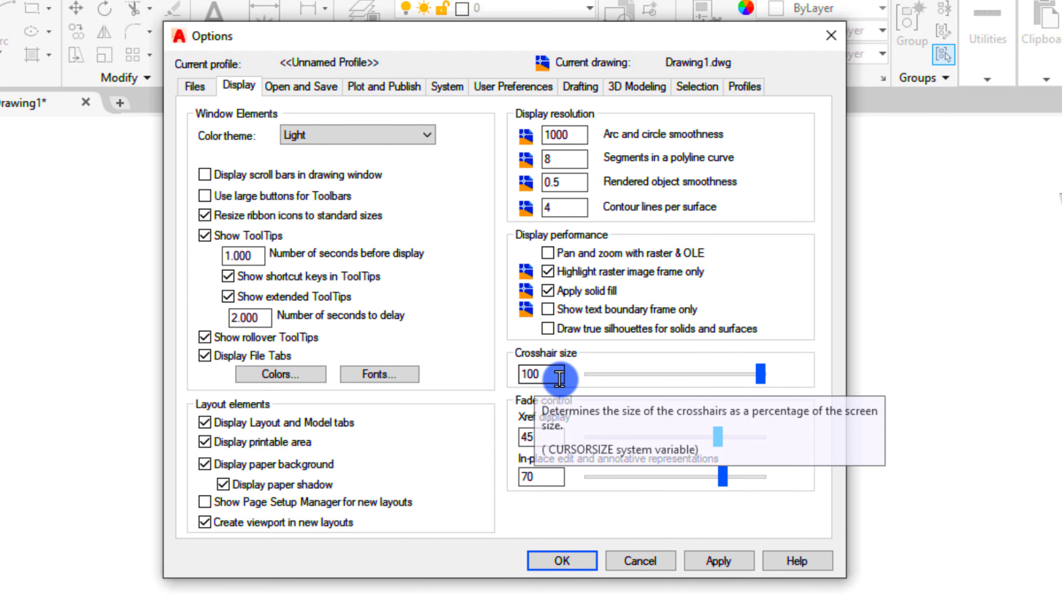
pyautogui.click(761, 374)
pyautogui.click(705, 560)
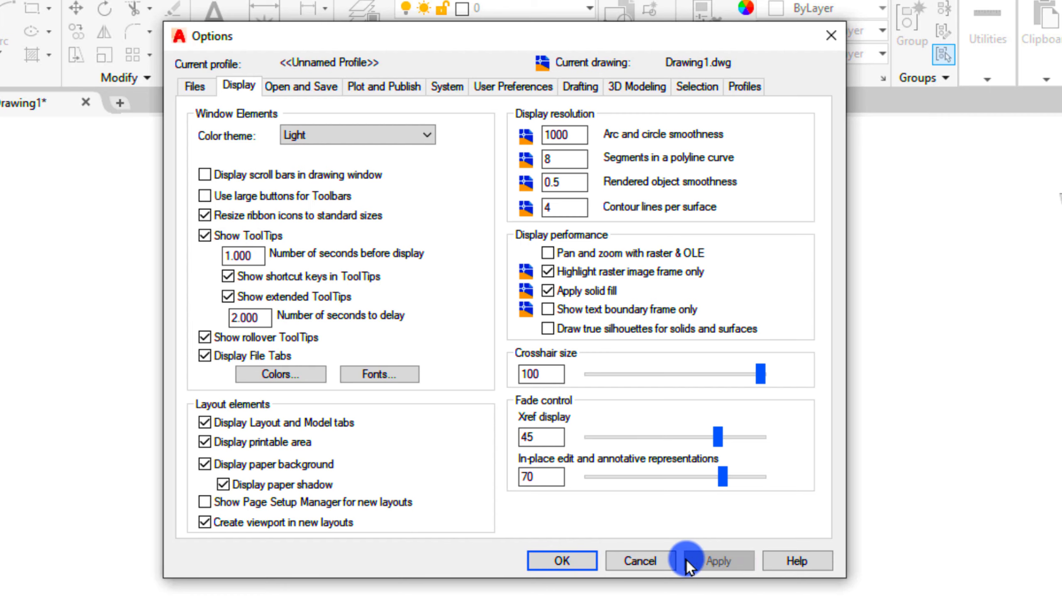
pyautogui.click(565, 561)
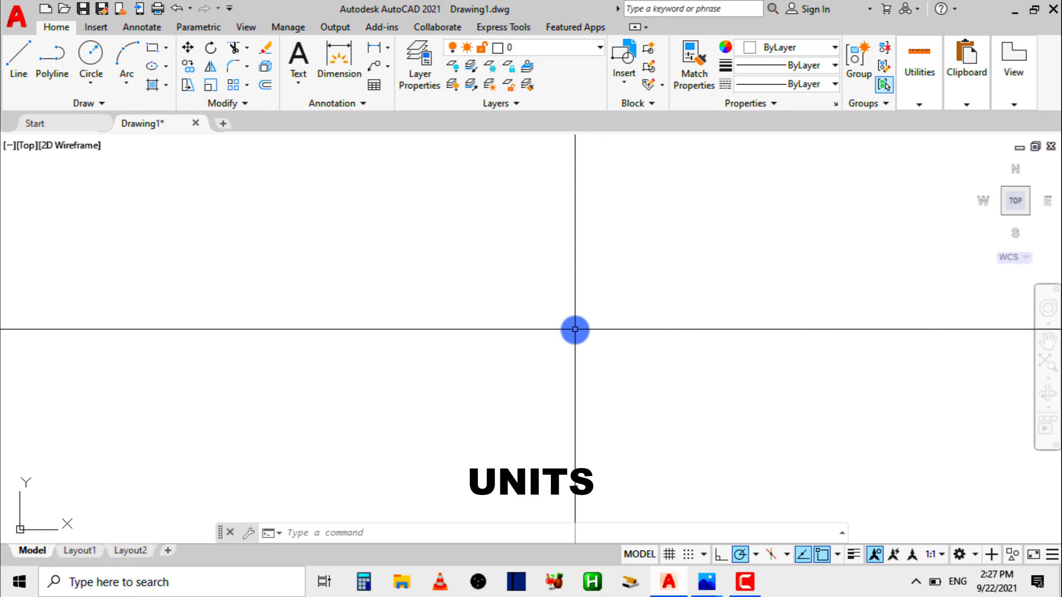
# Step: Configure the drawing units to Decimal length with precision 0 and an insertion scale in Millimeters
pyautogui.write('UNITS')
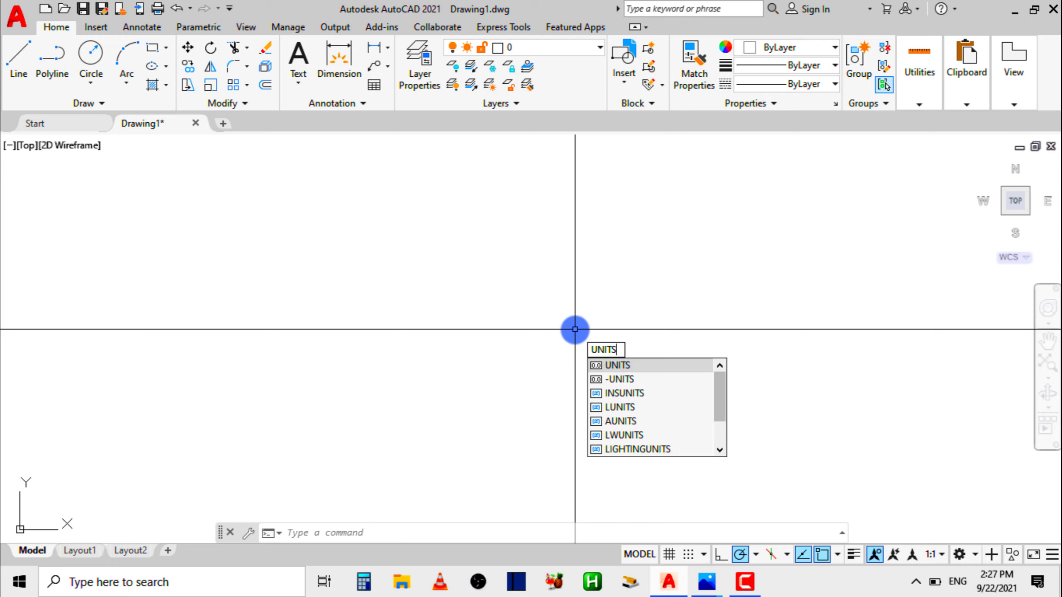
pyautogui.press('Return')
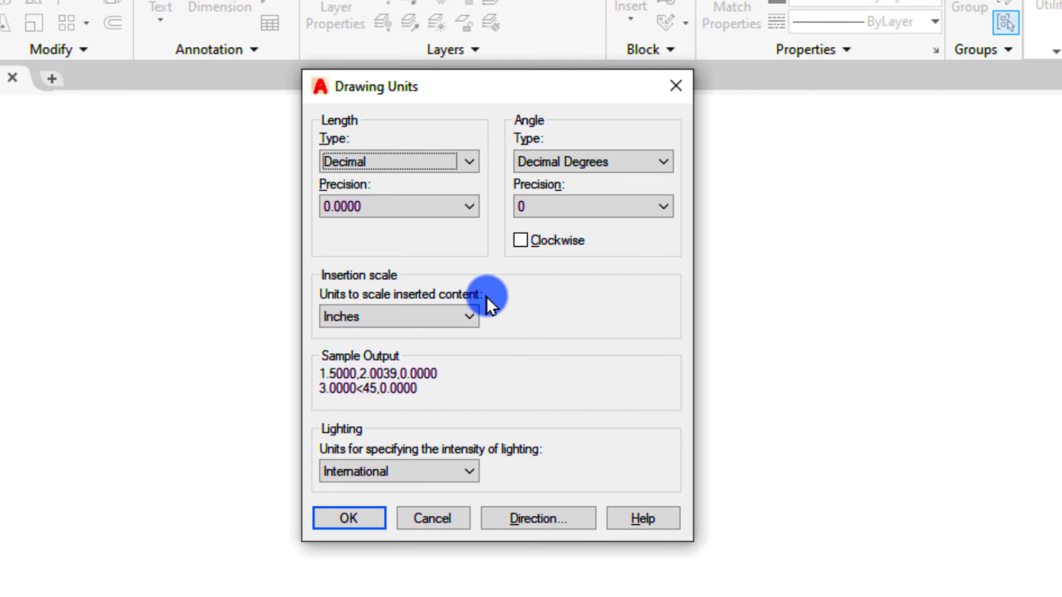
pyautogui.click(382, 167)
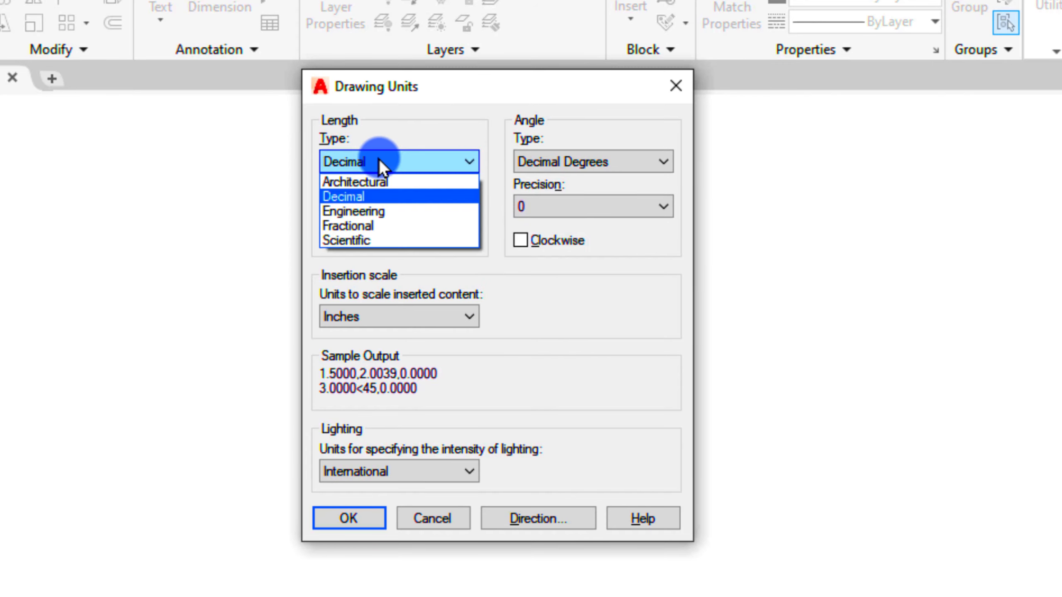
pyautogui.click(373, 196)
pyautogui.click(388, 208)
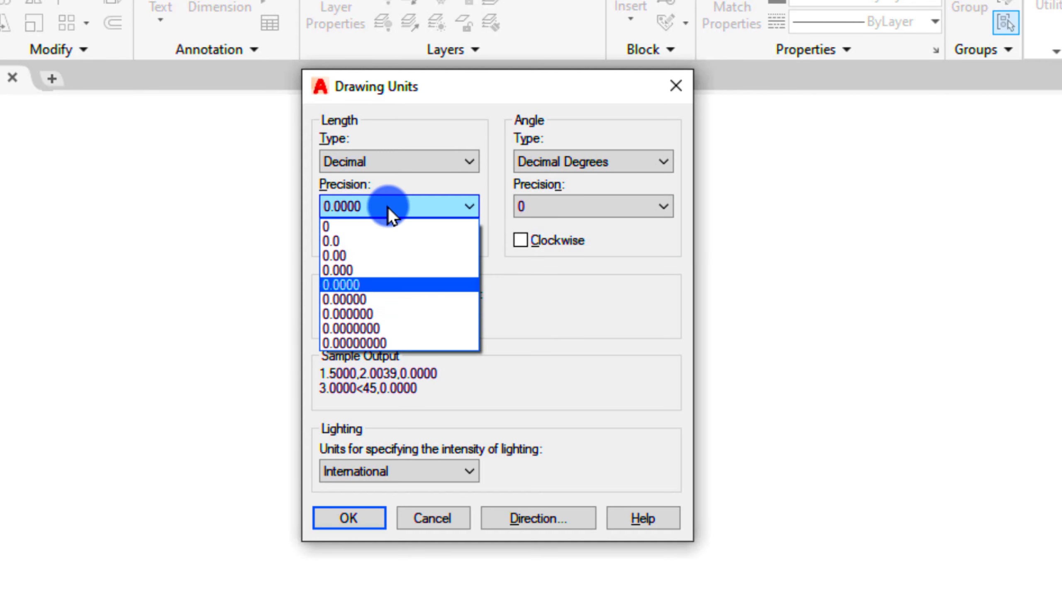
pyautogui.click(371, 228)
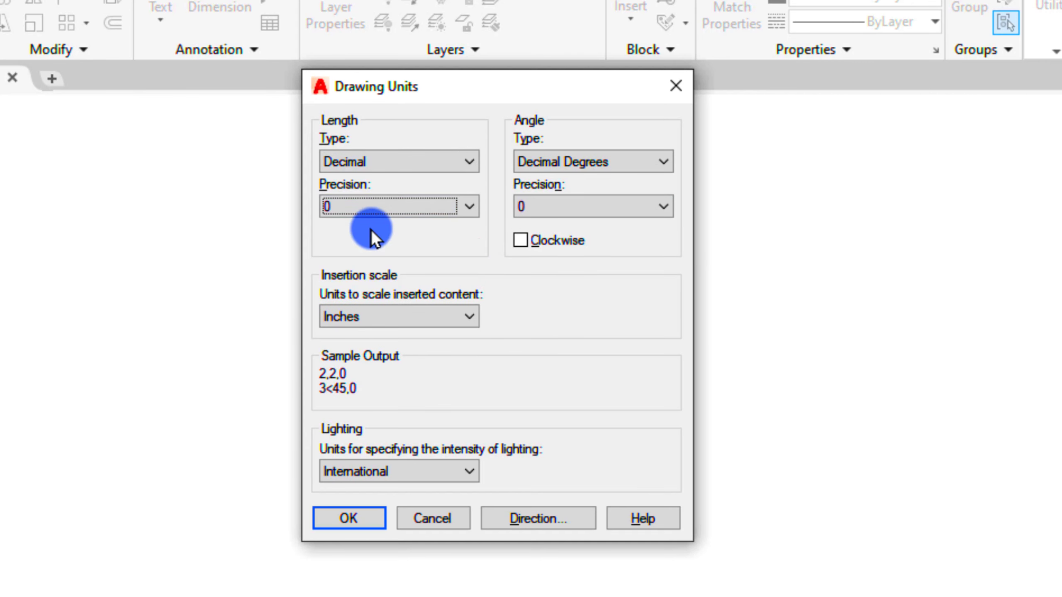
pyautogui.click(367, 316)
pyautogui.click(390, 409)
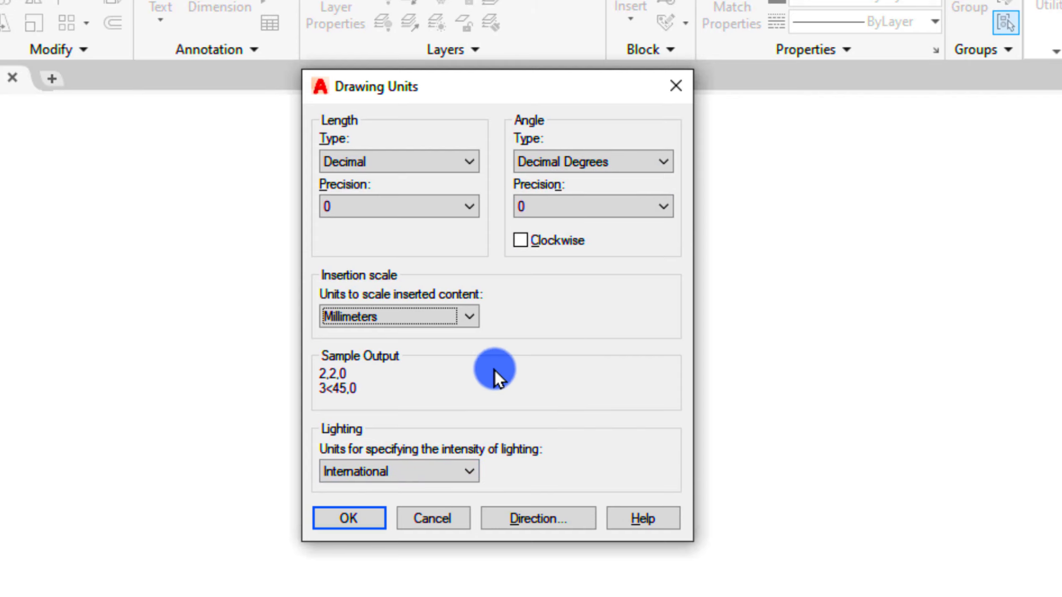
pyautogui.click(350, 525)
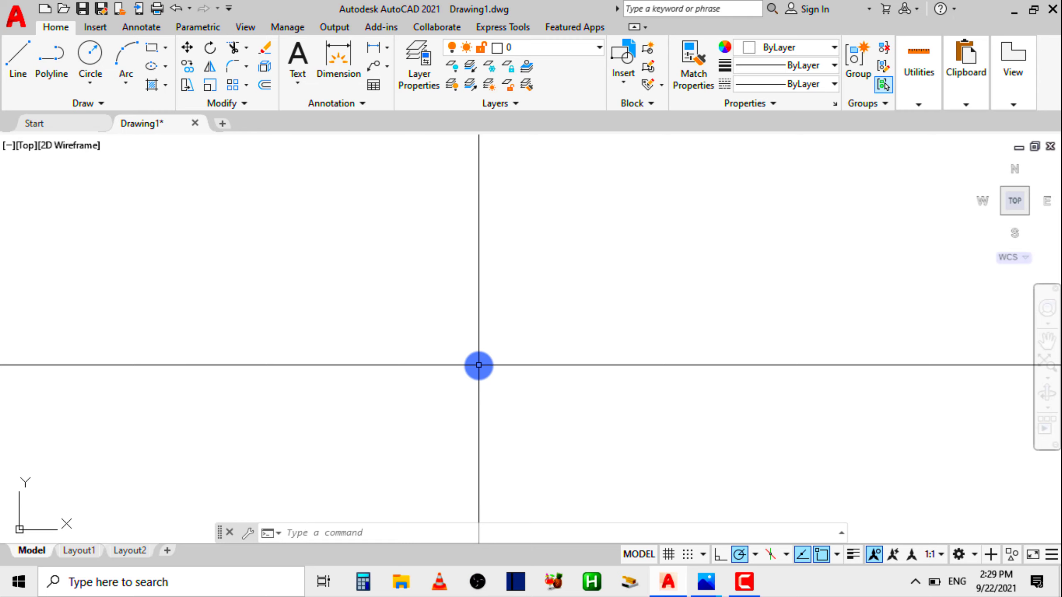
# Step: Set the model space limits with the lower left corner at 0,0 and the upper right corner at 100000,100000
pyautogui.write('limits')
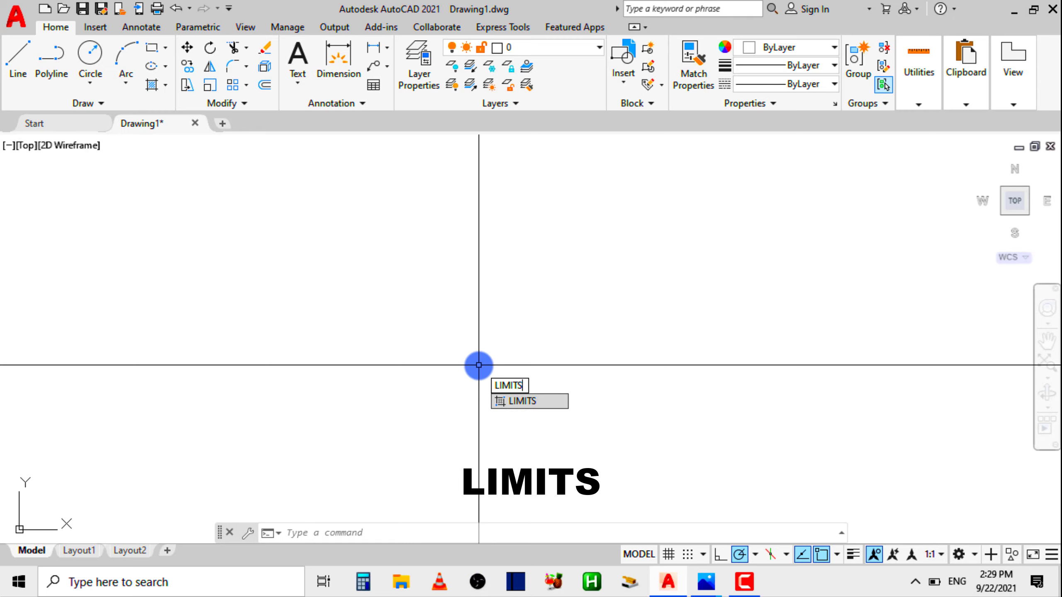
pyautogui.press('Return')
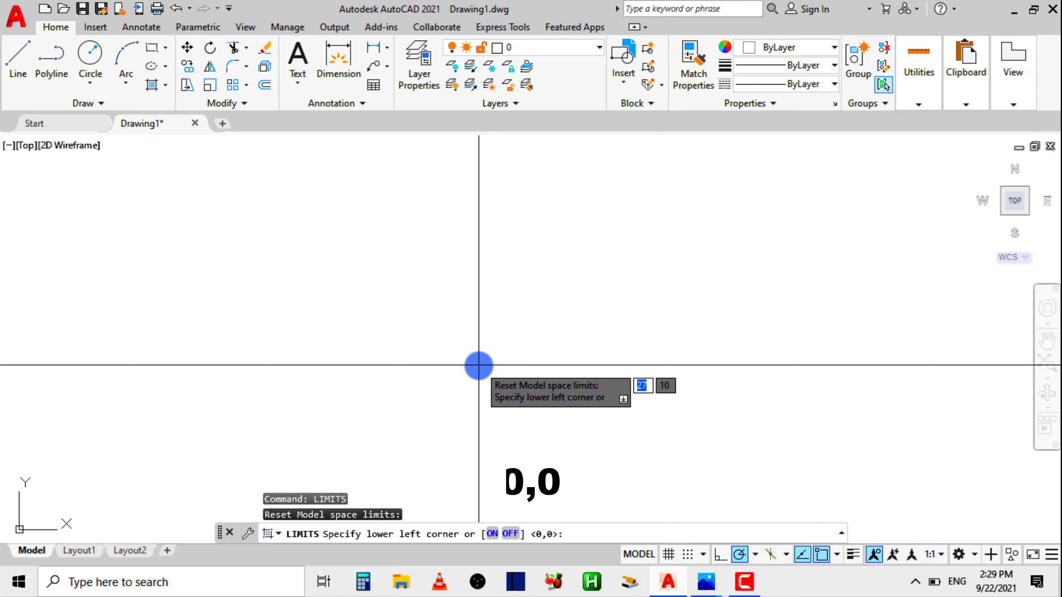
pyautogui.write('0,0')
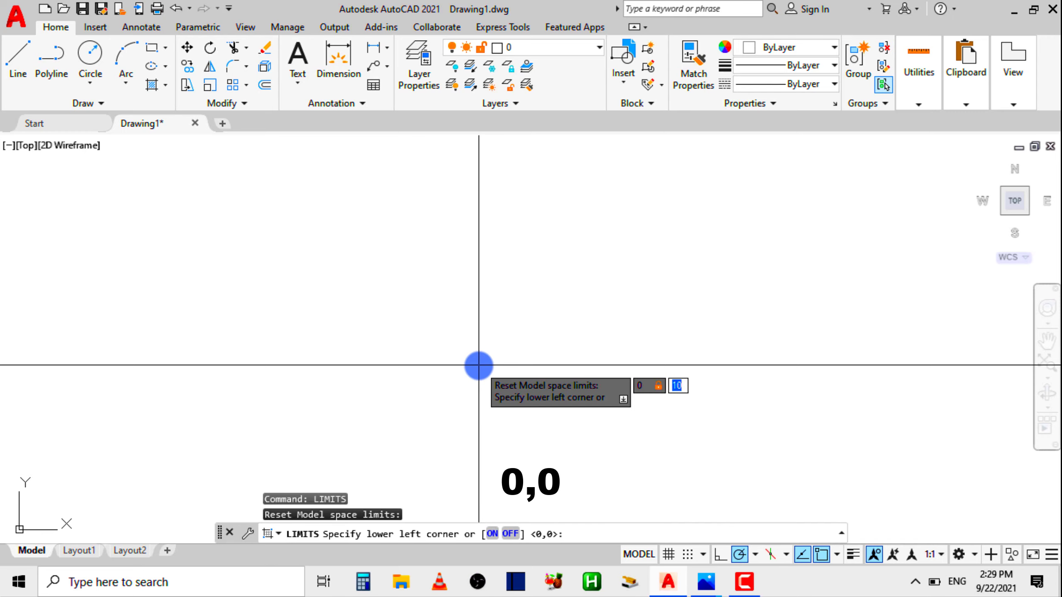
pyautogui.press('Return')
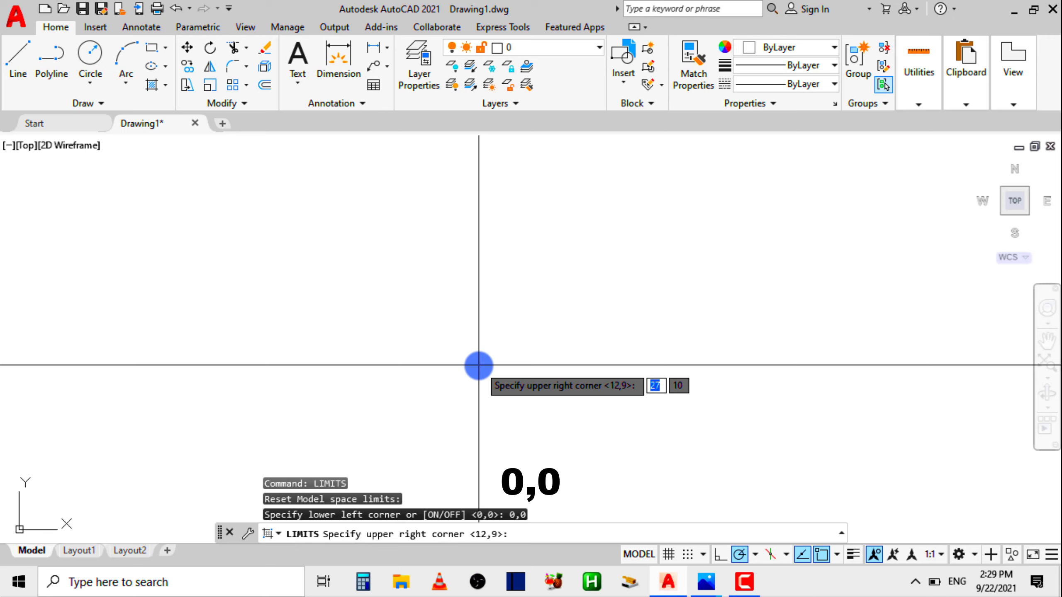
pyautogui.write('100')
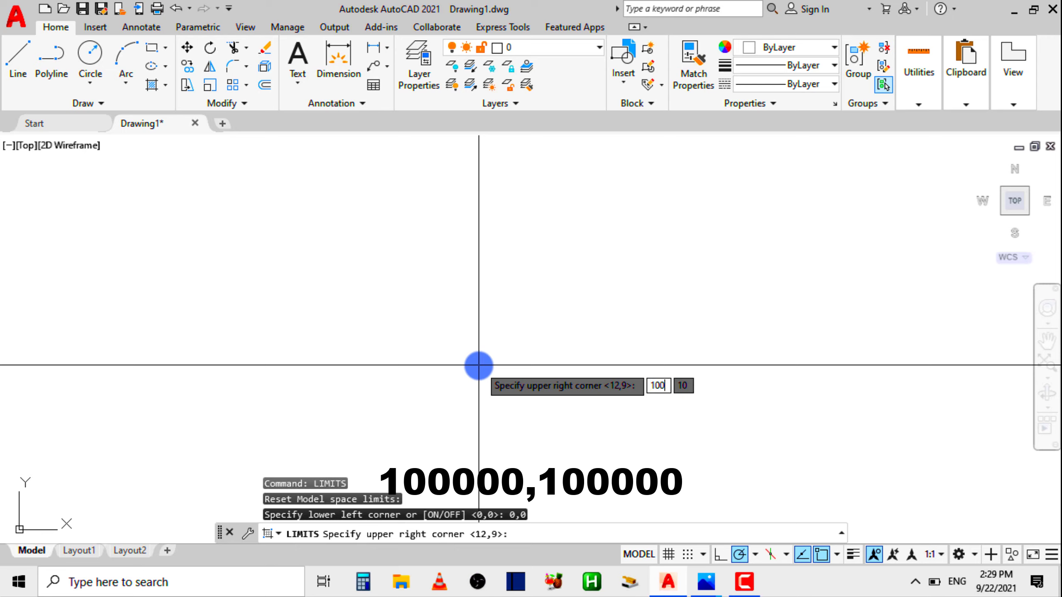
pyautogui.write('000,1')
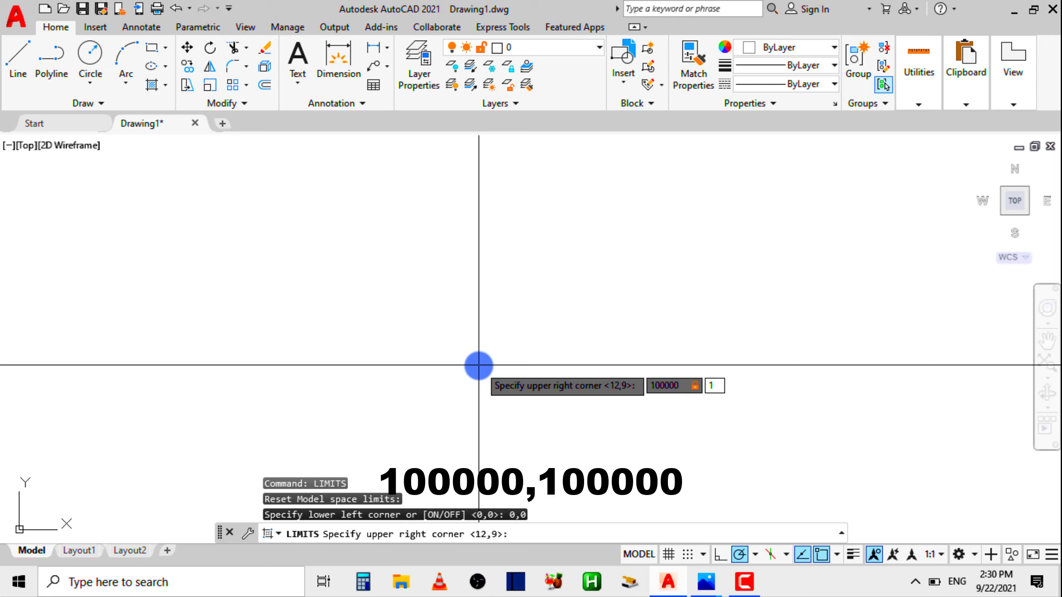
pyautogui.write('00000')
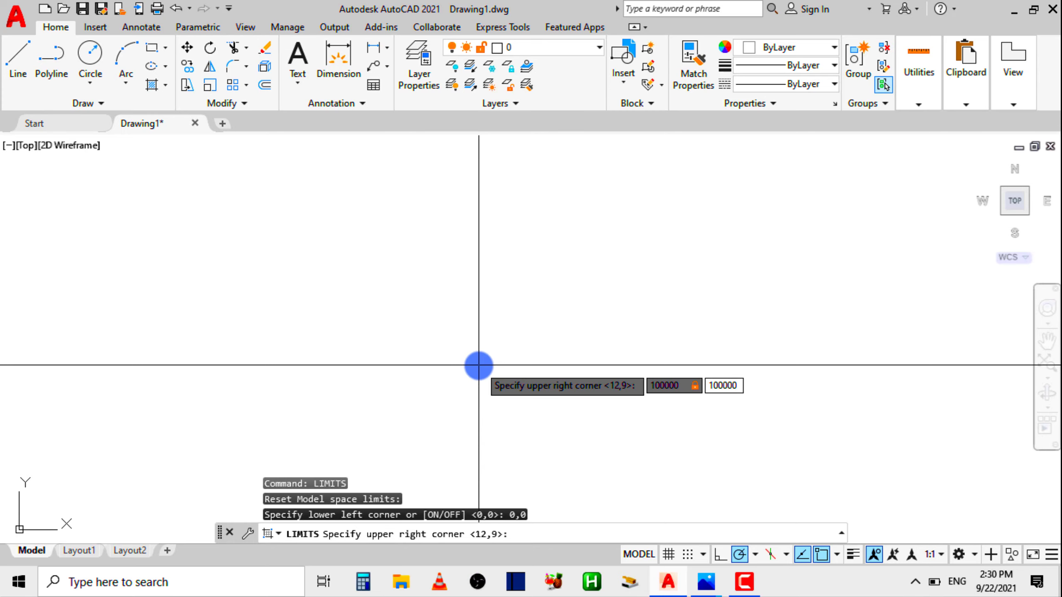
pyautogui.press('Return')
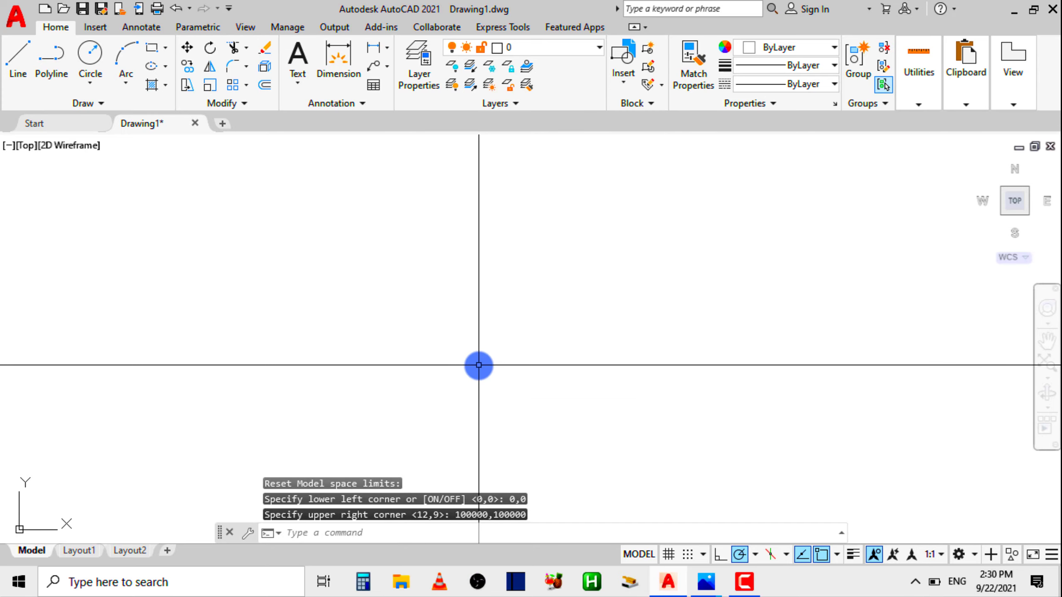
# Step: Zoom the model space view to All so it covers the full drawing limits
pyautogui.write('Z')
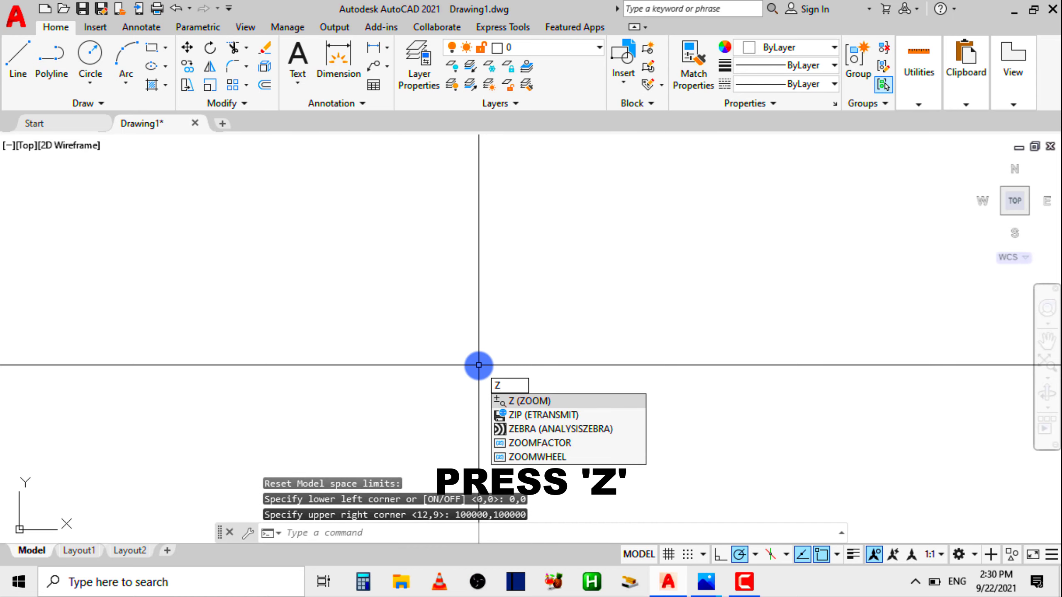
pyautogui.press('Return')
pyautogui.write('a')
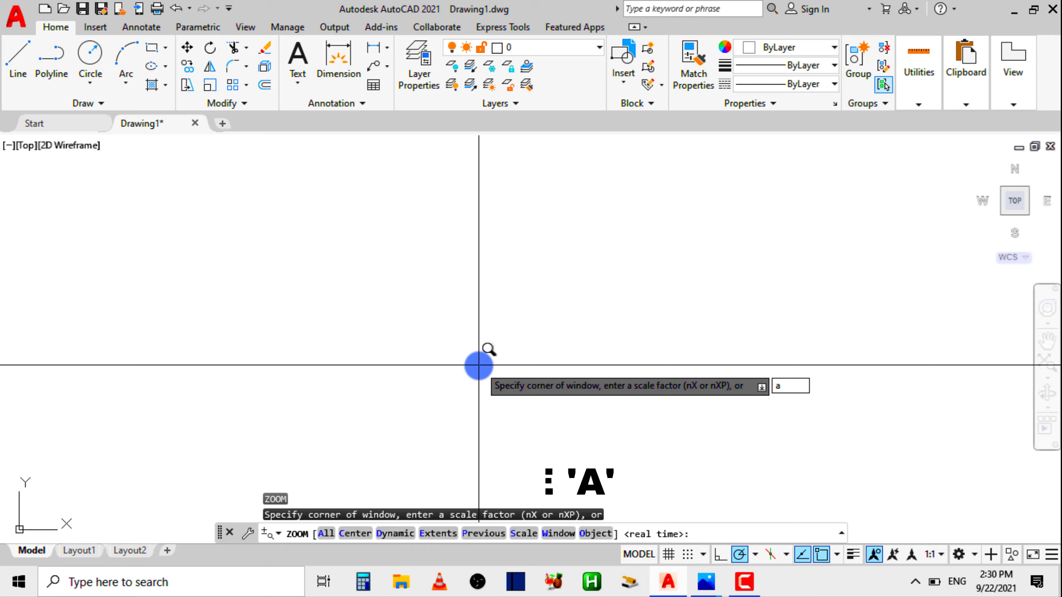
pyautogui.press('Return')
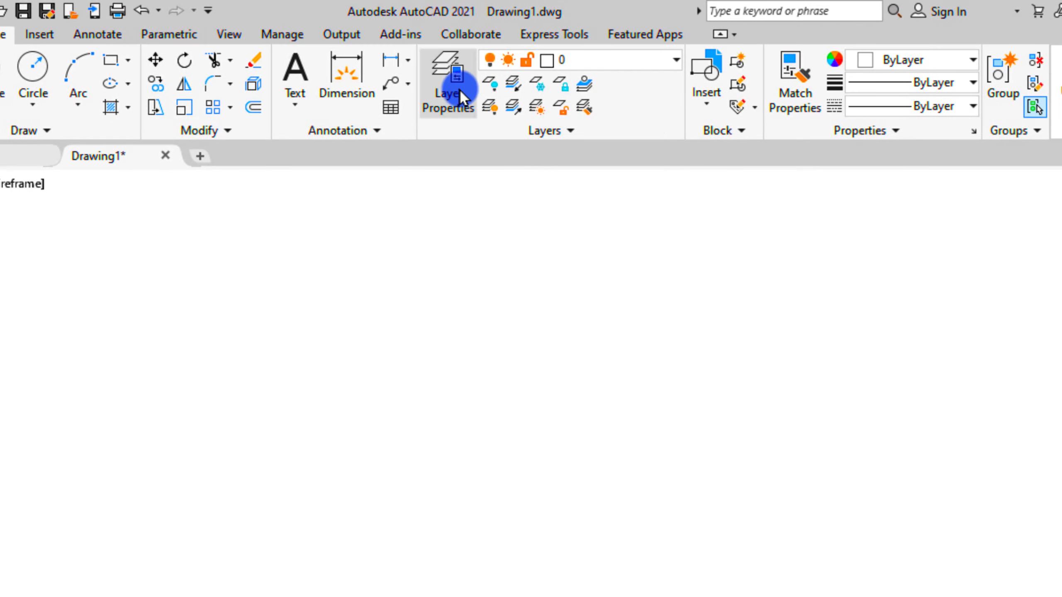
# Step: Create a new layer in the Layer Properties Manager and name it Walls
pyautogui.click(447, 89)
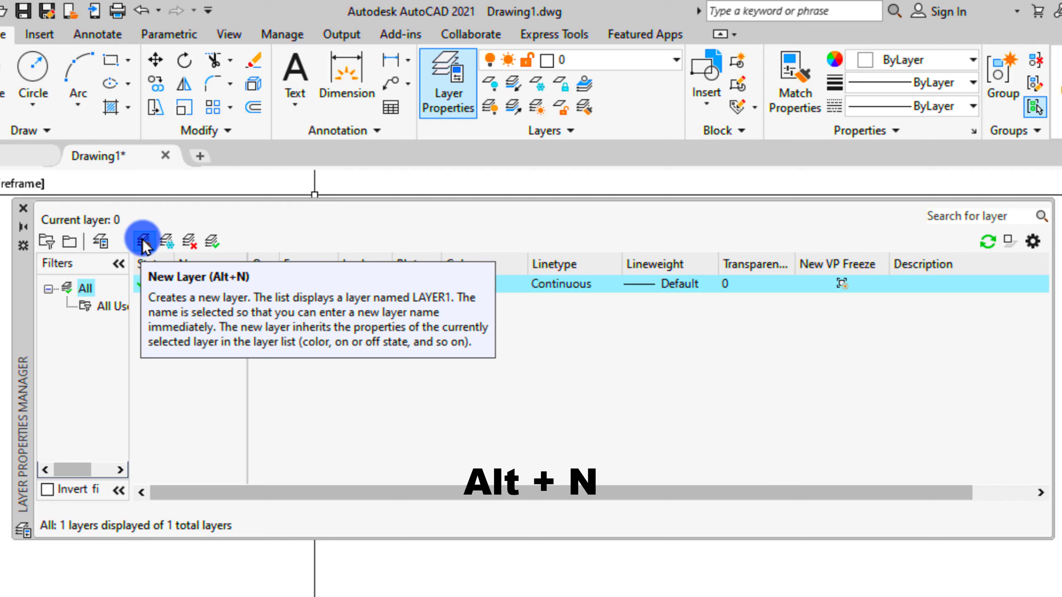
pyautogui.hotkey('alt', 'n')
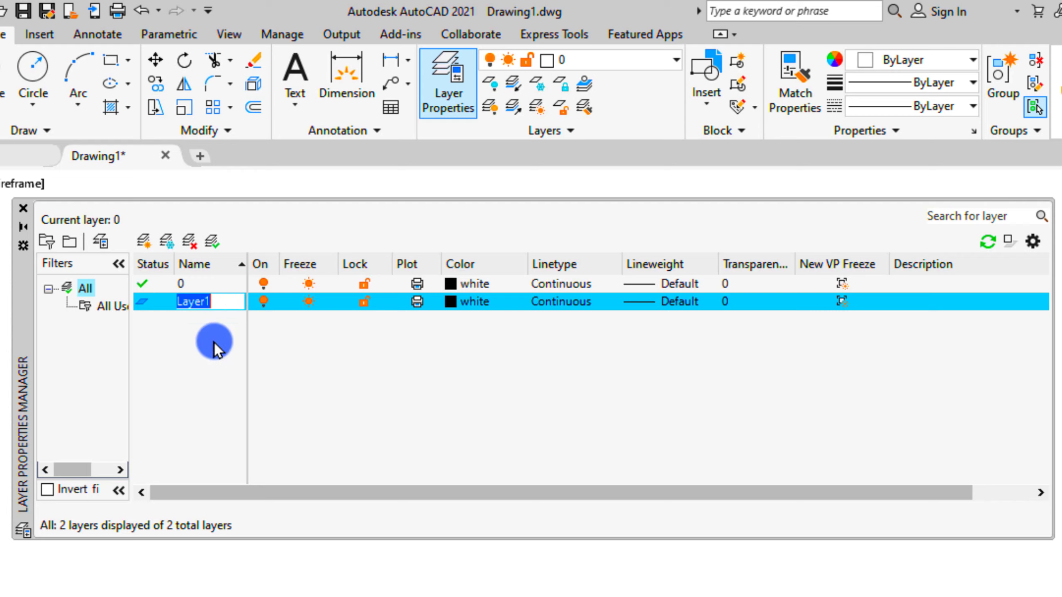
pyautogui.click(213, 378)
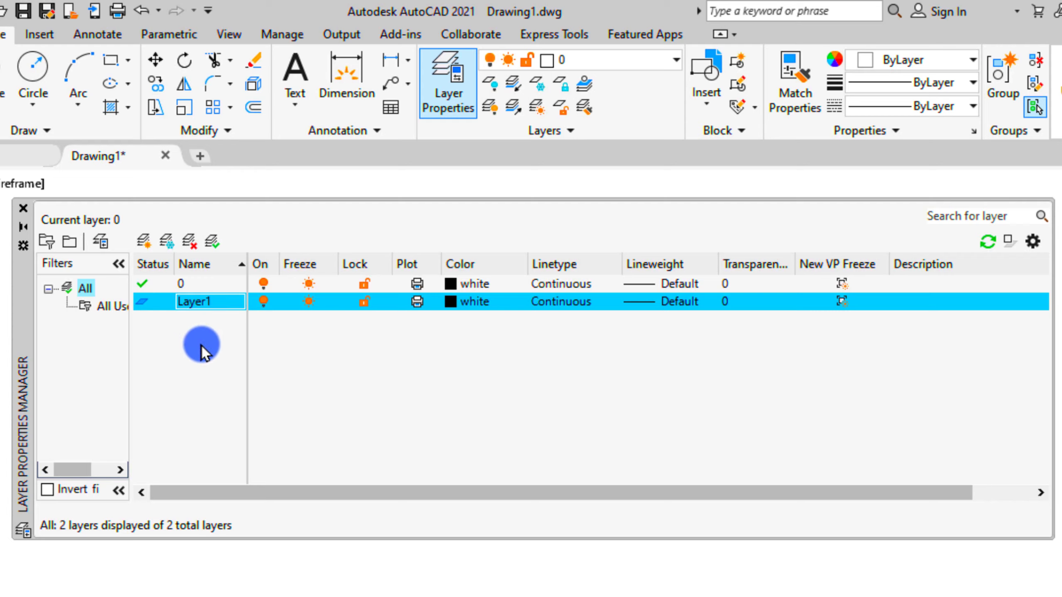
pyautogui.click(216, 304)
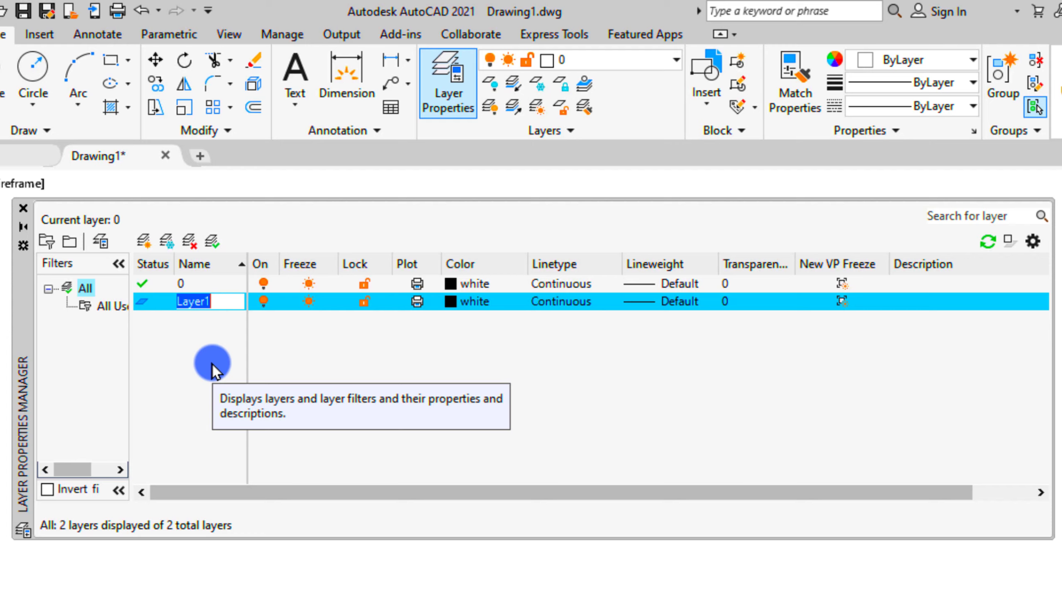
pyautogui.write('Wals')
pyautogui.press('BackSpace')
pyautogui.write('ls')
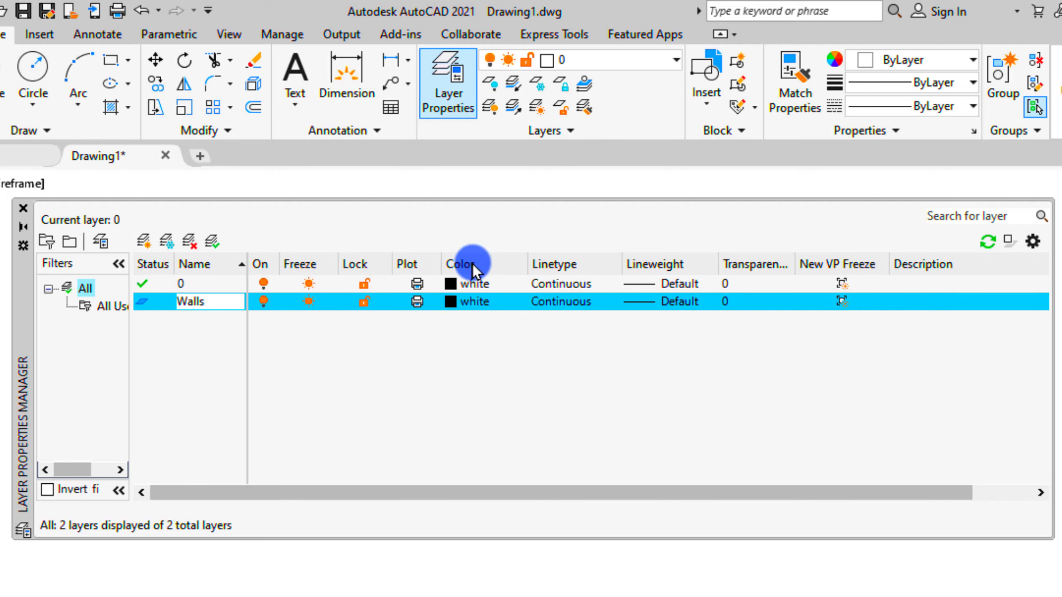
# Step: Set the Walls layer's colour to dark blue, index colour 176
pyautogui.click(480, 302)
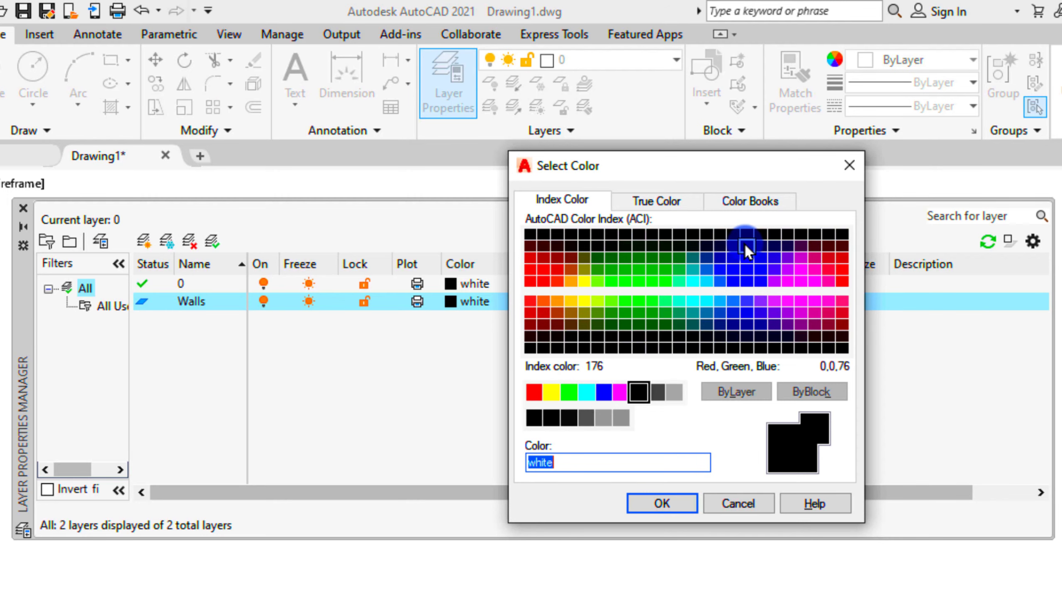
pyautogui.click(744, 243)
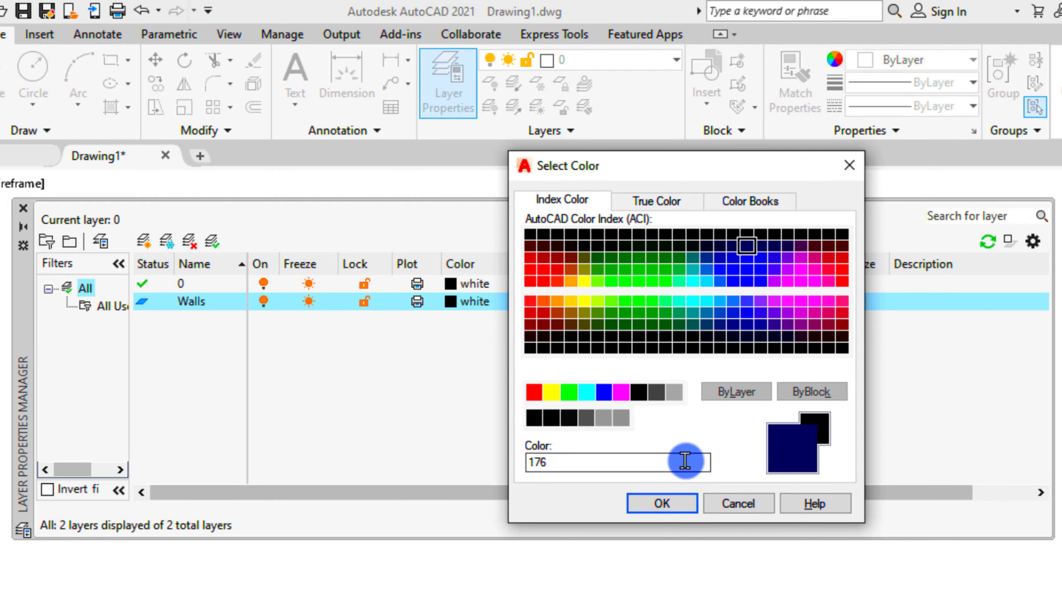
pyautogui.click(677, 502)
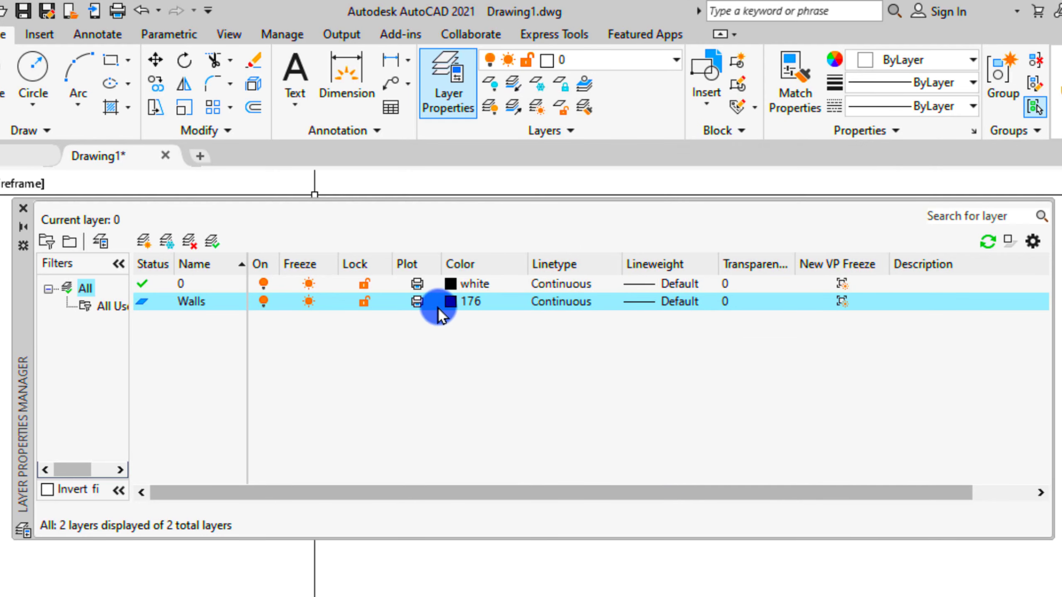
pyautogui.click(567, 301)
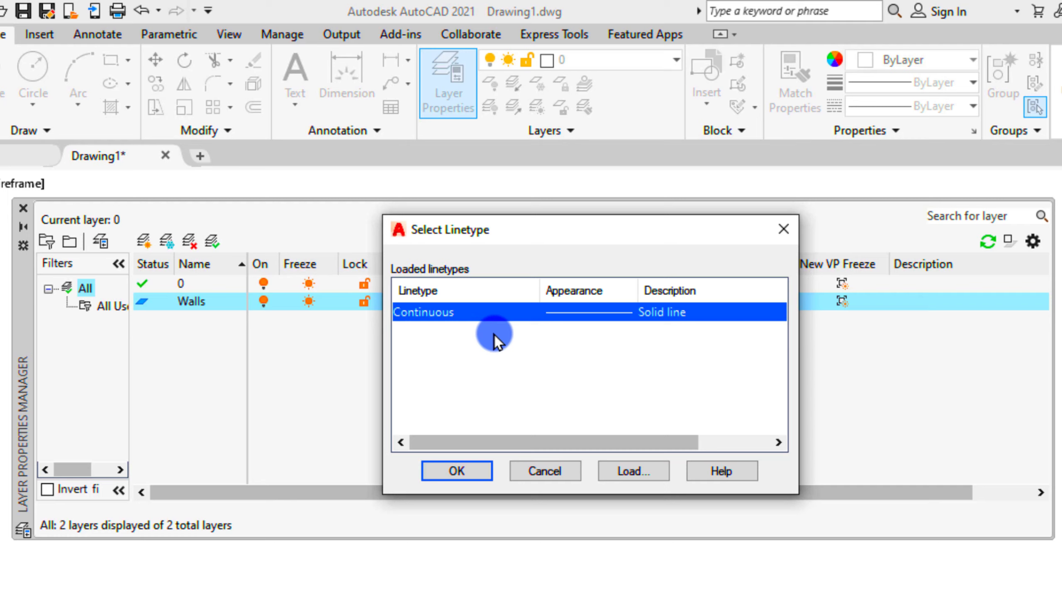
pyautogui.click(626, 475)
pyautogui.scroll(-3, 721, 343)
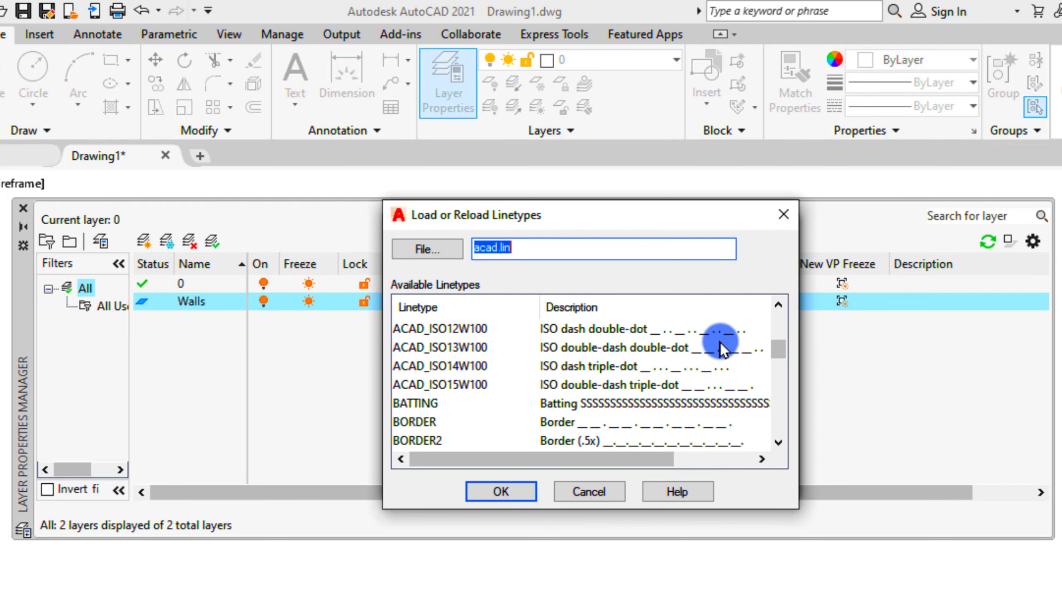
pyautogui.scroll(1, 706, 383)
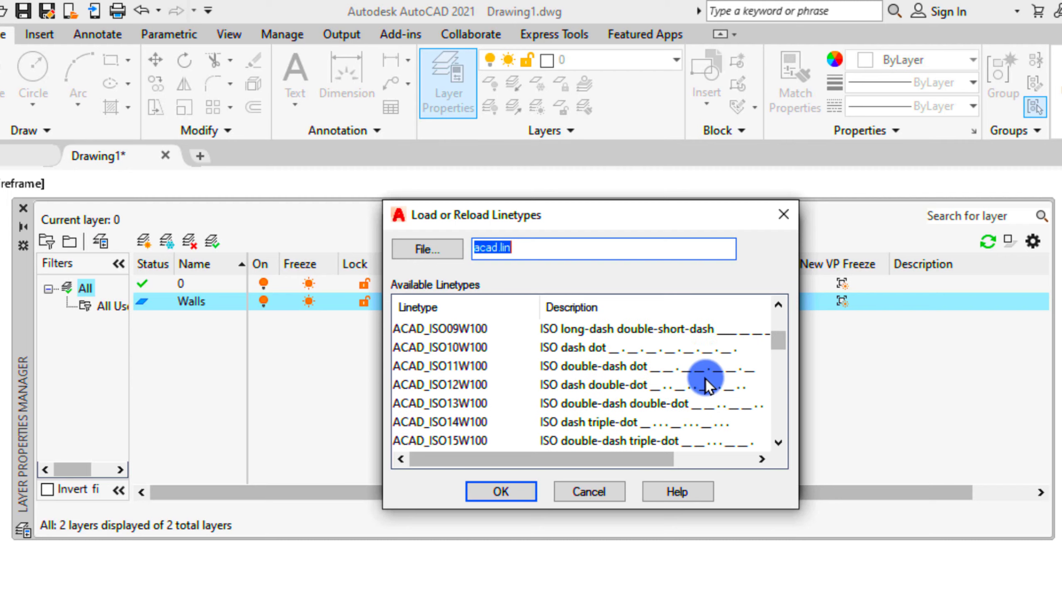
pyautogui.click(608, 488)
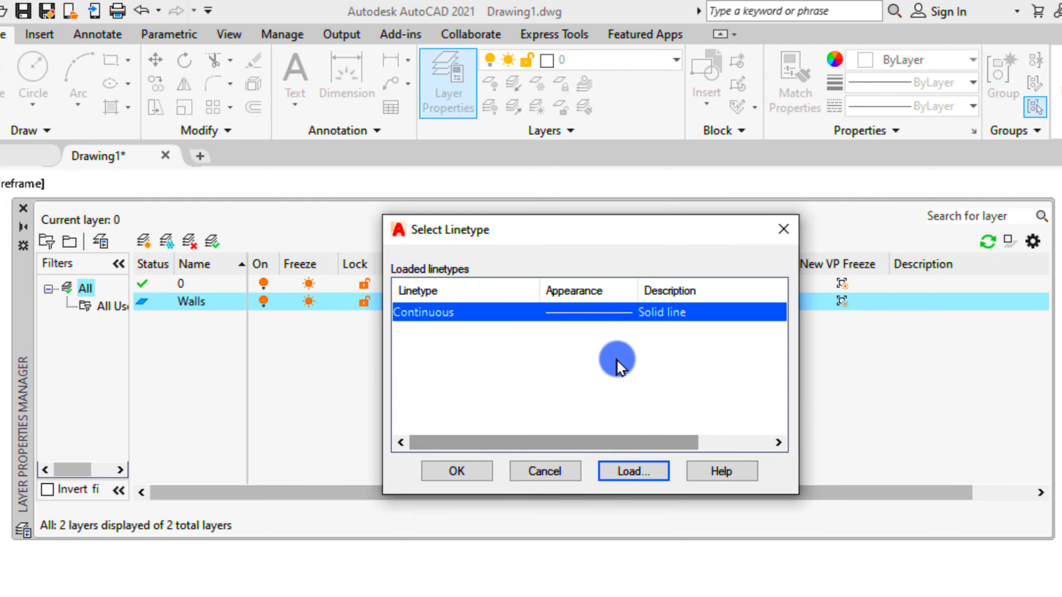
pyautogui.click(556, 469)
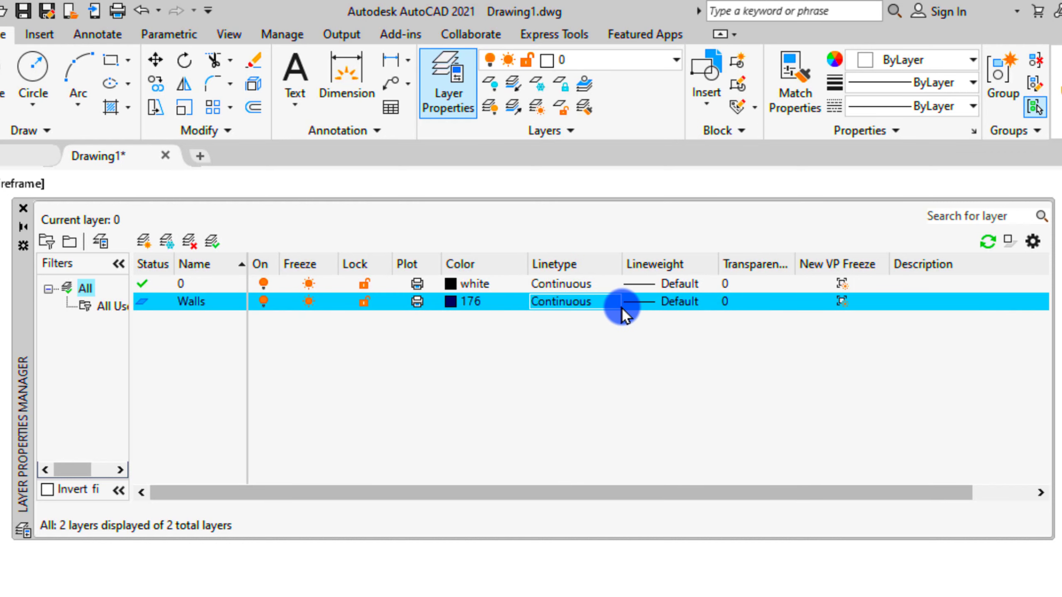
# Step: Set the Walls layer's lineweight to 0.60 mm and close the Layer Properties Manager
pyautogui.click(678, 298)
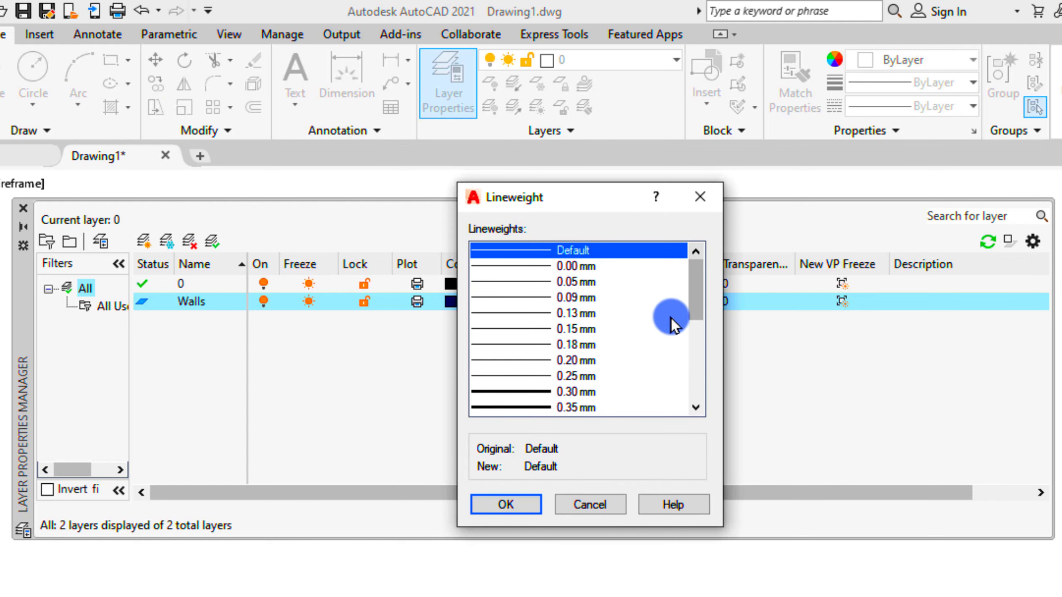
pyautogui.scroll(-2, 551, 346)
pyautogui.scroll(1, 551, 344)
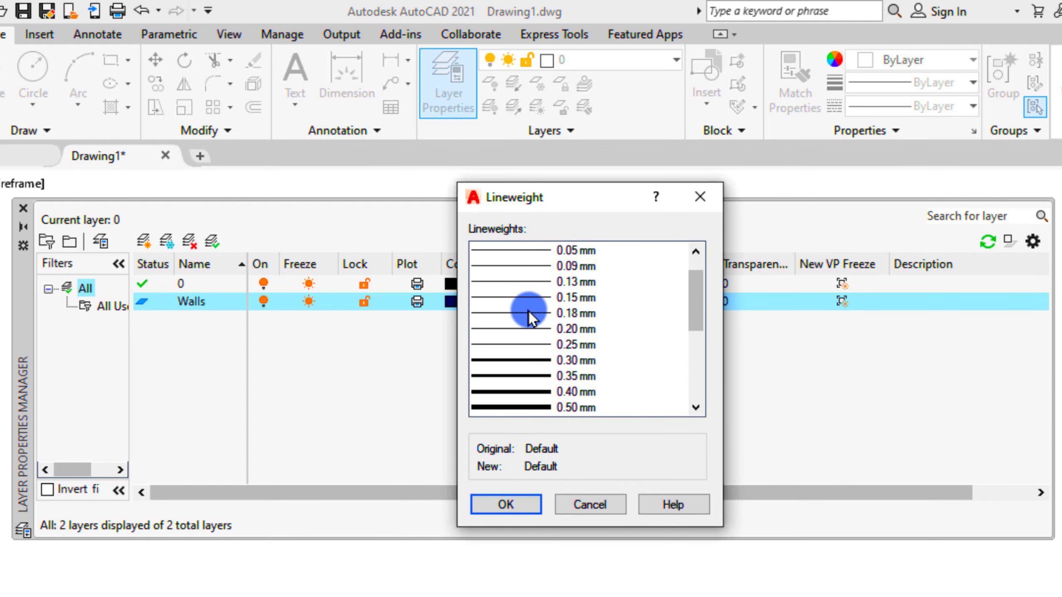
pyautogui.scroll(-1, 539, 322)
pyautogui.scroll(-1, 569, 359)
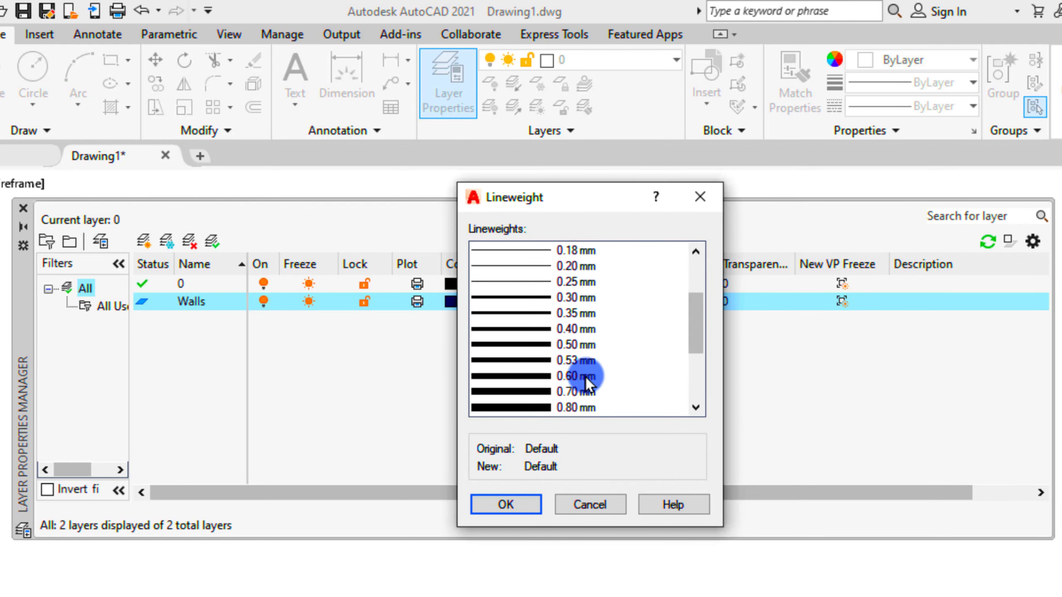
pyautogui.click(542, 381)
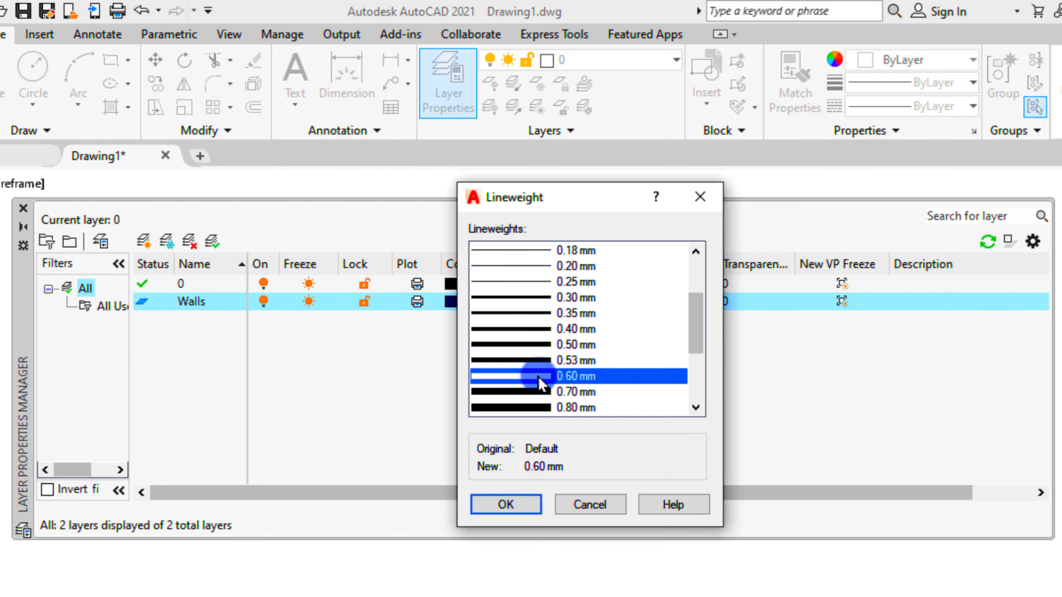
pyautogui.click(506, 505)
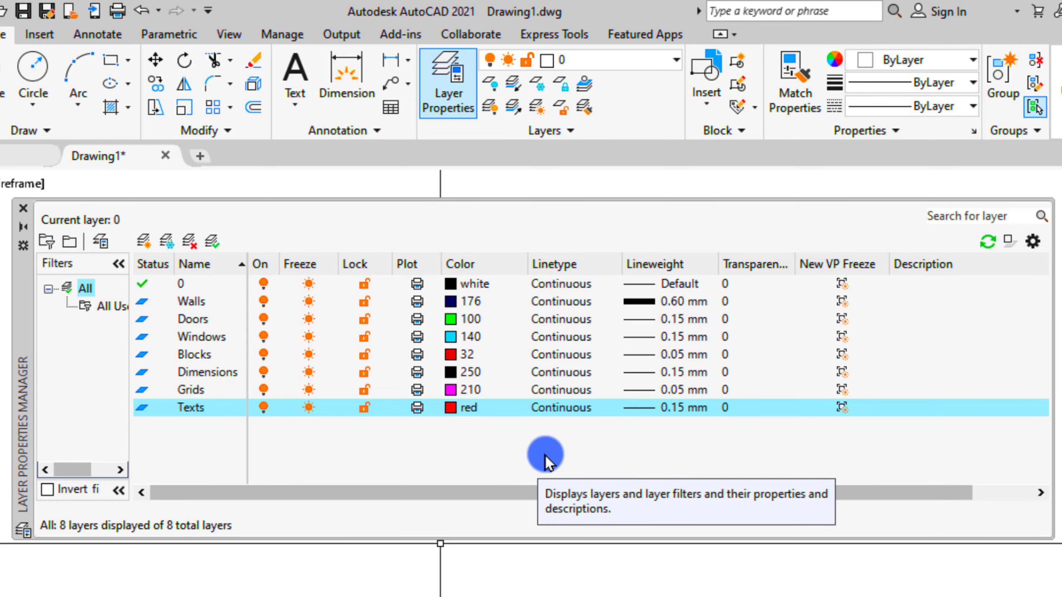
pyautogui.click(23, 208)
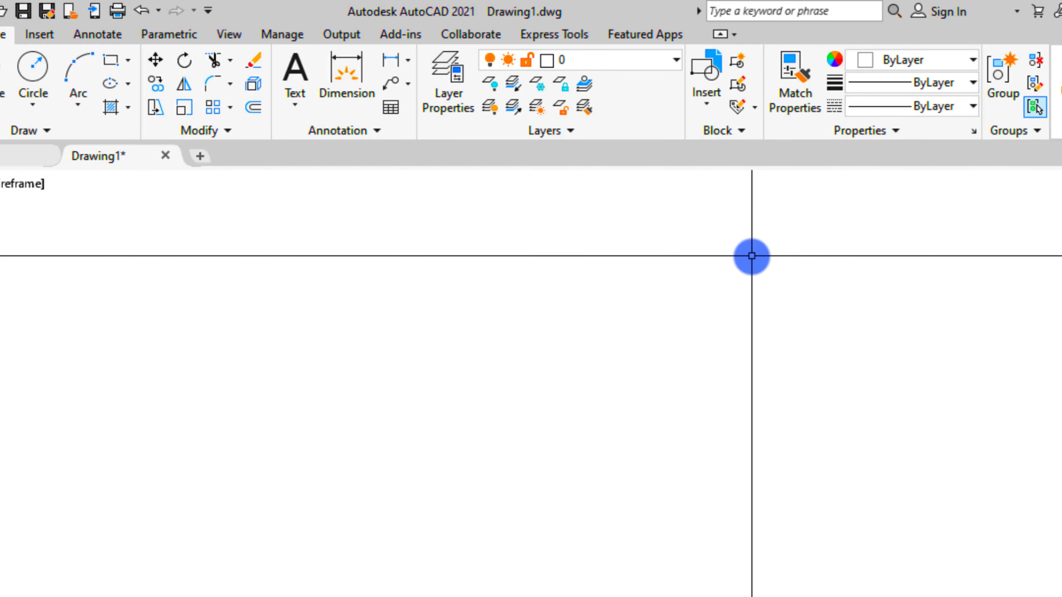
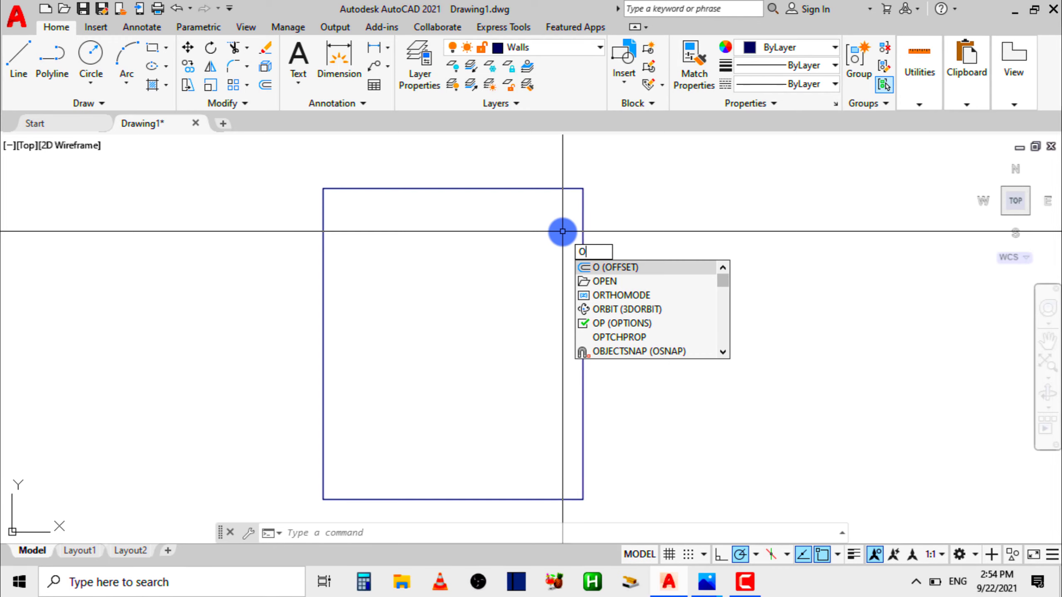
# Step: Offset the rectangle's right wall line 3600 mm inward, towards the left
pyautogui.press('Return')
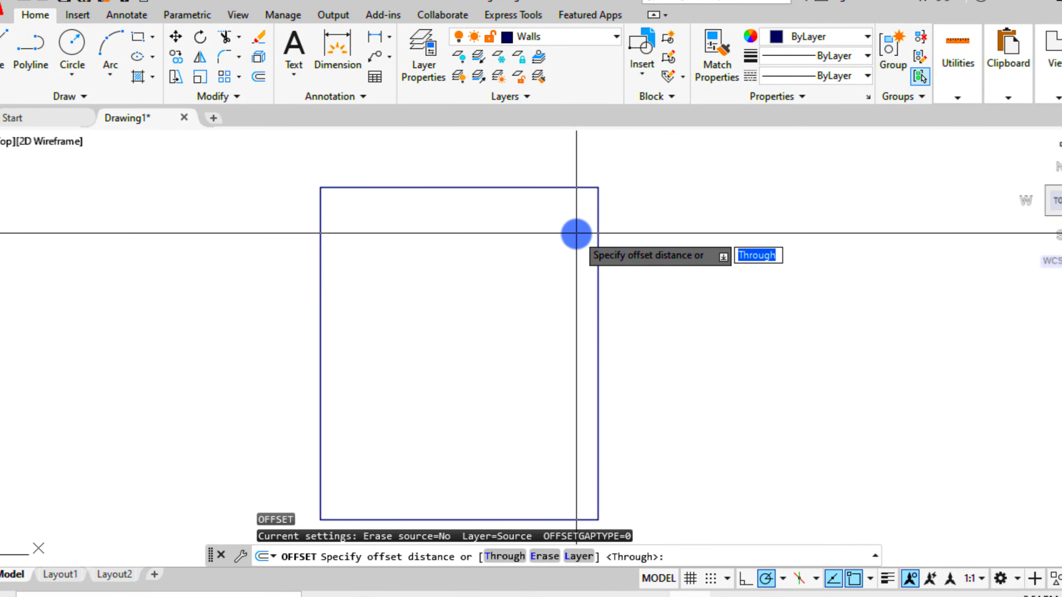
pyautogui.write('3600')
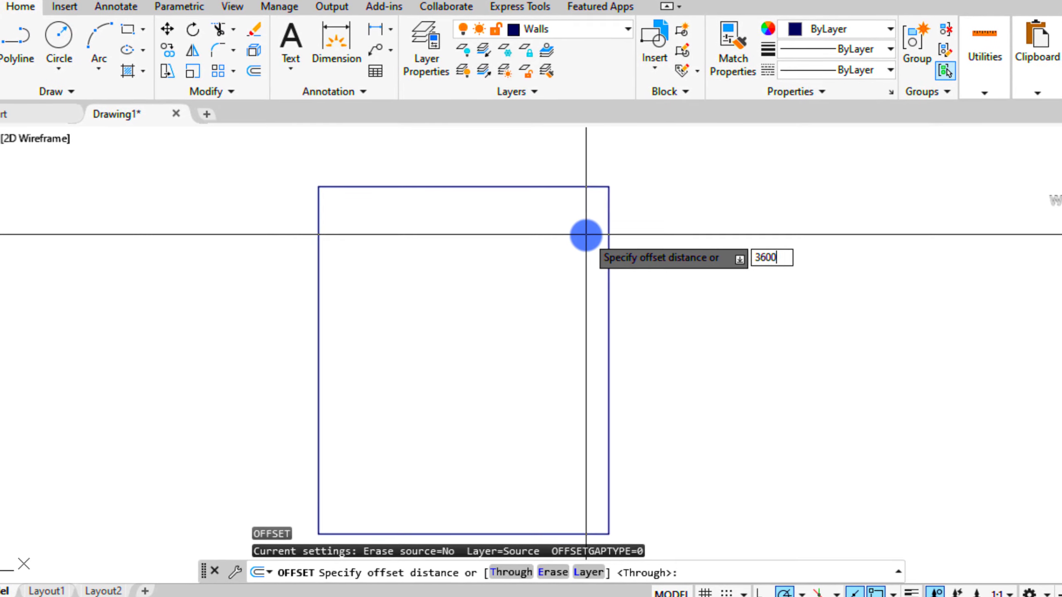
pyautogui.press('Return')
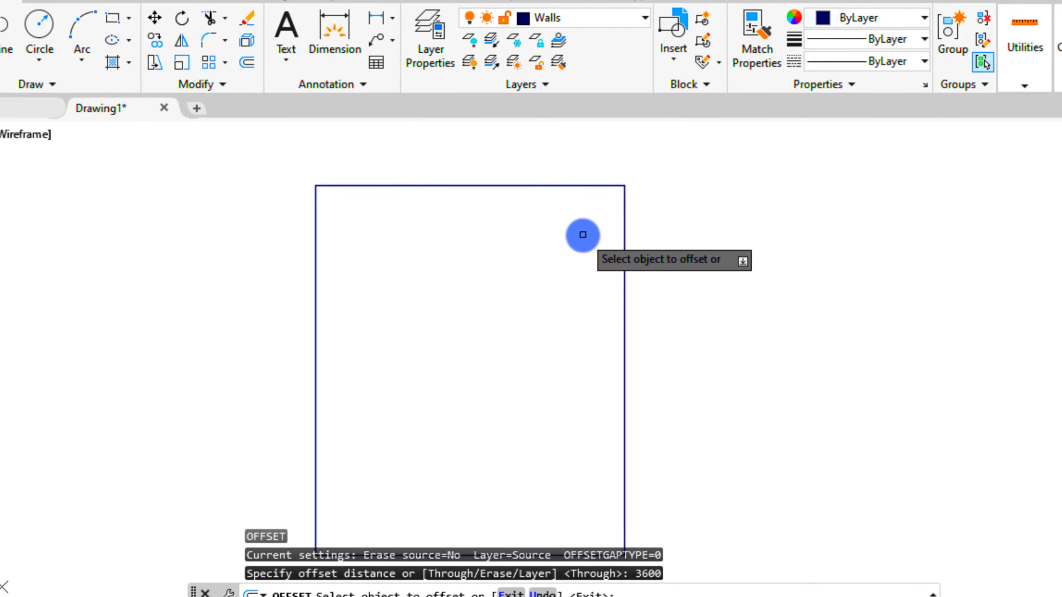
pyautogui.click(627, 295)
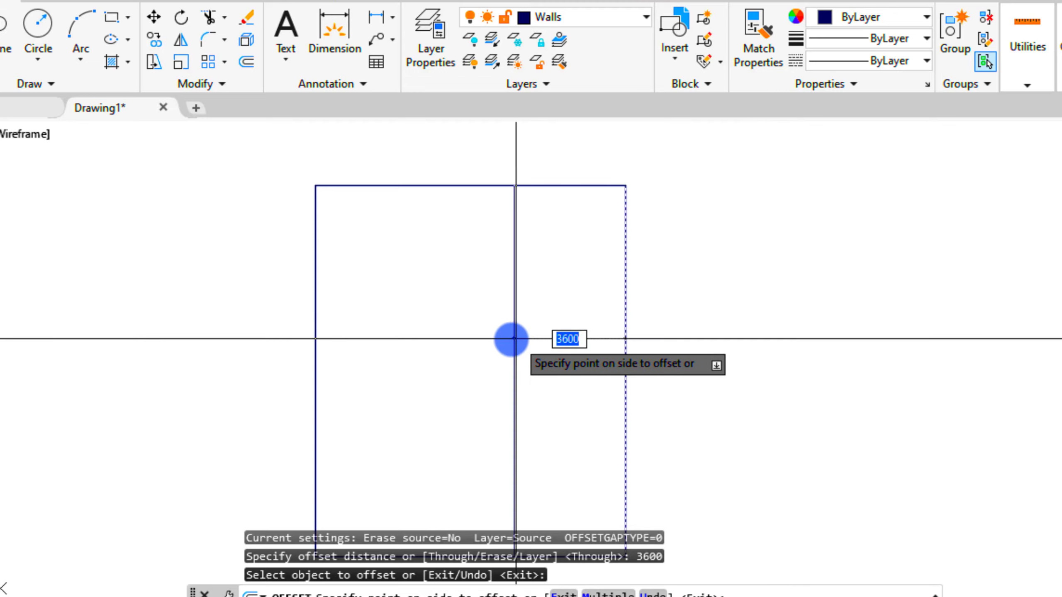
pyautogui.click(494, 340)
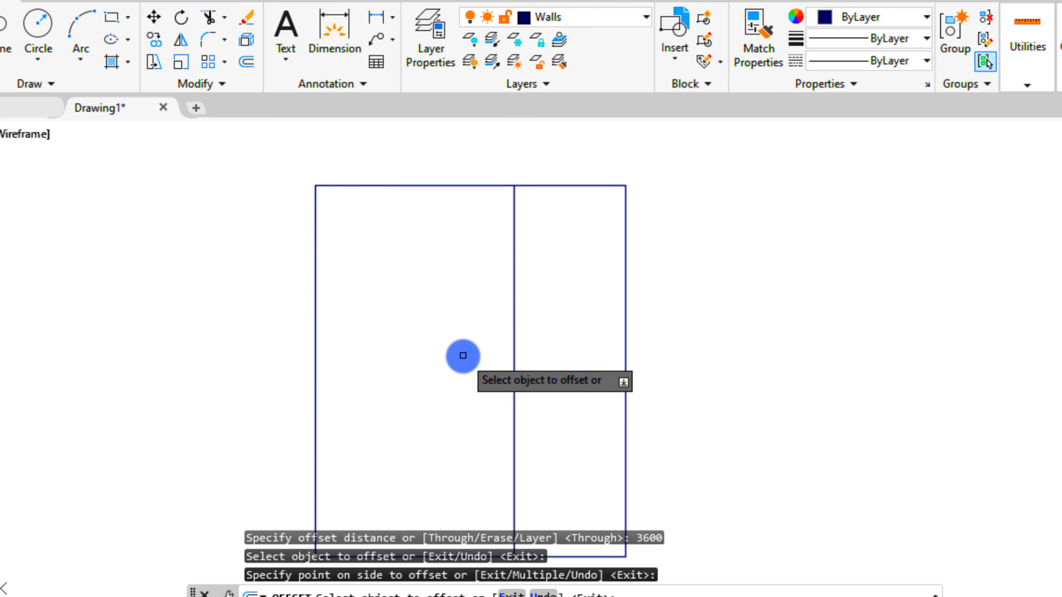
# Step: Offset the rectangle's left wall line inward by the same 3600 mm and end the Offset command
pyautogui.scroll(2, 527, 187)
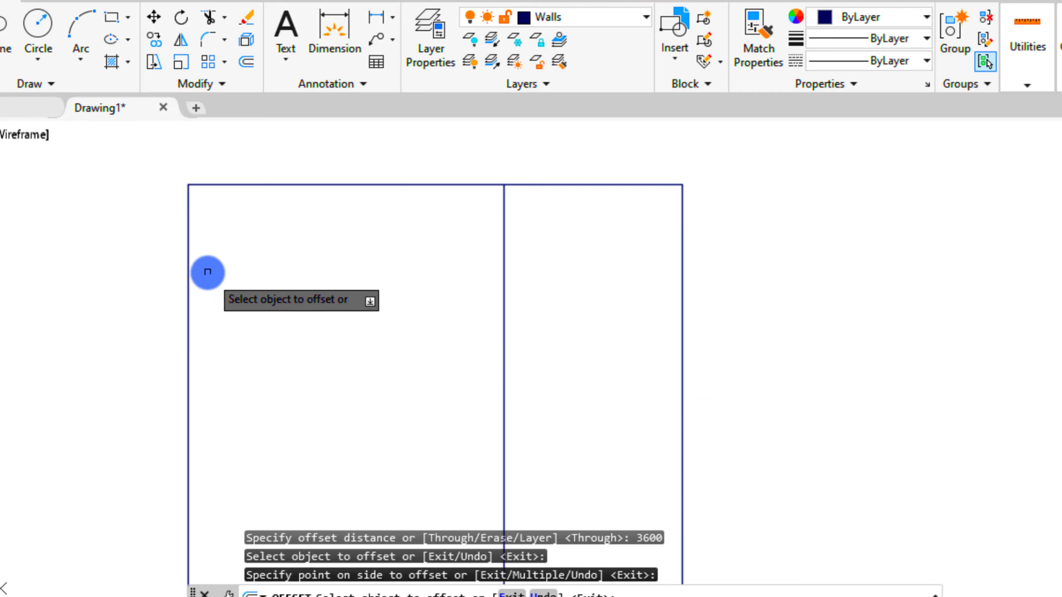
pyautogui.click(189, 268)
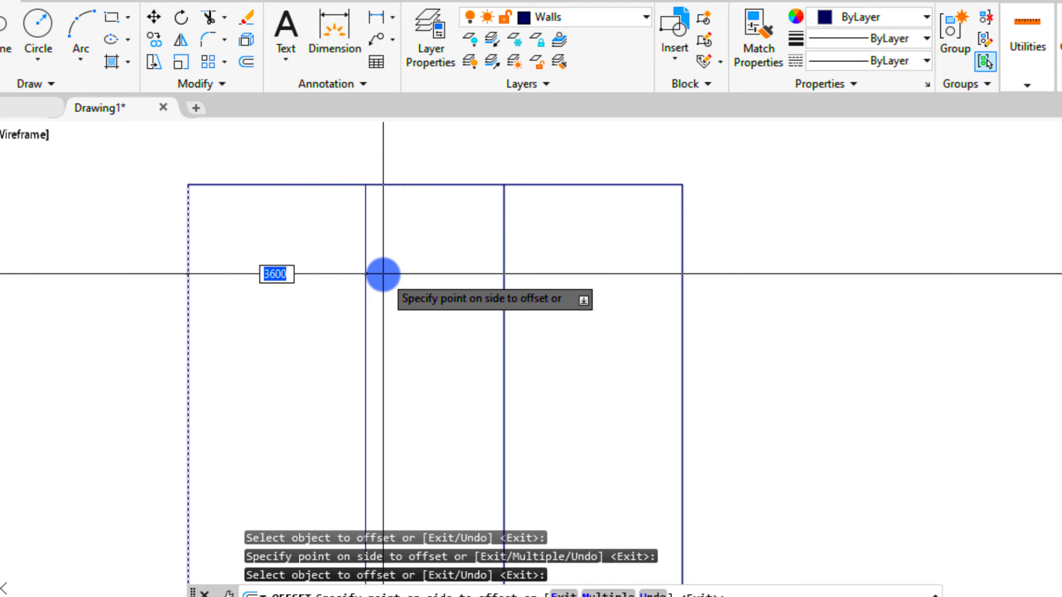
pyautogui.click(397, 277)
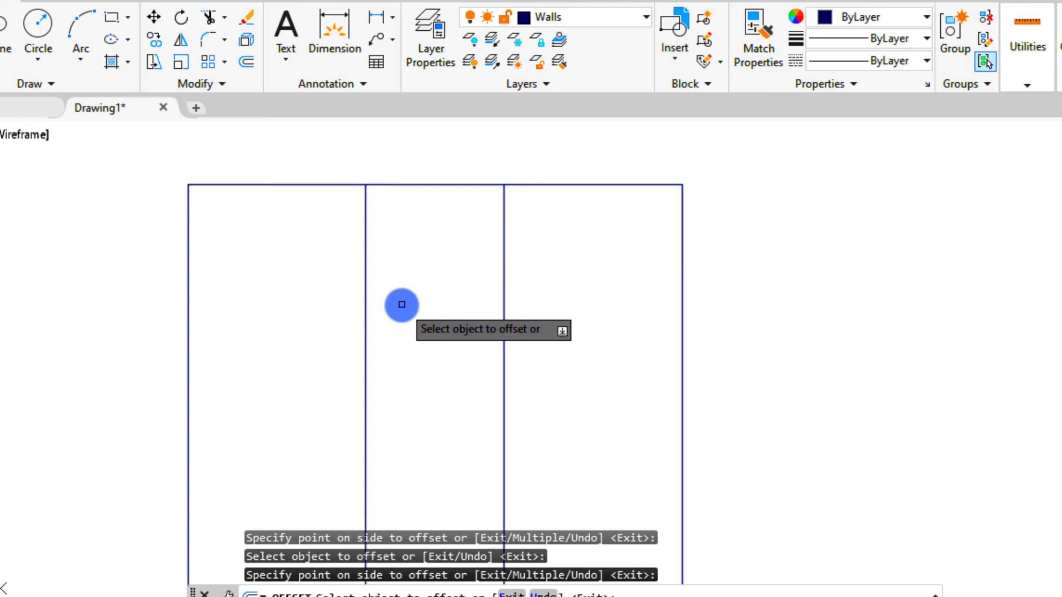
pyautogui.press('Escape')
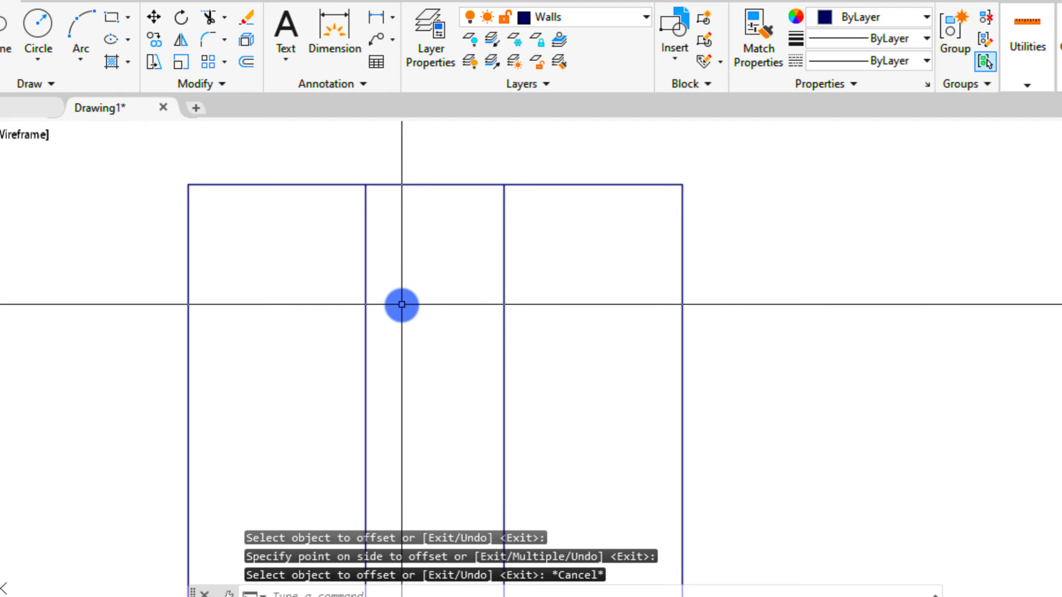
# Step: Offset the rectangle's top wall line 3600 mm downward into the plan and end the Offset command
pyautogui.moveTo(402, 304); pyautogui.dragTo(363, 284, button='middle')
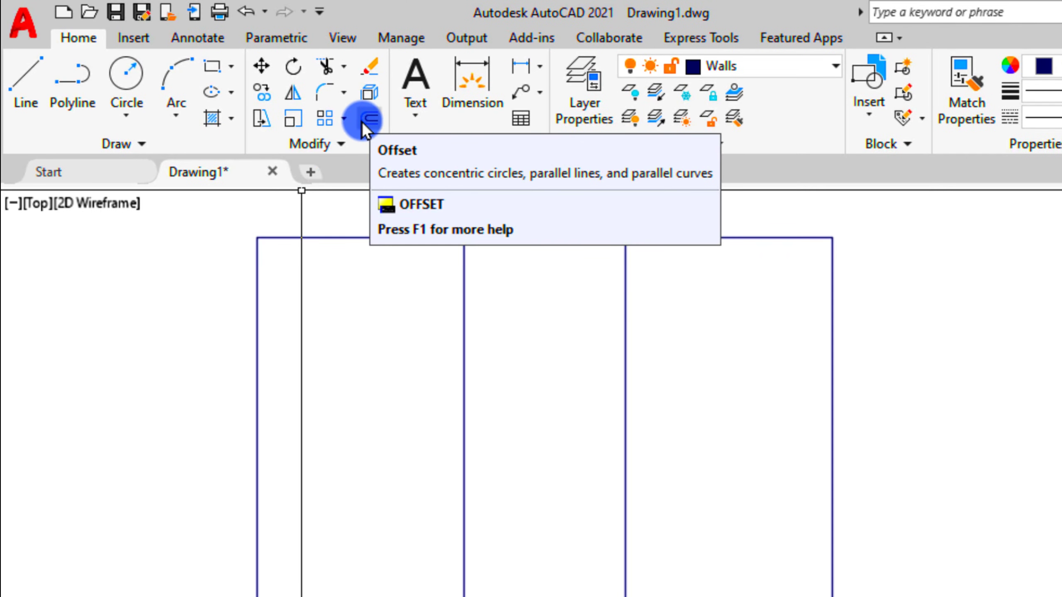
pyautogui.click(366, 122)
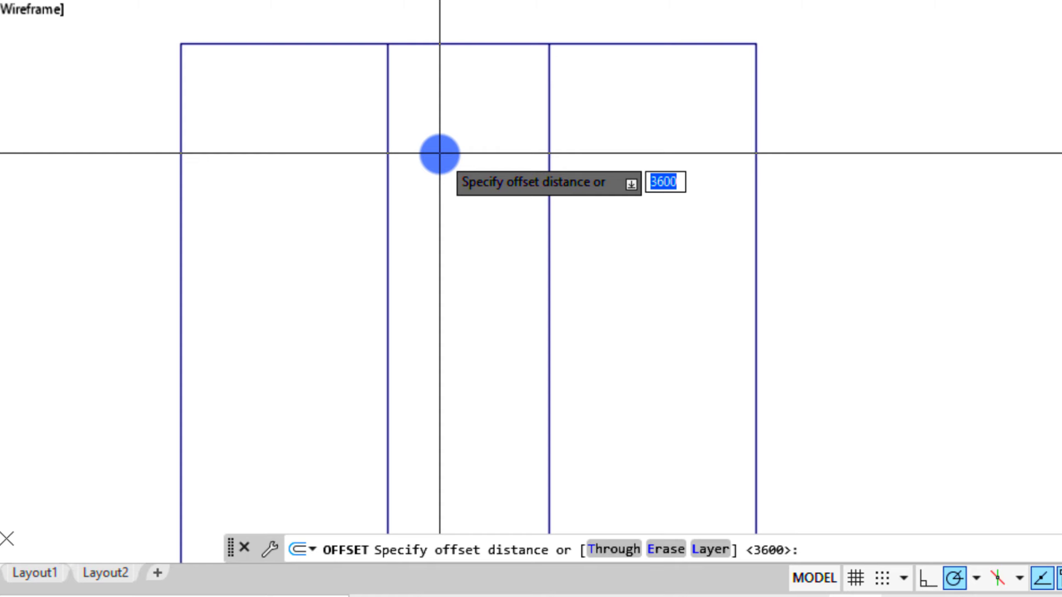
pyautogui.press('Return')
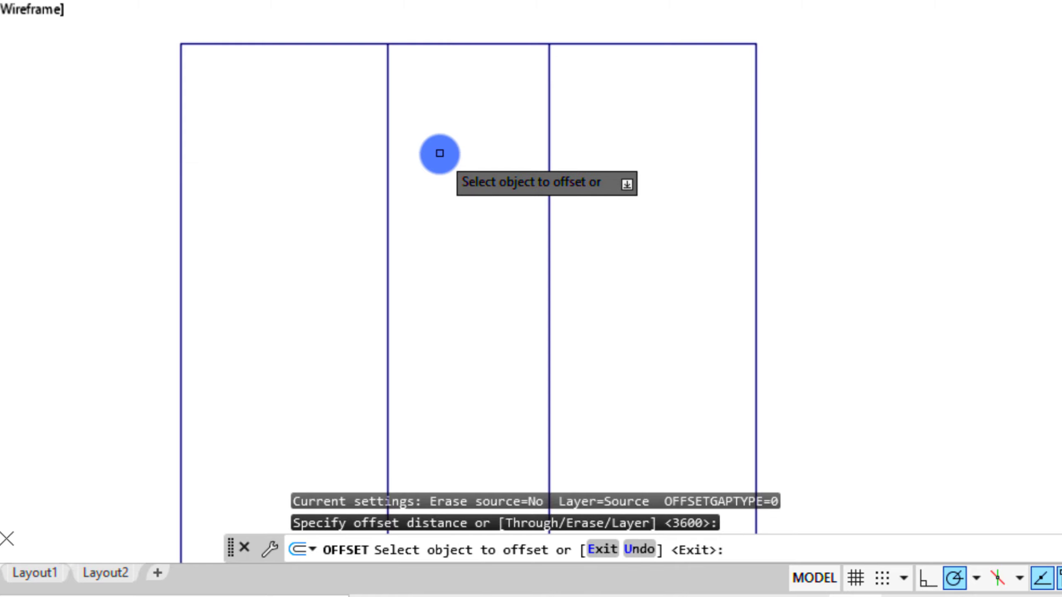
pyautogui.click(447, 43)
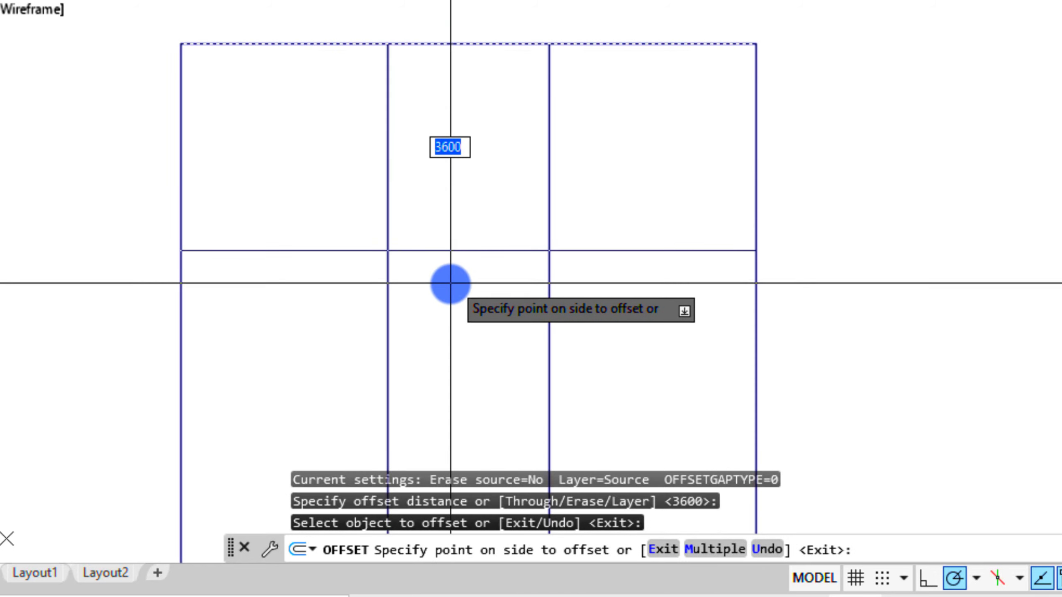
pyautogui.scroll(-2, 462, 289)
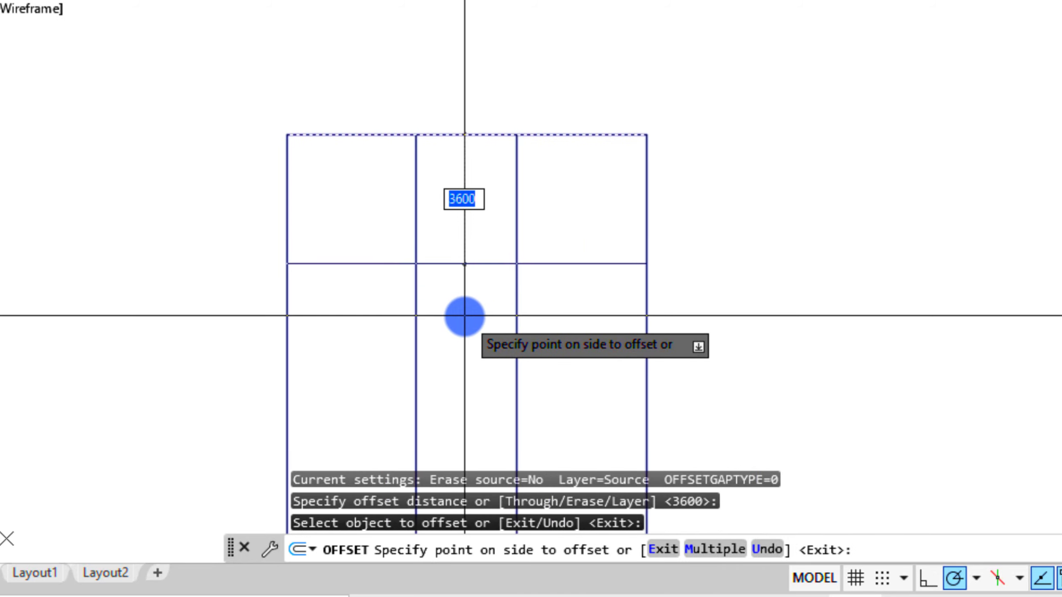
pyautogui.click(465, 312)
pyautogui.scroll(-5, 467, 274)
pyautogui.scroll(5, 468, 275)
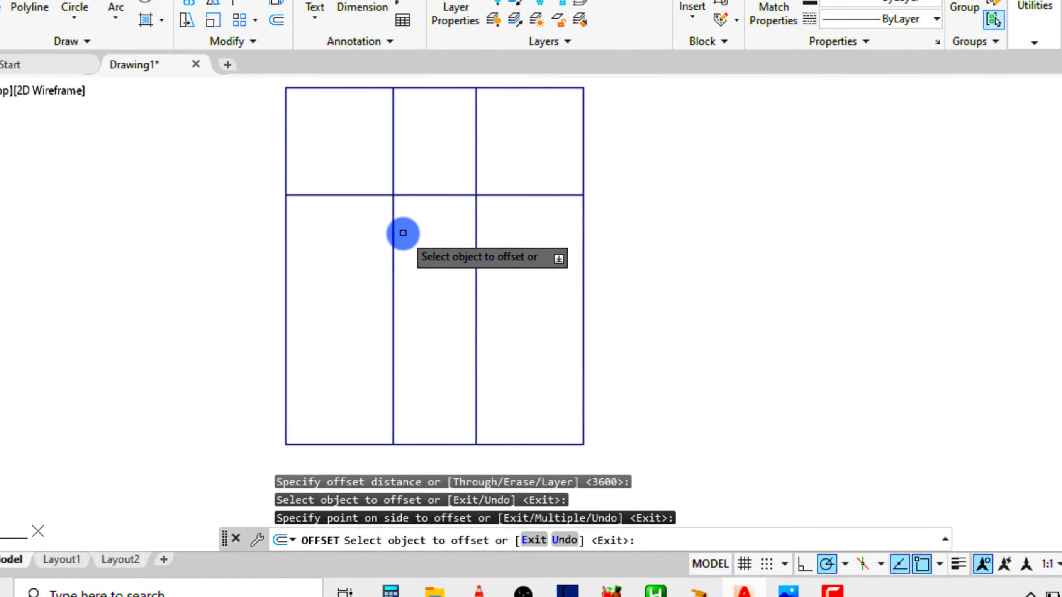
pyautogui.press('Return')
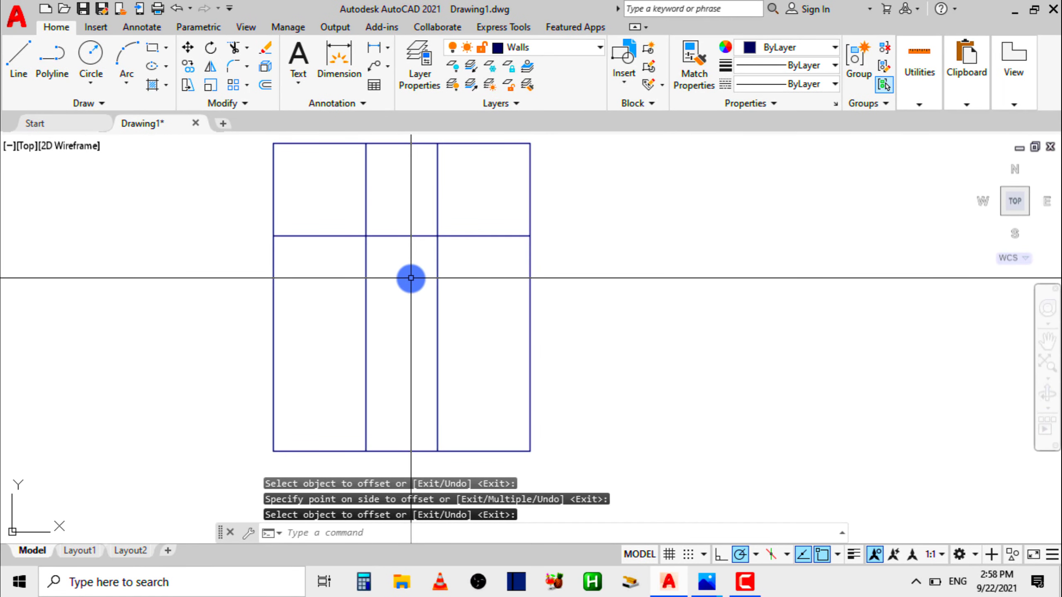
# Step: Offset the interior horizontal wall line 5600 mm downward and end the Offset command
pyautogui.click(266, 85)
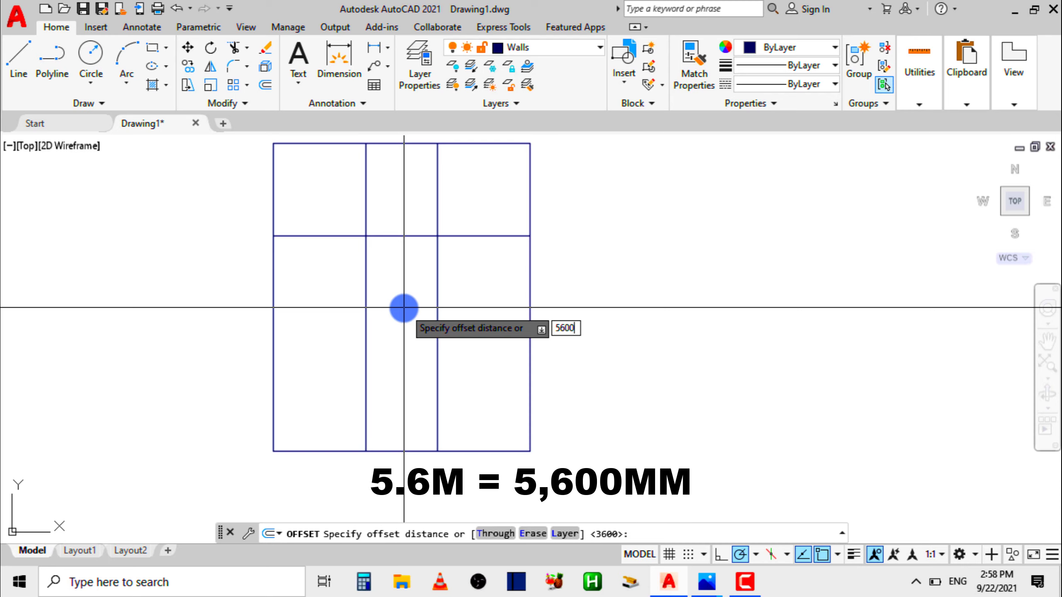
pyautogui.press('Return')
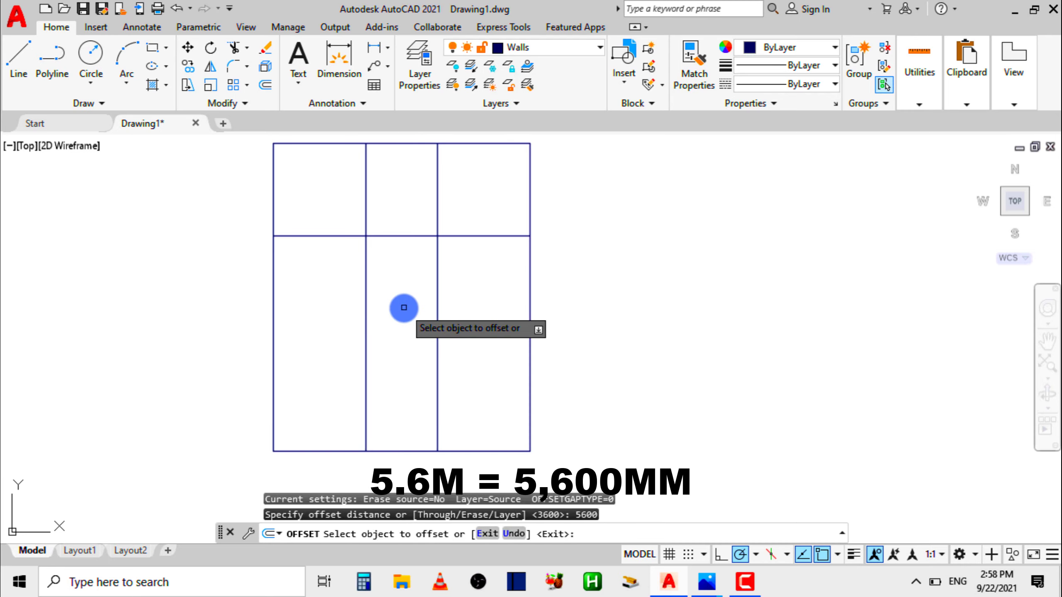
pyautogui.click(395, 236)
pyautogui.click(398, 335)
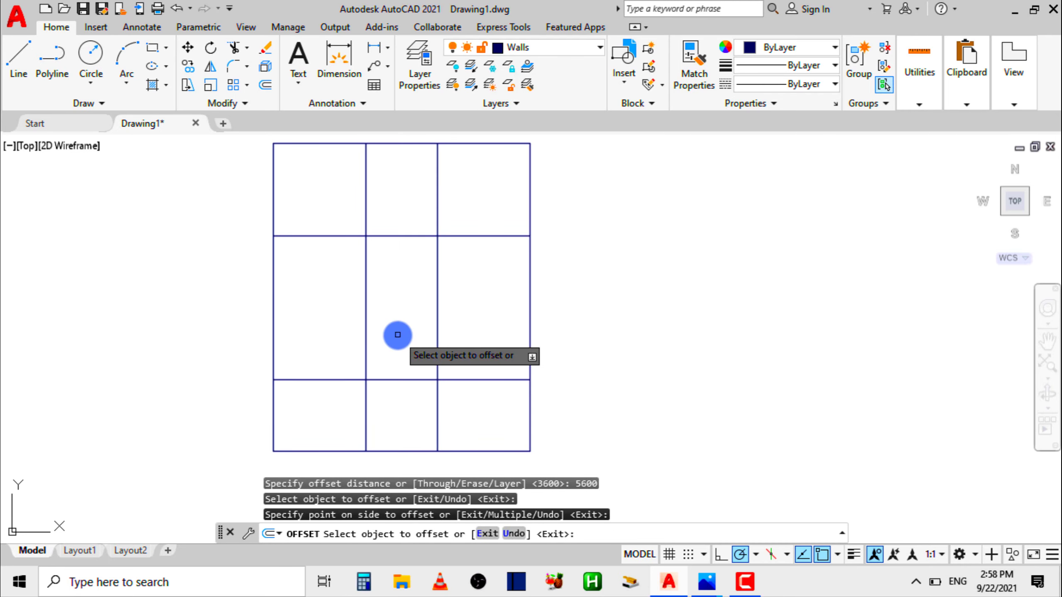
pyautogui.press('Return')
# Step: Offset the upper interior horizontal wall line 1200 mm upward, towards the top wall
pyautogui.scroll(2, 413, 230)
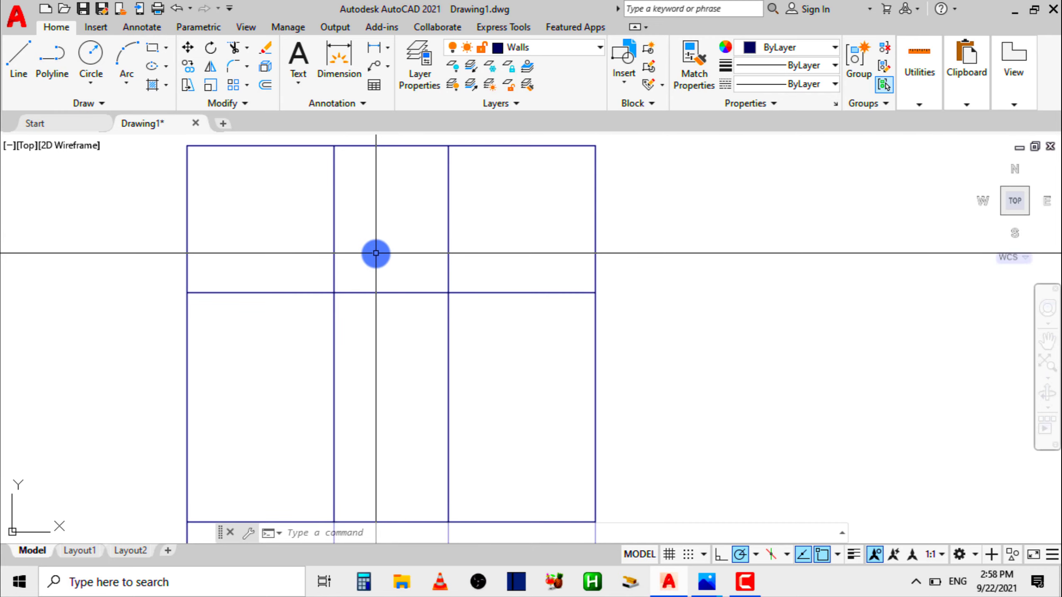
pyautogui.press('Return')
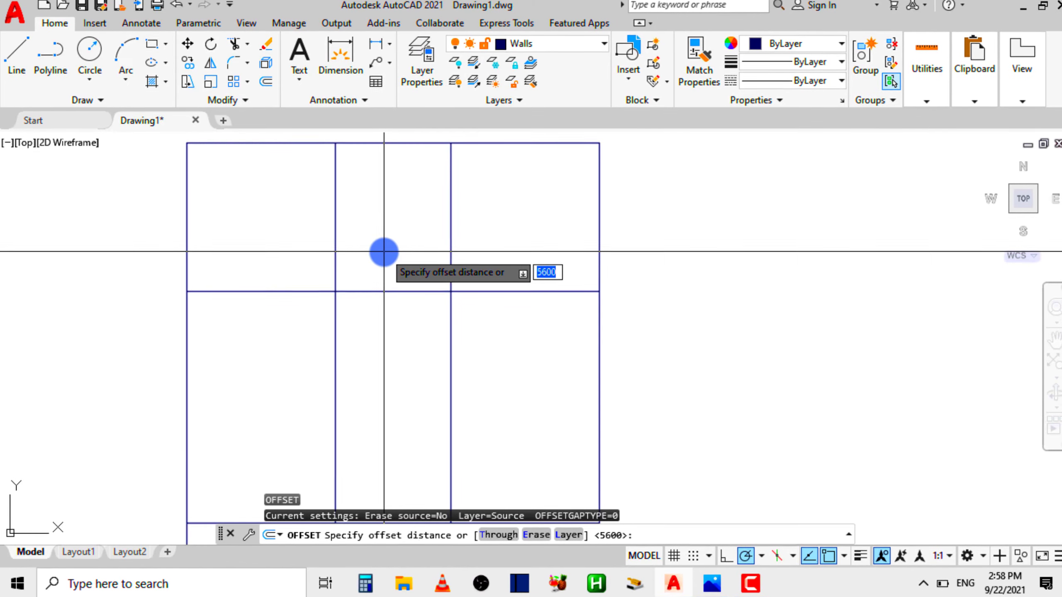
pyautogui.write('12')
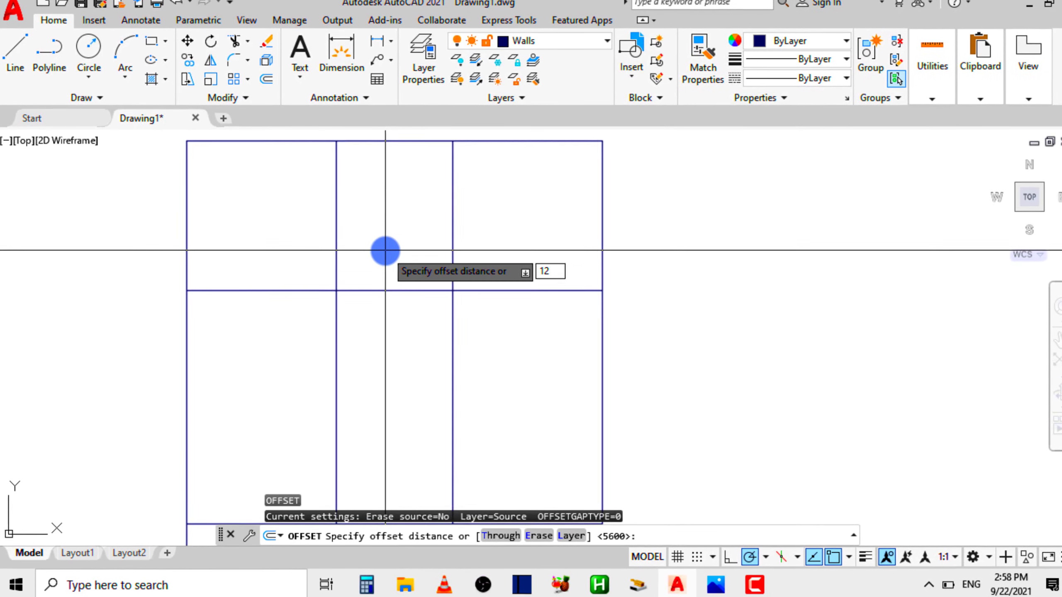
pyautogui.write('00')
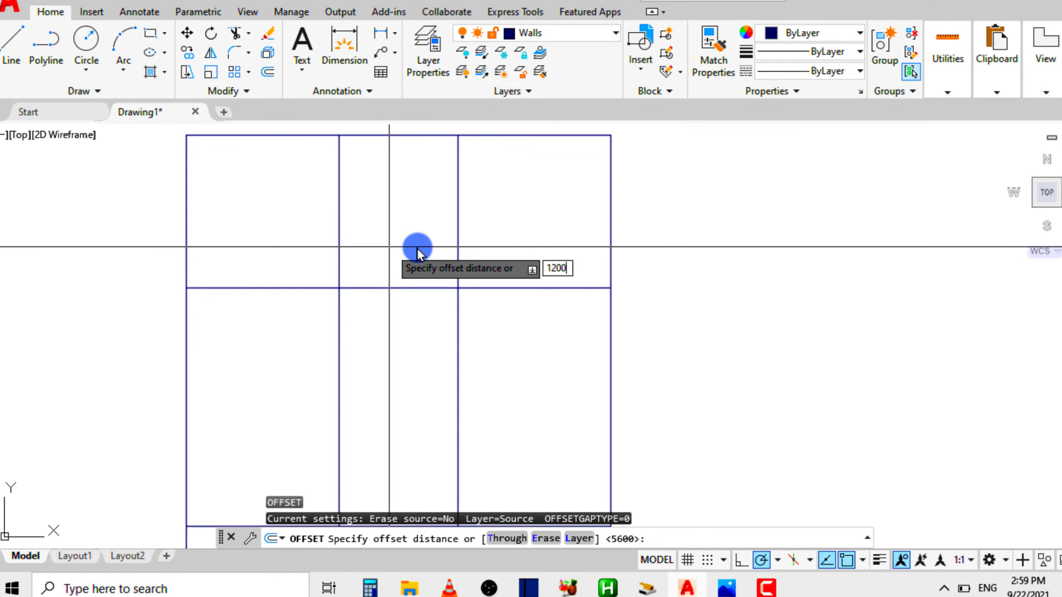
pyautogui.press('Return')
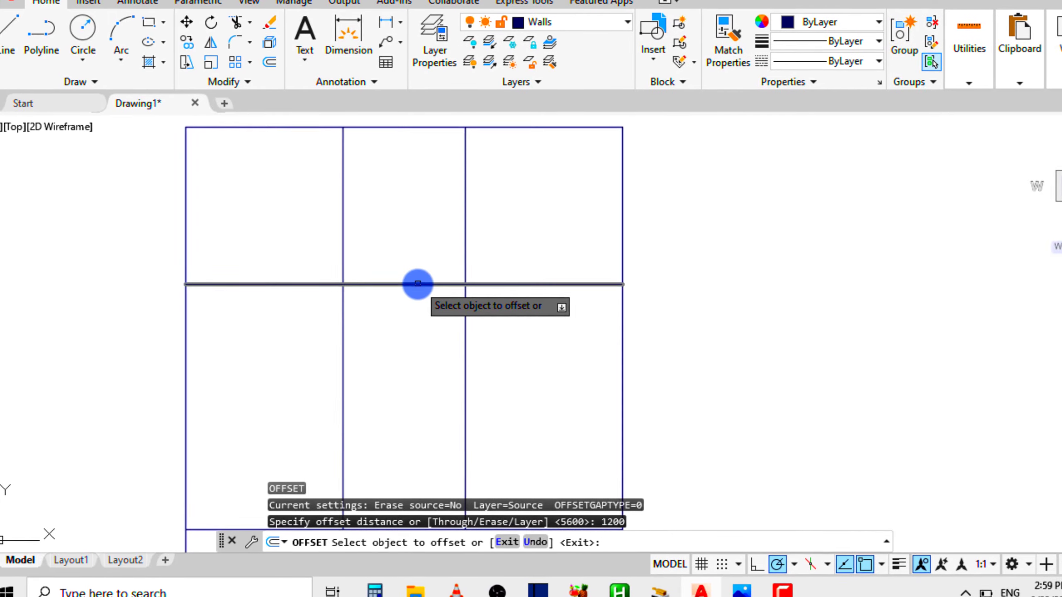
pyautogui.click(418, 286)
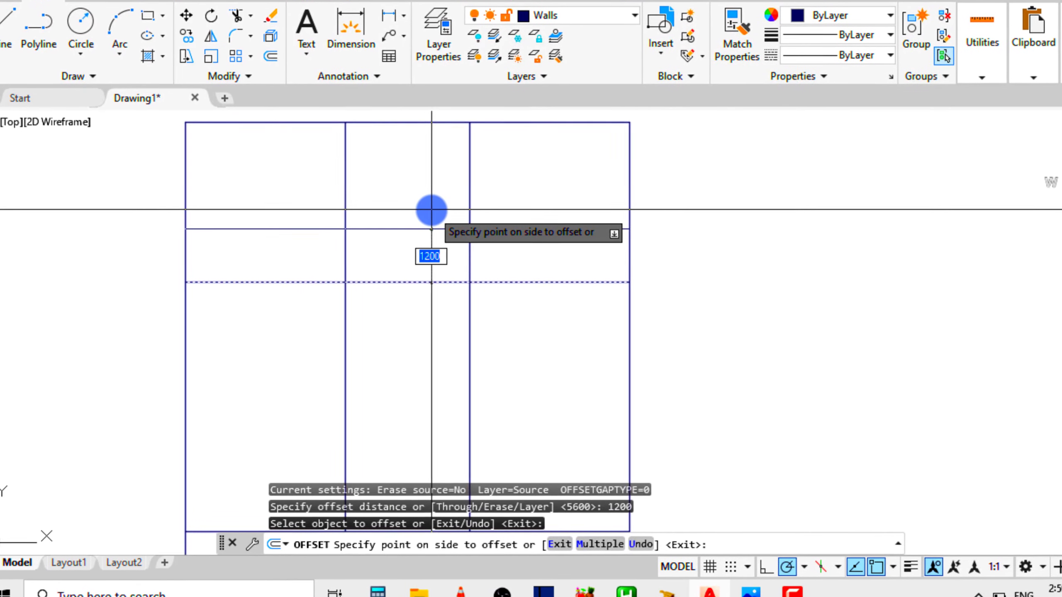
pyautogui.click(431, 209)
# Step: Offset the rectangle's right outer wall line inward by the same 1200 mm
pyautogui.scroll(-4, 433, 208)
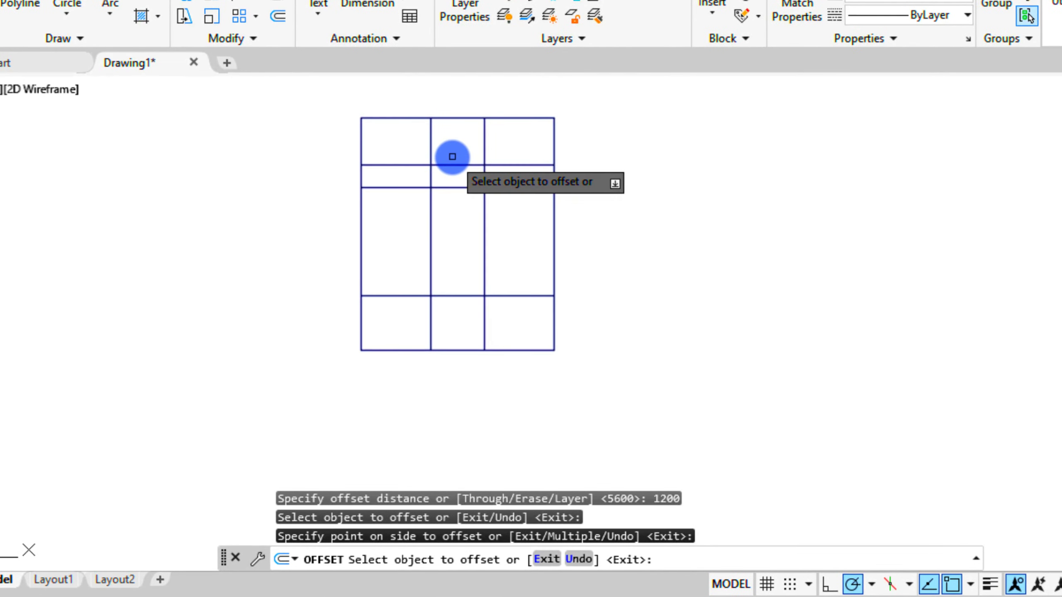
pyautogui.scroll(2, 460, 166)
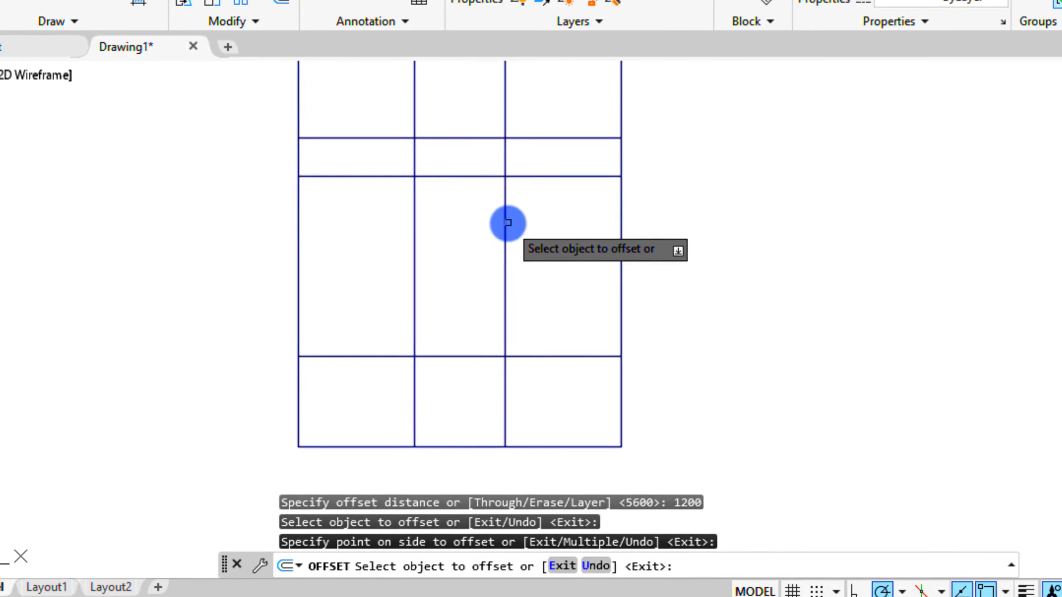
pyautogui.click(635, 284)
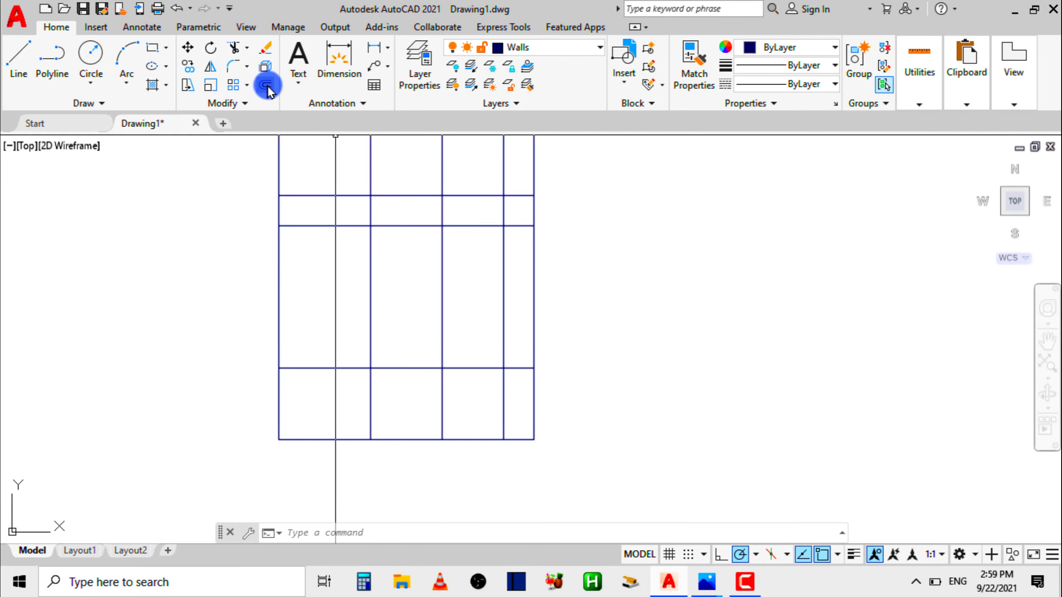
# Step: Offset the lower of the two closely spaced horizontal wall lines 2800 mm downward and end the Offset command
pyautogui.click(267, 87)
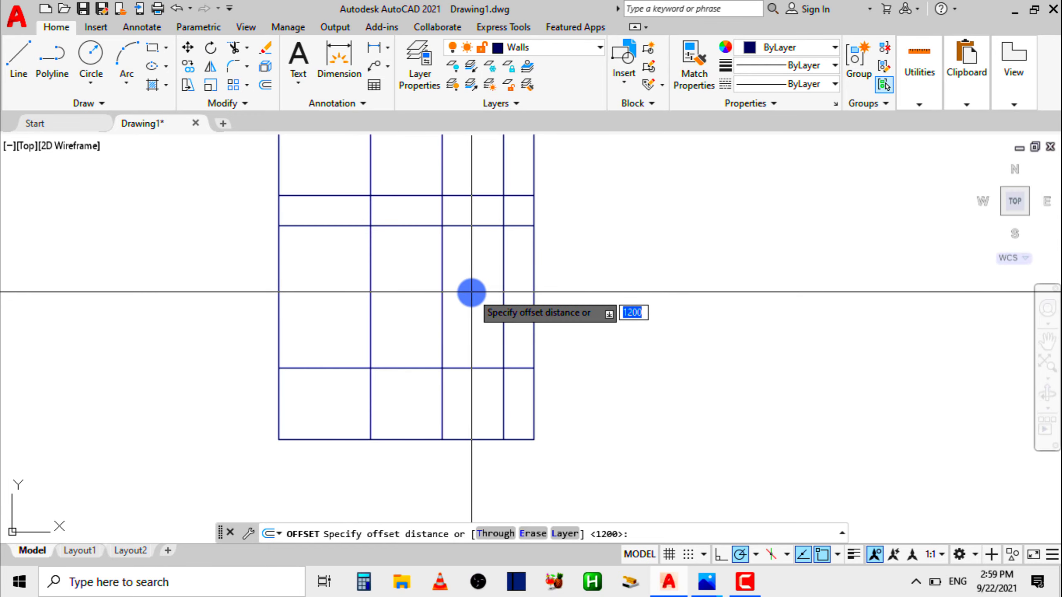
pyautogui.write('28')
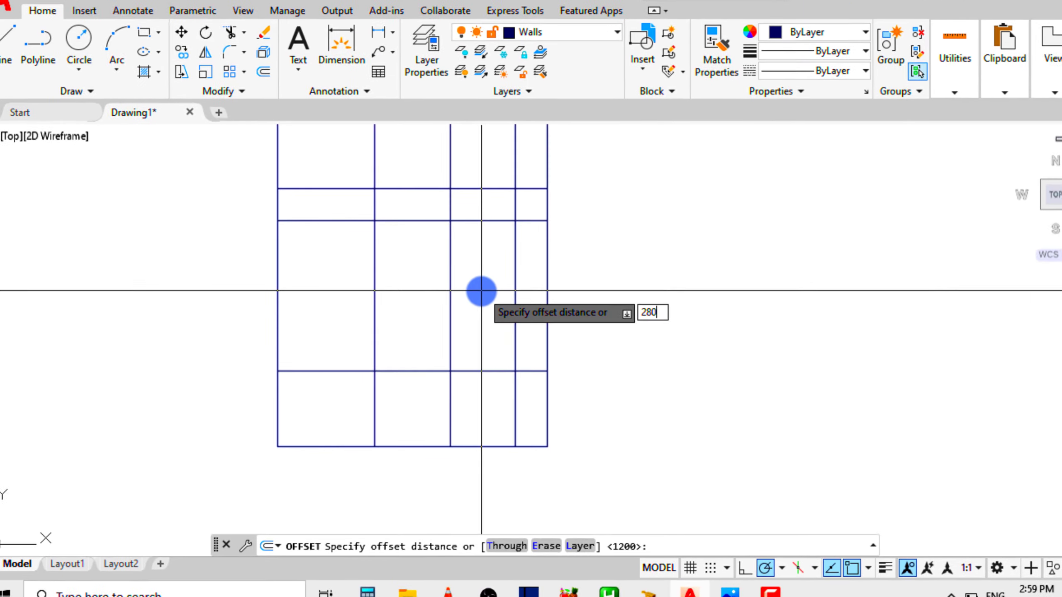
pyautogui.write('00')
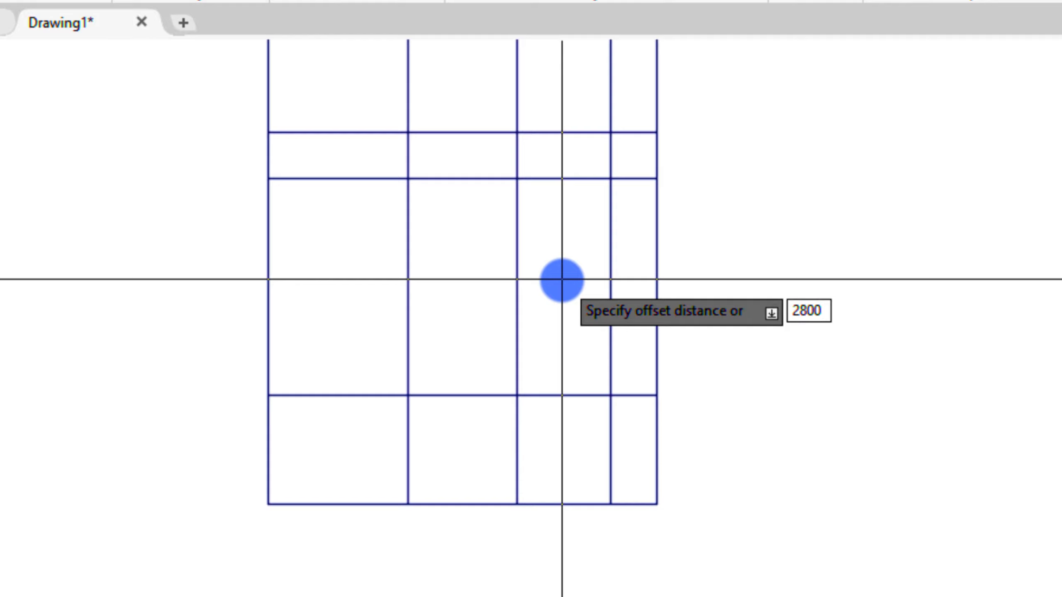
pyautogui.press('Return')
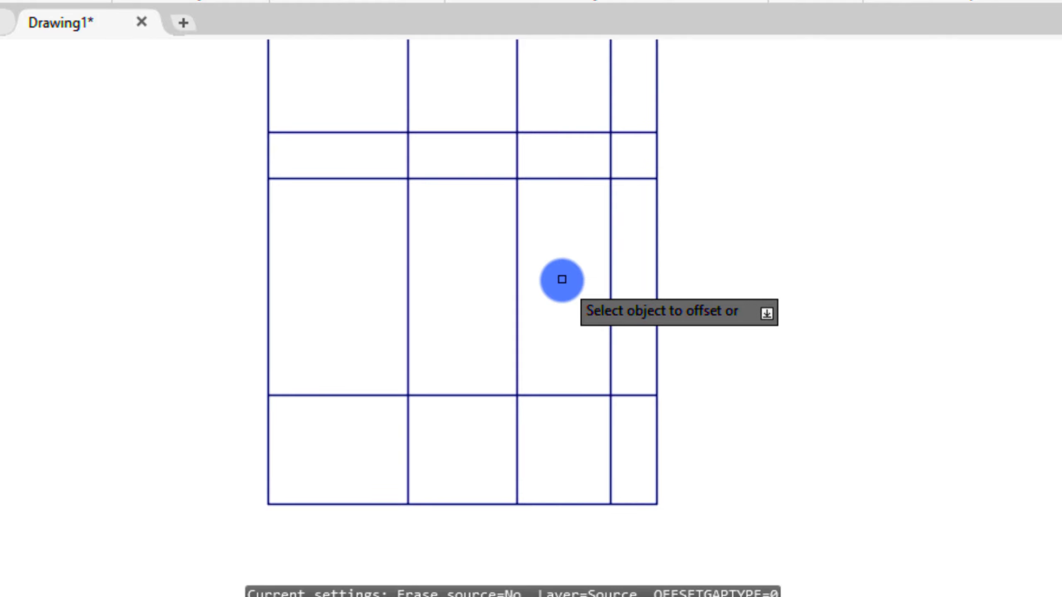
pyautogui.click(571, 180)
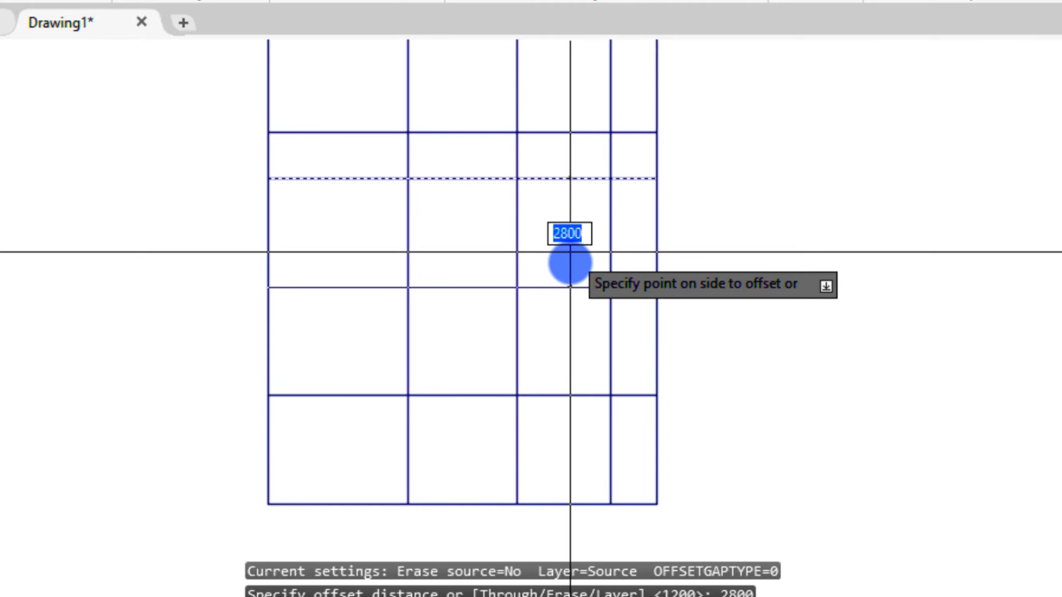
pyautogui.click(568, 339)
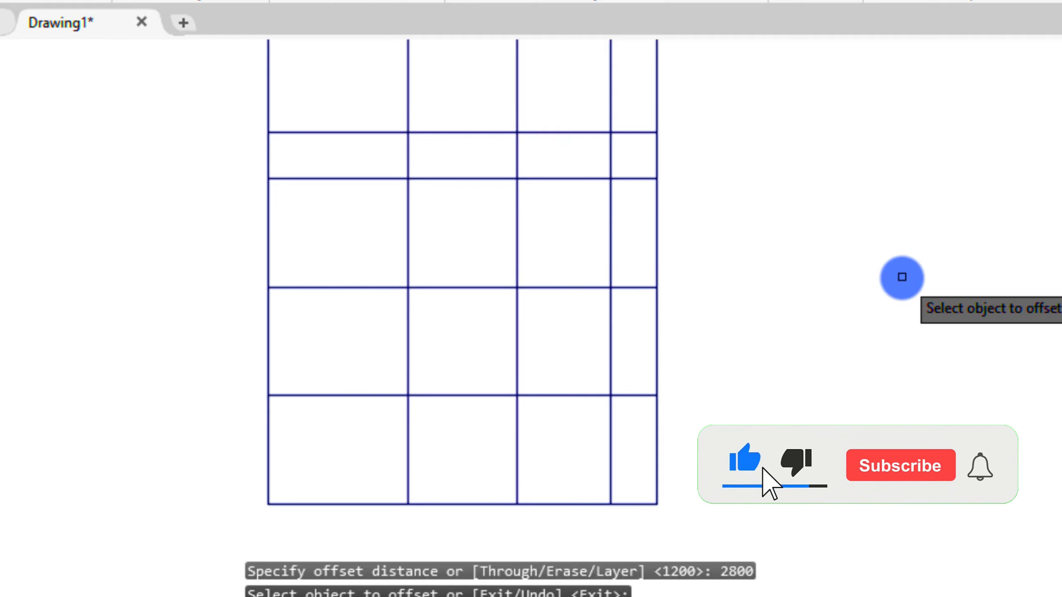
pyautogui.click(902, 277)
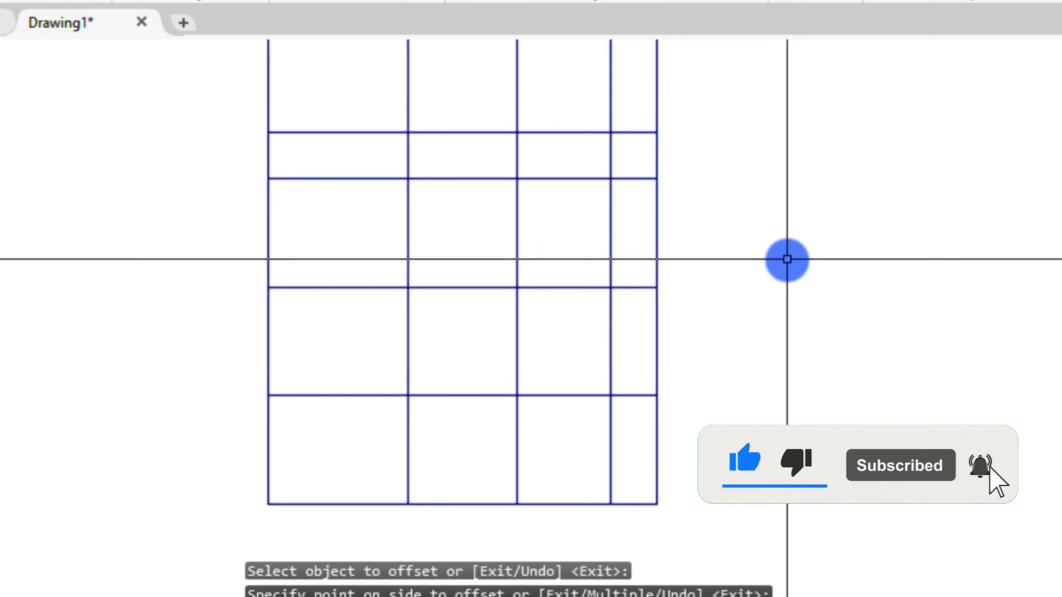
pyautogui.scroll(-2, 707, 268)
pyautogui.scroll(2, 552, 251)
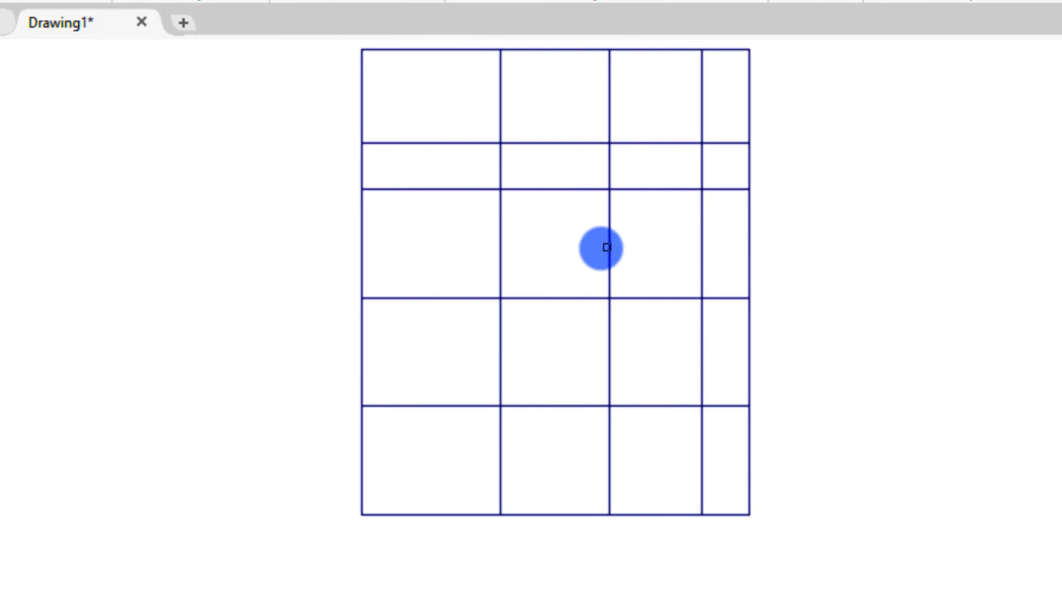
pyautogui.scroll(-2, 583, 379)
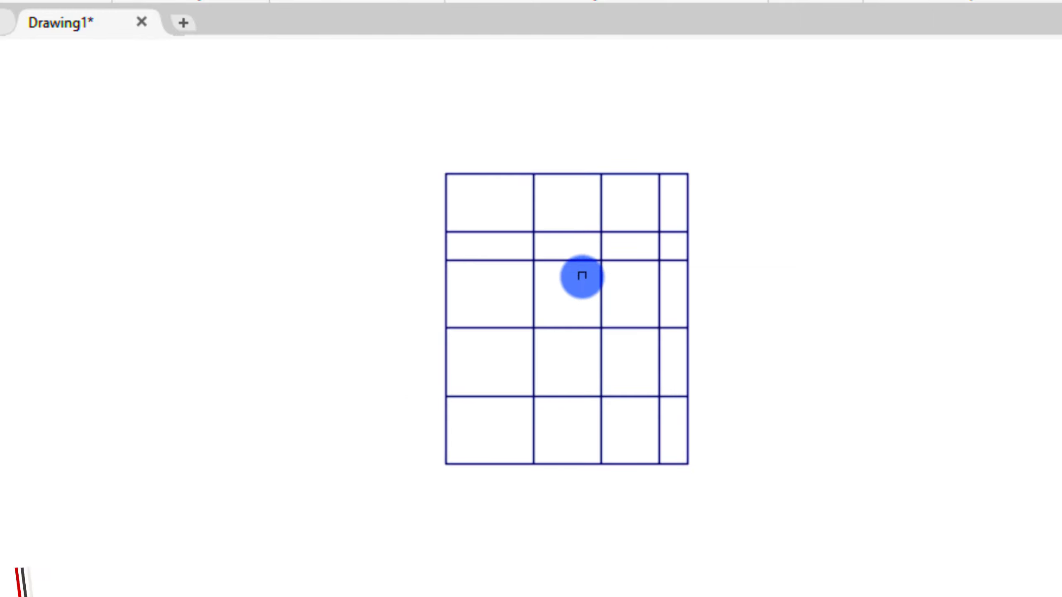
pyautogui.scroll(2, 584, 287)
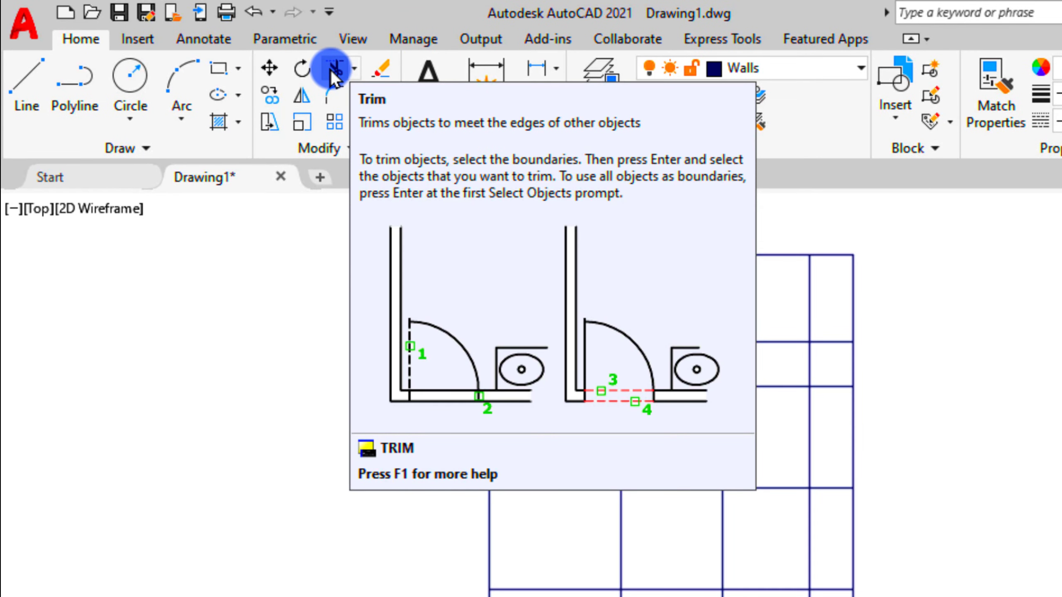
pyautogui.click(352, 76)
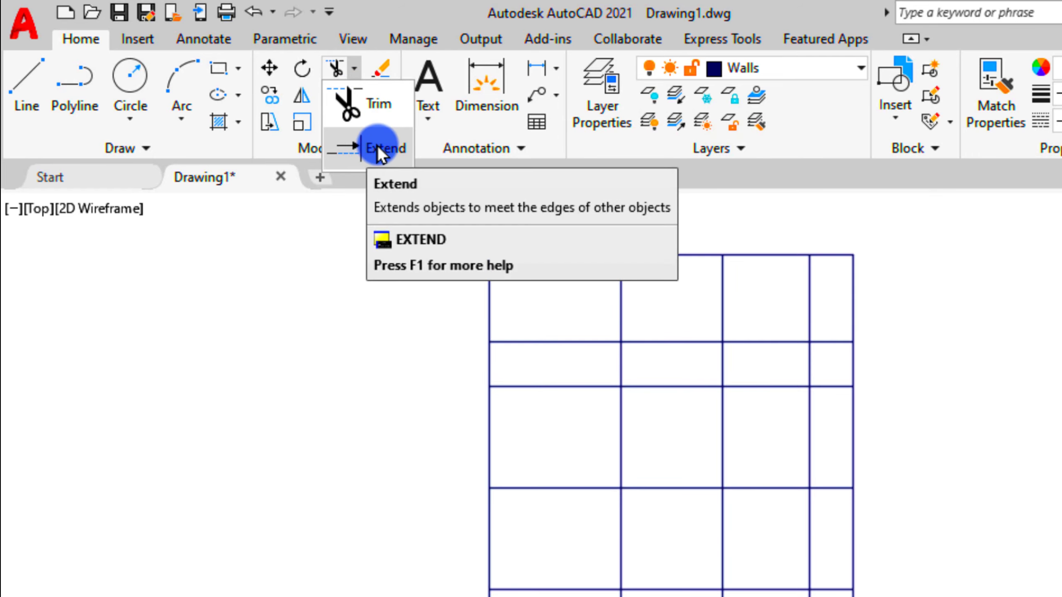
pyautogui.click(371, 157)
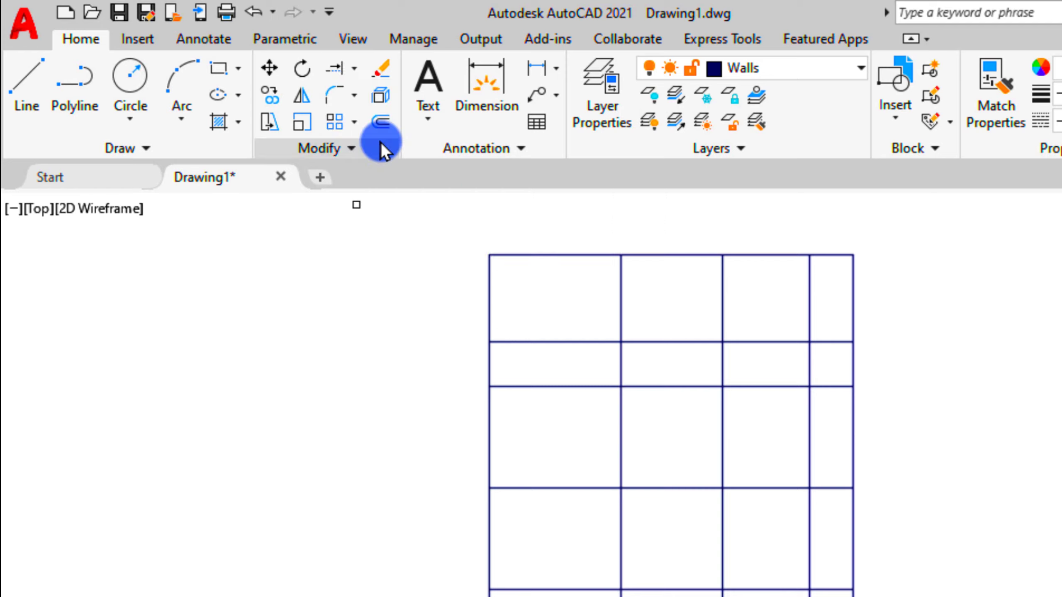
pyautogui.click(354, 70)
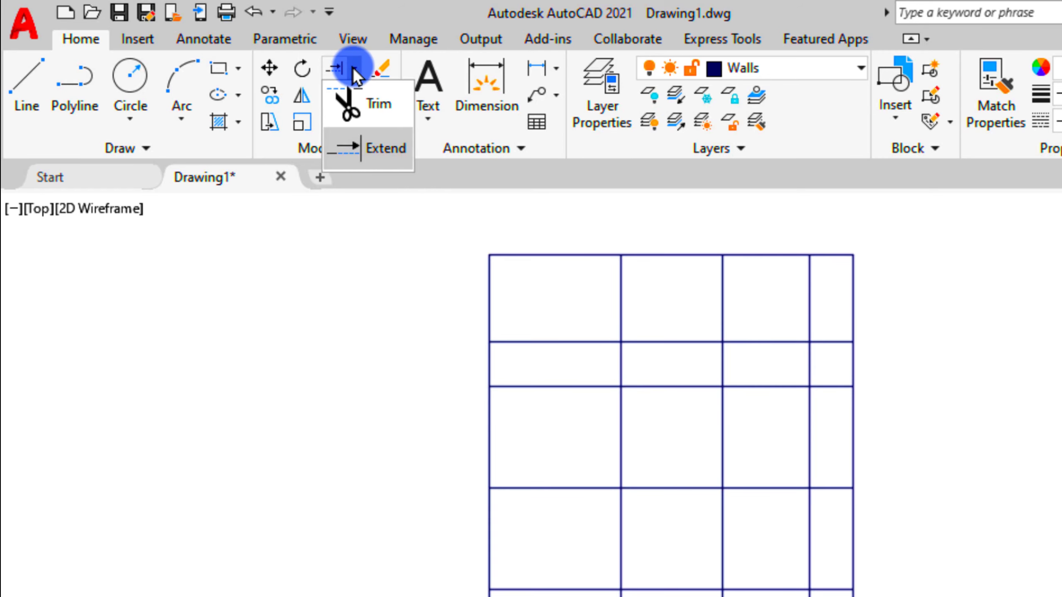
pyautogui.click(373, 112)
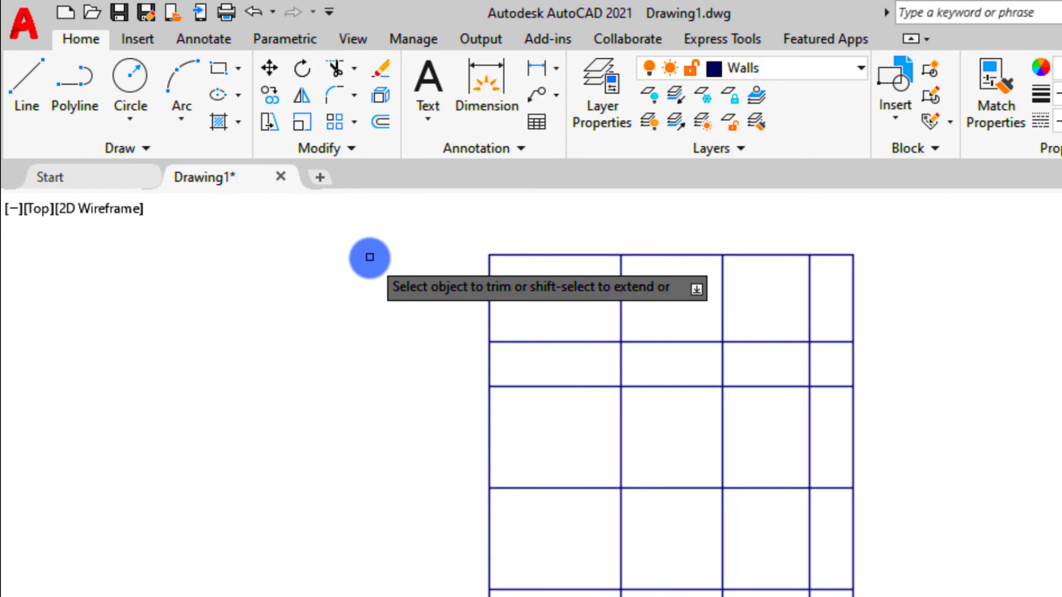
pyautogui.press('Escape')
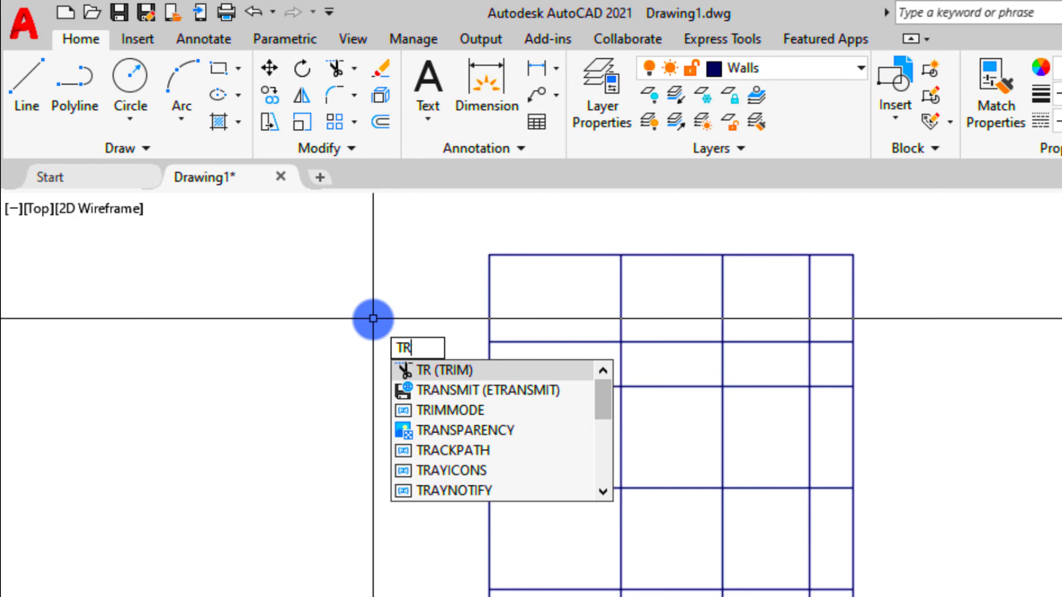
# Step: Trim the upper interior horizontal line in both upper corner rooms, and remove the rightmost interior vertical line from the upper-right room
pyautogui.press('Return')
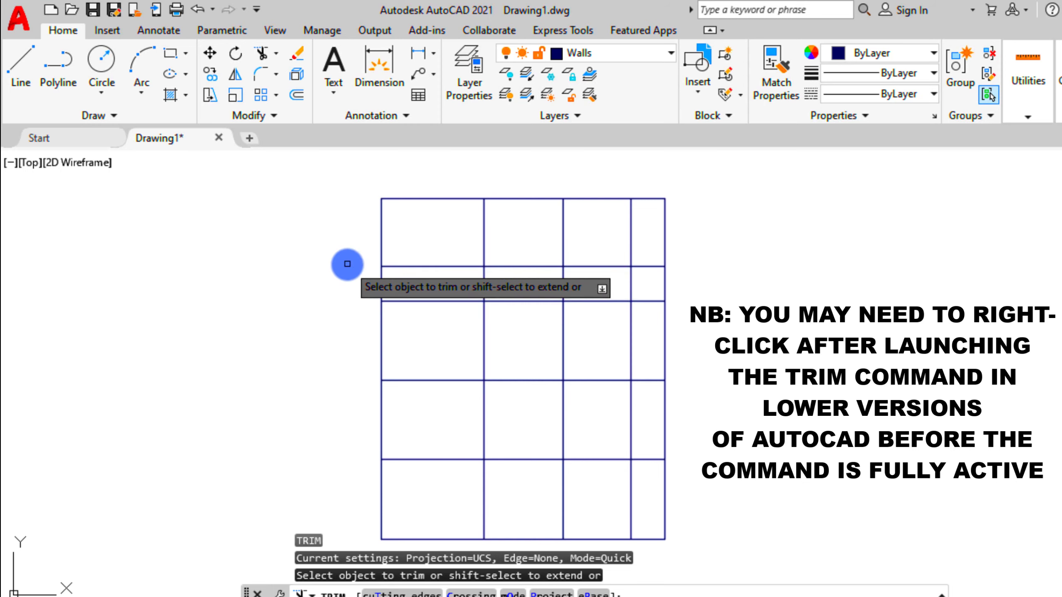
pyautogui.scroll(2, 425, 284)
pyautogui.scroll(-2, 433, 262)
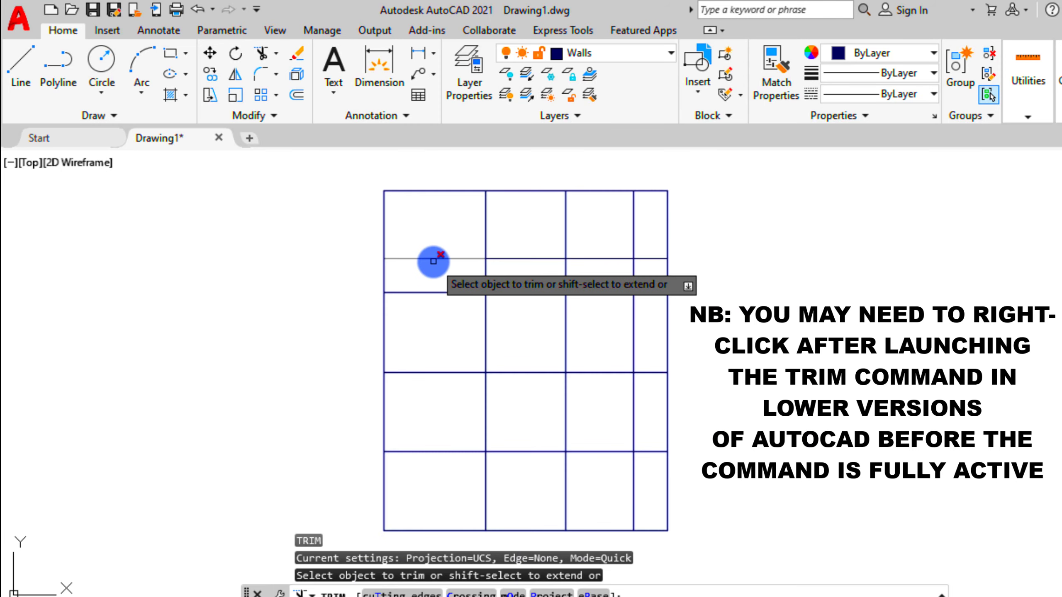
pyautogui.click(433, 262)
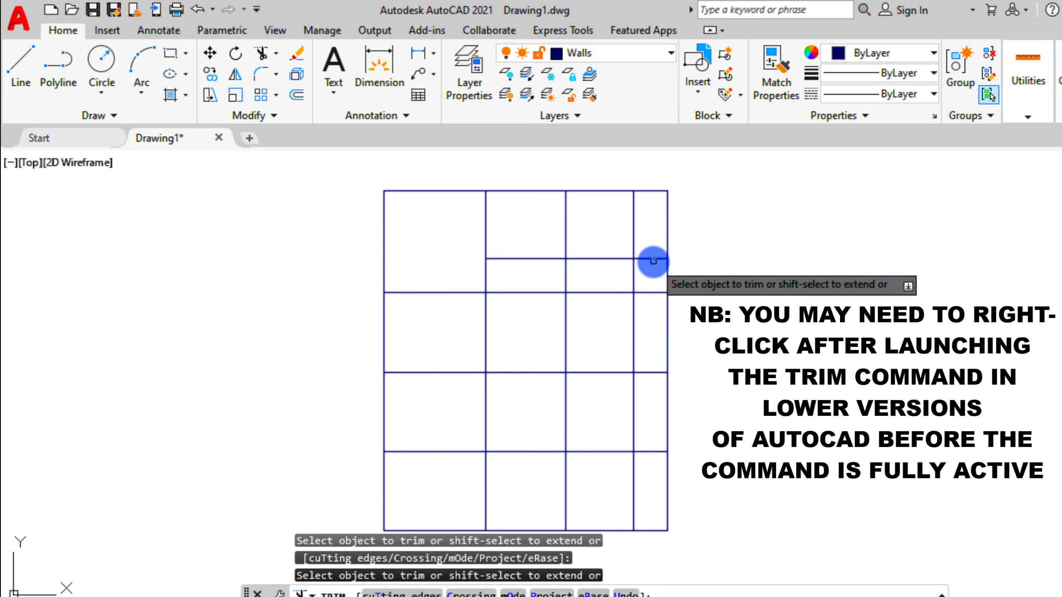
pyautogui.click(617, 260)
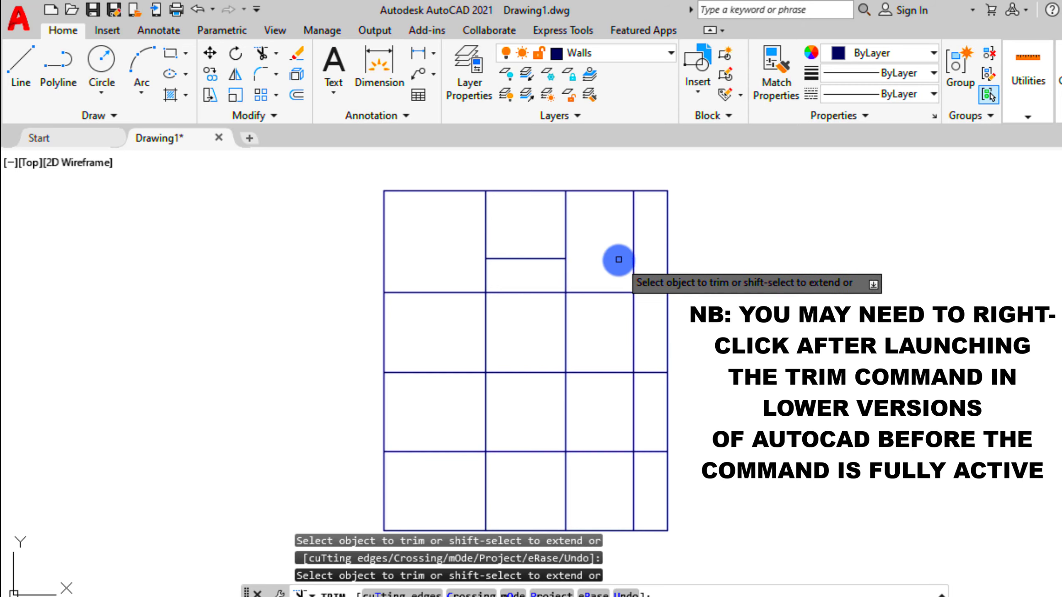
pyautogui.click(632, 254)
pyautogui.scroll(-2, 606, 240)
pyautogui.scroll(2, 606, 244)
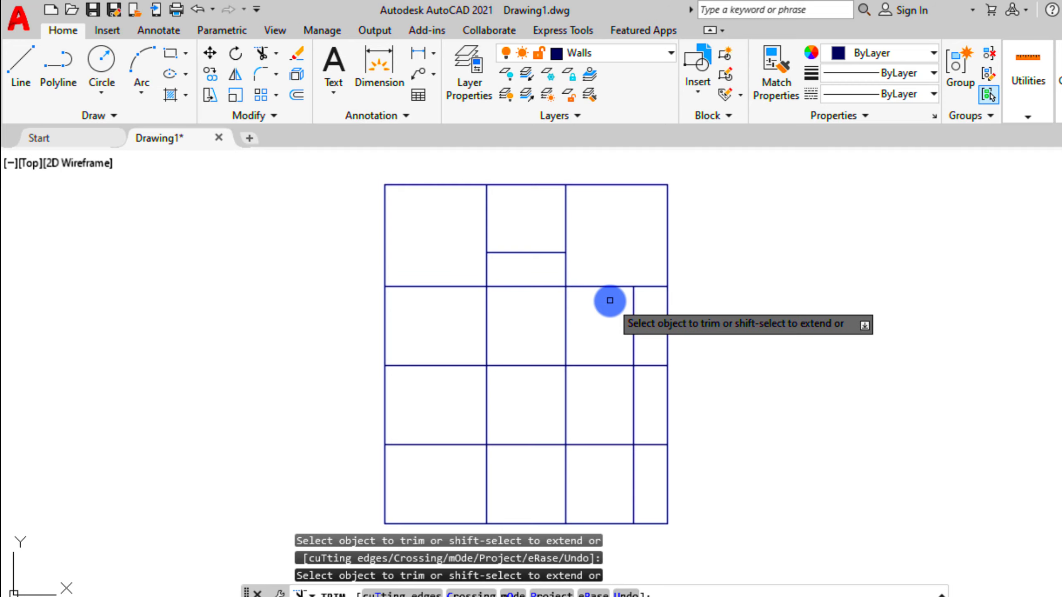
# Step: Trim the vertical and horizontal line segments crossing the middle-left area so that it forms one large open room
pyautogui.click(486, 325)
pyautogui.click(476, 365)
pyautogui.click(485, 384)
pyautogui.scroll(-2, 488, 383)
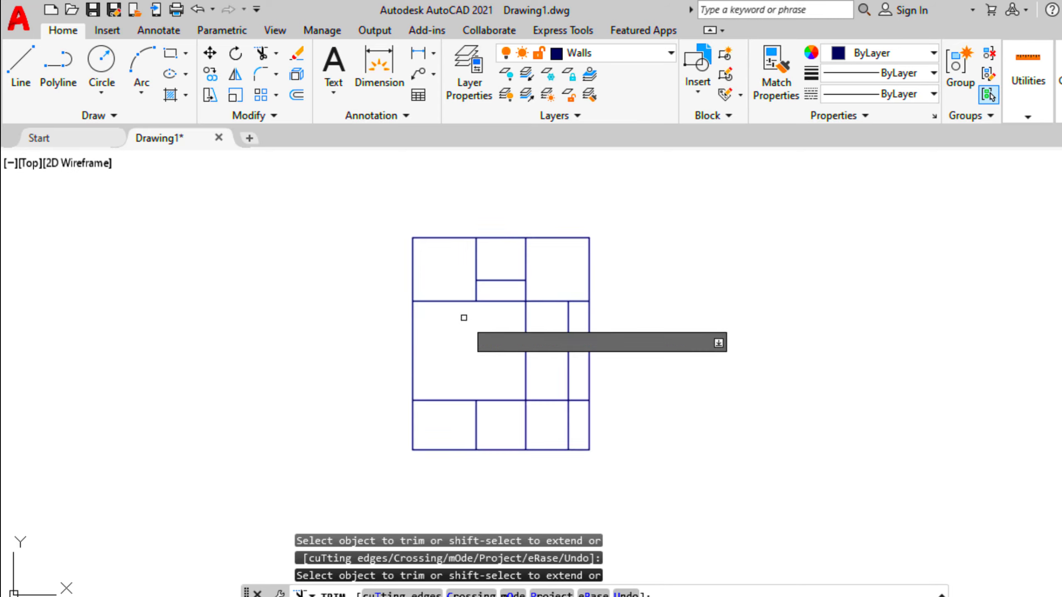
# Step: Trim away the outer wall lines at the plan's lower-left and lower-right corners, leaving only the central bay projecting below
pyautogui.scroll(2, 486, 350)
pyautogui.moveTo(370, 420)
pyautogui.mouseDown()
pyautogui.moveTo(310, 419)
pyautogui.moveTo(439, 473)
pyautogui.mouseUp()
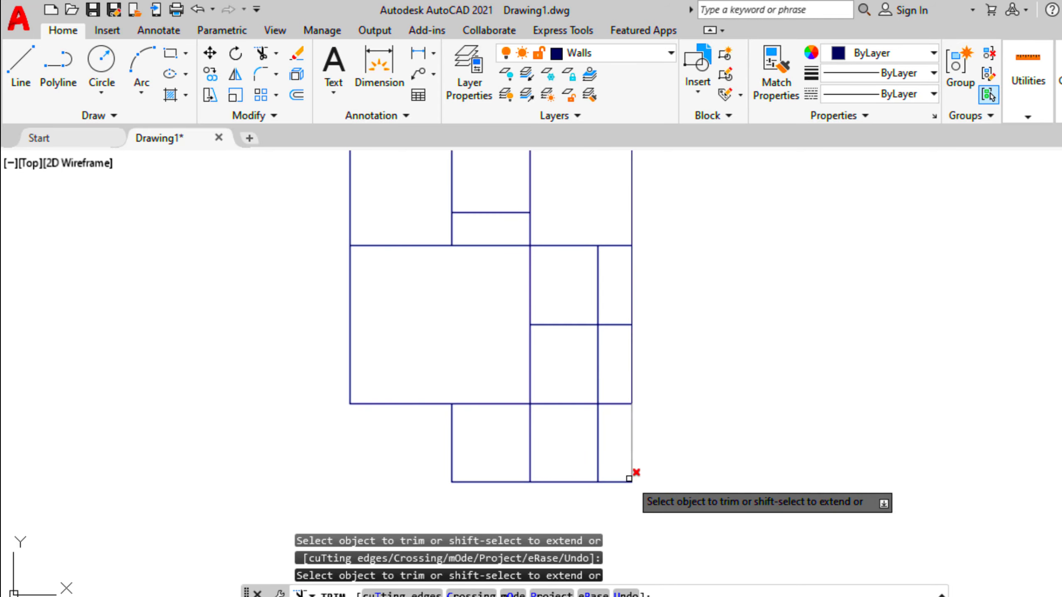
pyautogui.click(629, 479)
pyautogui.click(577, 485)
# Step: Trim the rightmost interior vertical line out of the lower-right room and the area below it, and end the Trim command
pyautogui.click(596, 450)
pyautogui.click(597, 360)
pyautogui.scroll(-2, 587, 381)
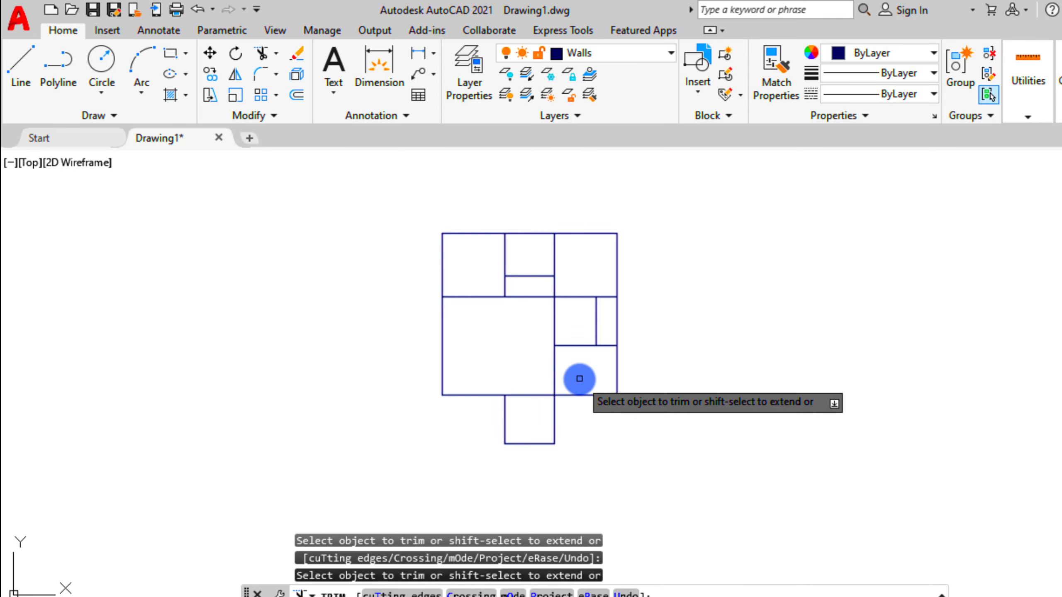
pyautogui.scroll(2, 578, 378)
pyautogui.scroll(-2, 578, 376)
pyautogui.scroll(2, 490, 279)
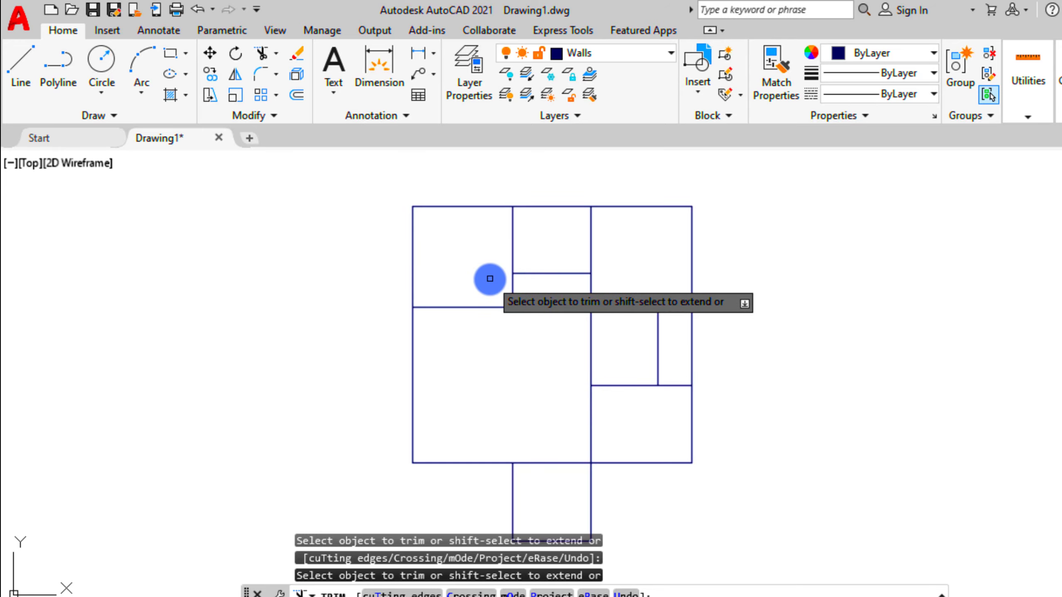
pyautogui.scroll(-2, 526, 343)
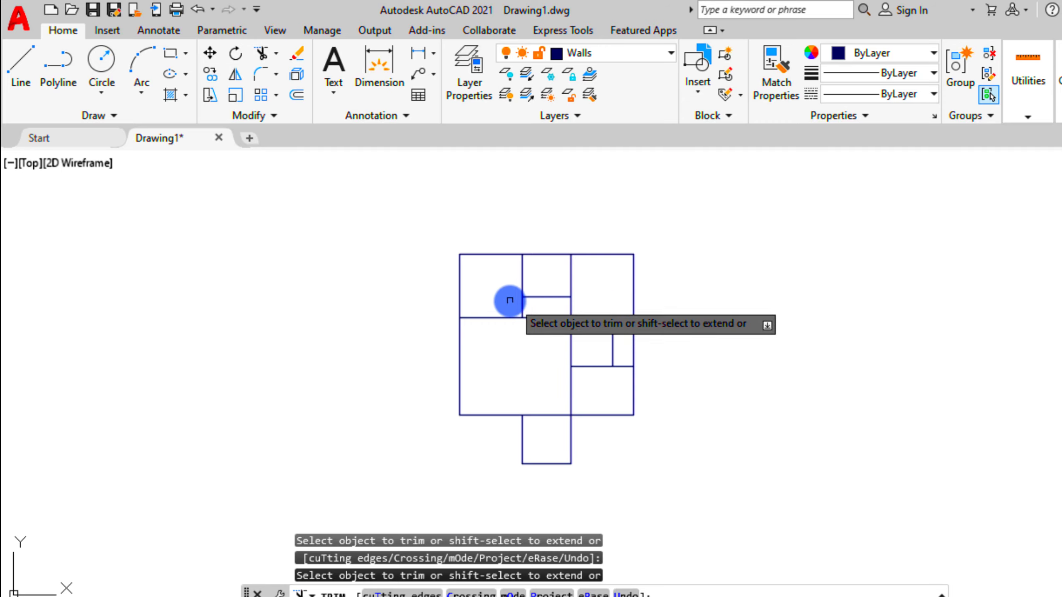
pyautogui.scroll(4, 537, 280)
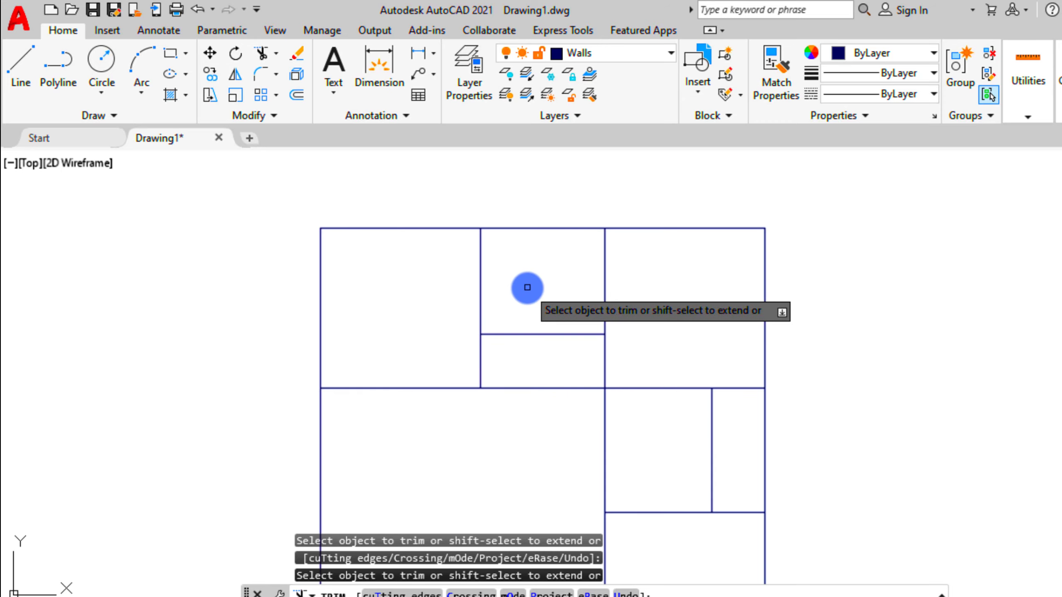
pyautogui.scroll(-2, 527, 287)
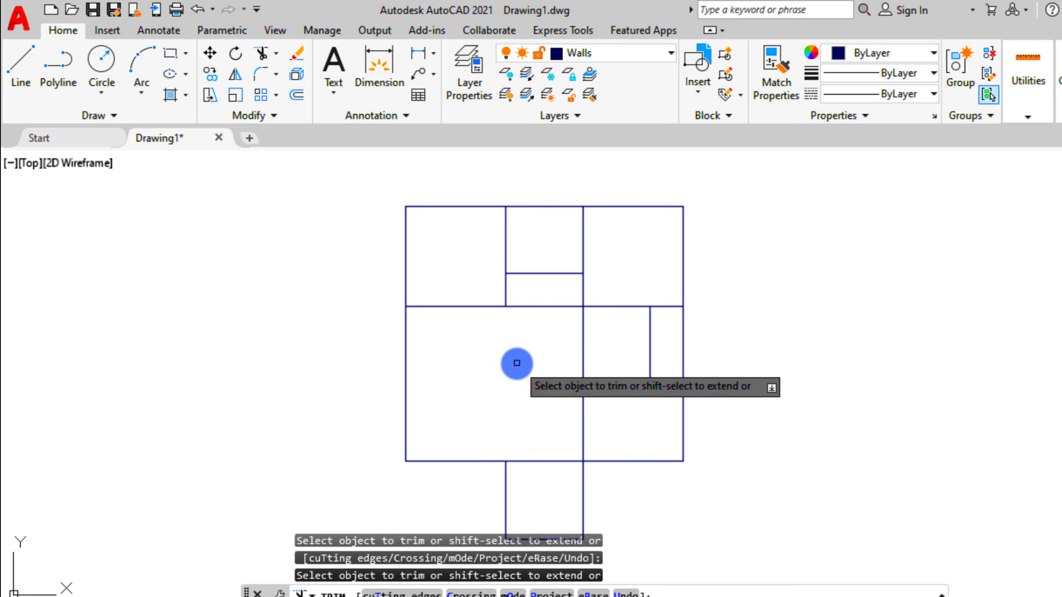
pyautogui.press('Escape')
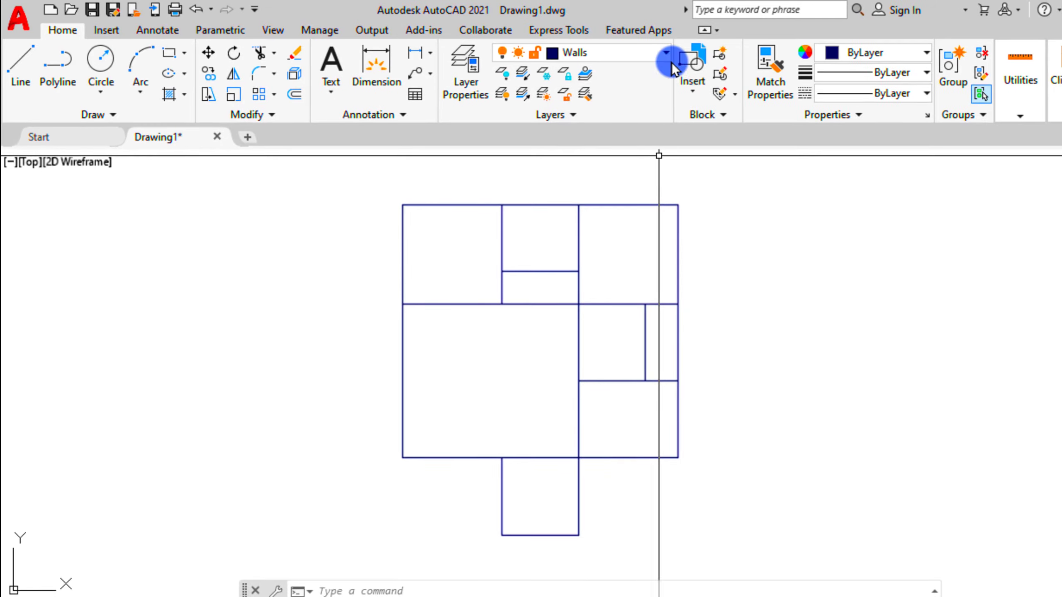
pyautogui.click(666, 51)
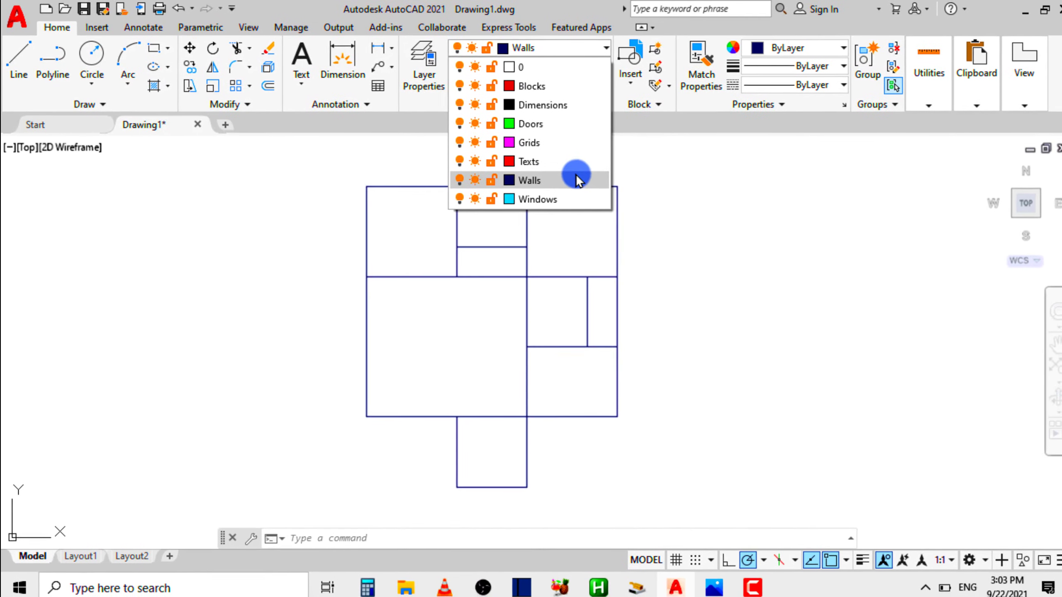
pyautogui.click(665, 203)
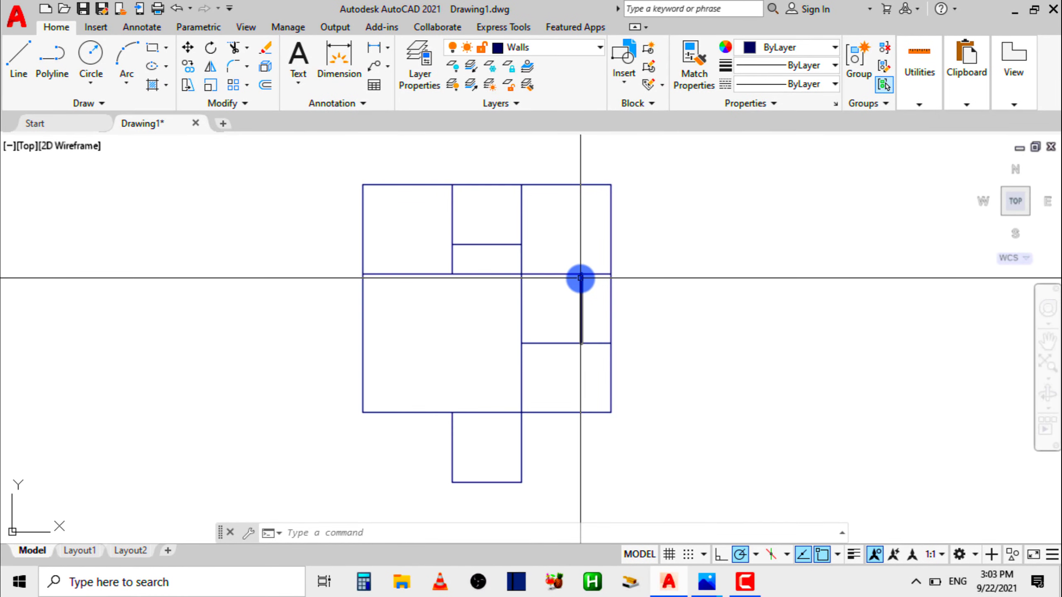
pyautogui.scroll(5, 580, 278)
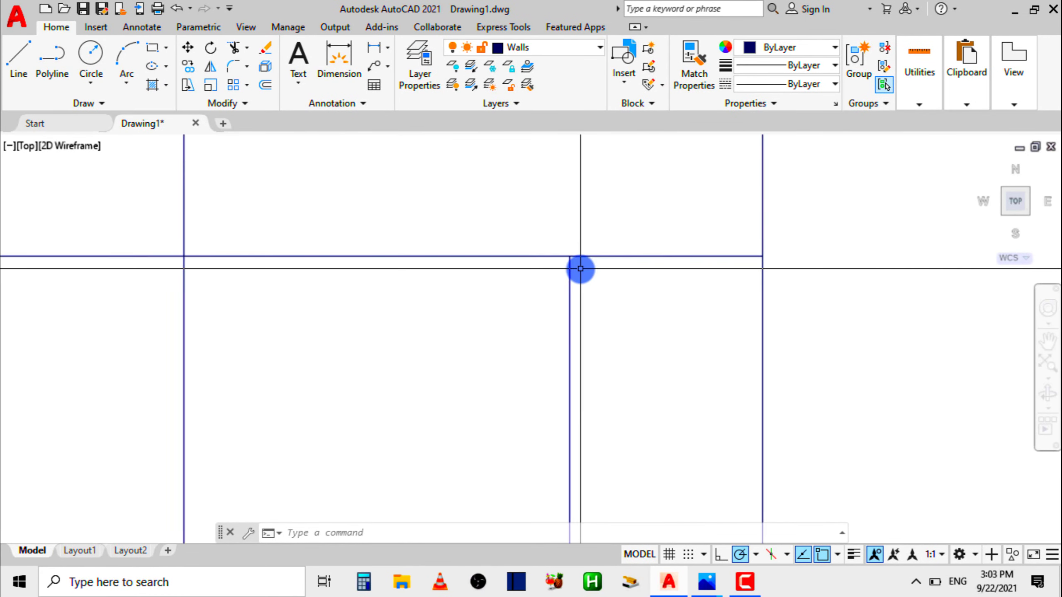
pyautogui.scroll(-5, 559, 255)
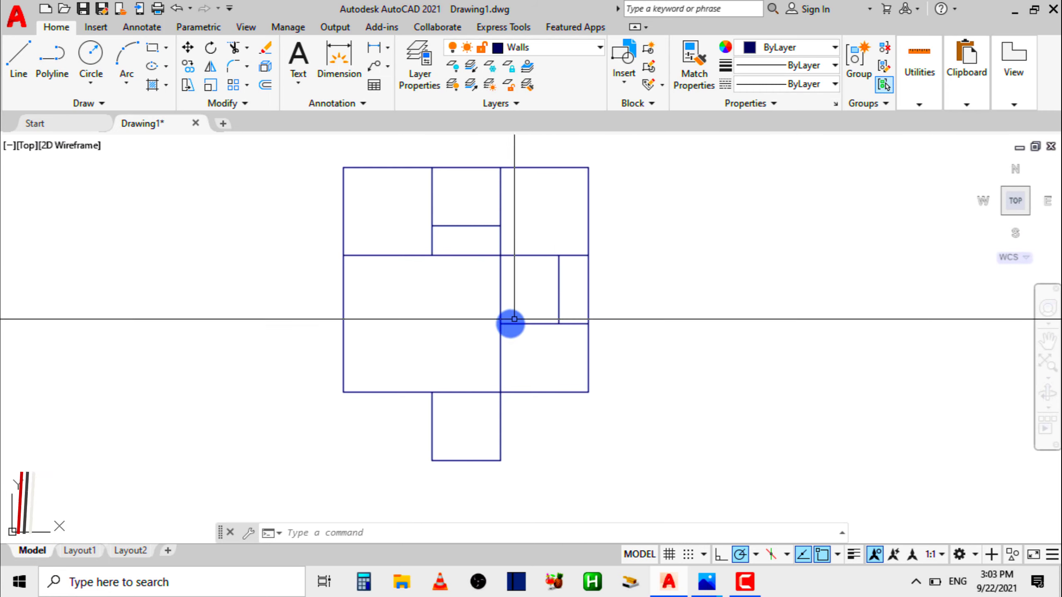
pyautogui.scroll(4, 506, 359)
pyautogui.scroll(-4, 498, 361)
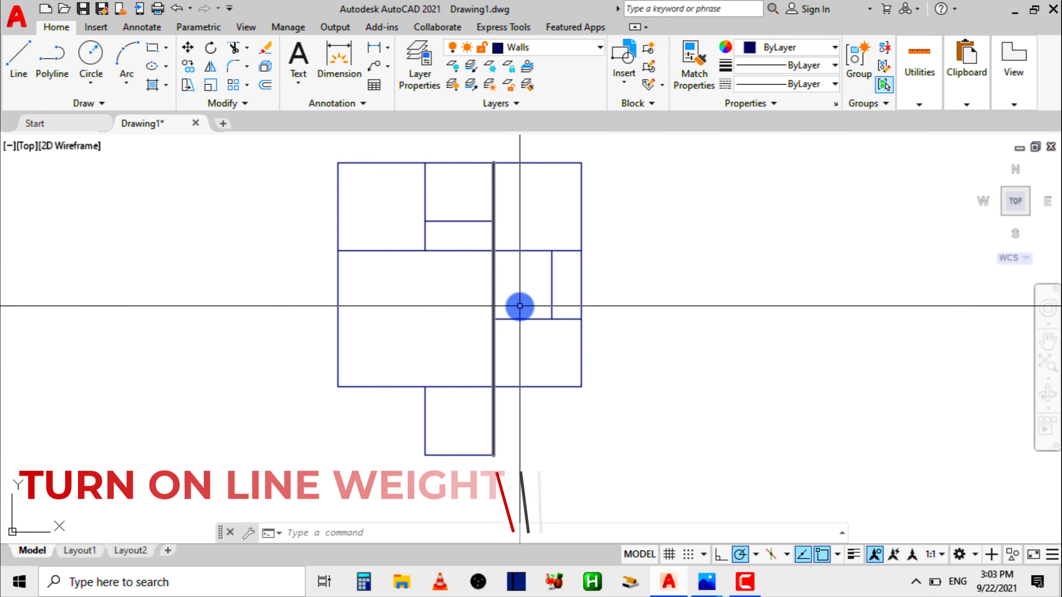
pyautogui.scroll(3, 500, 311)
pyautogui.scroll(-3, 485, 304)
pyautogui.scroll(2, 486, 306)
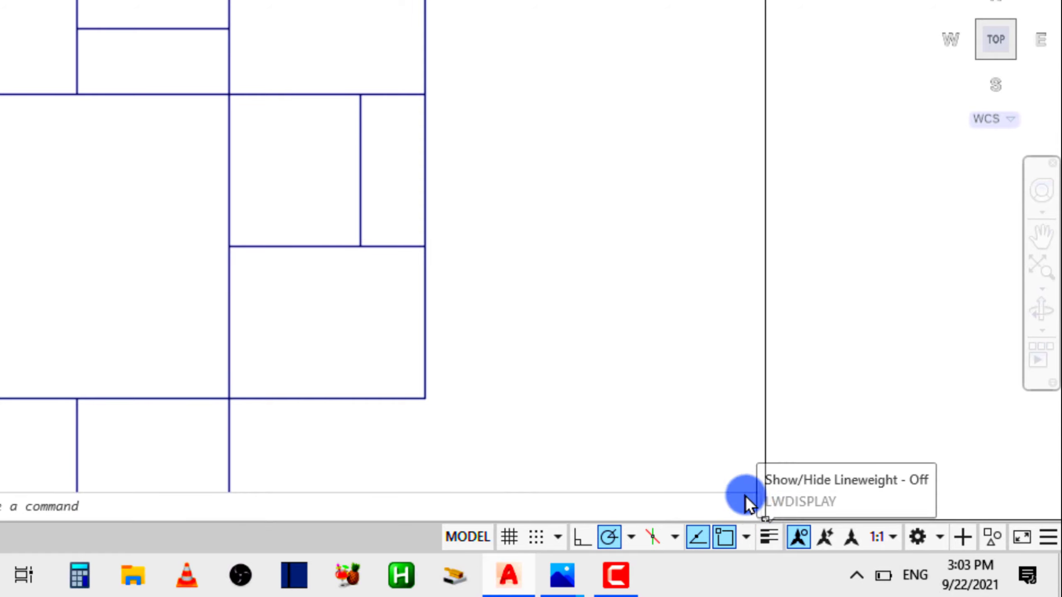
# Step: Turn on lineweight display so the wall lines are drawn with the thickness of their layer
pyautogui.click(767, 538)
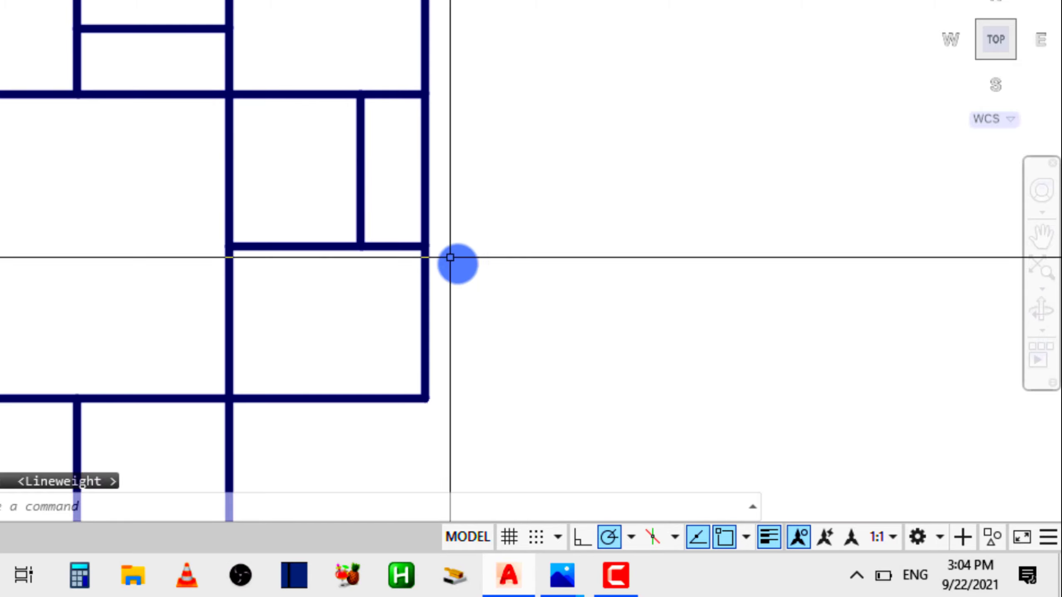
pyautogui.scroll(-2, 385, 269)
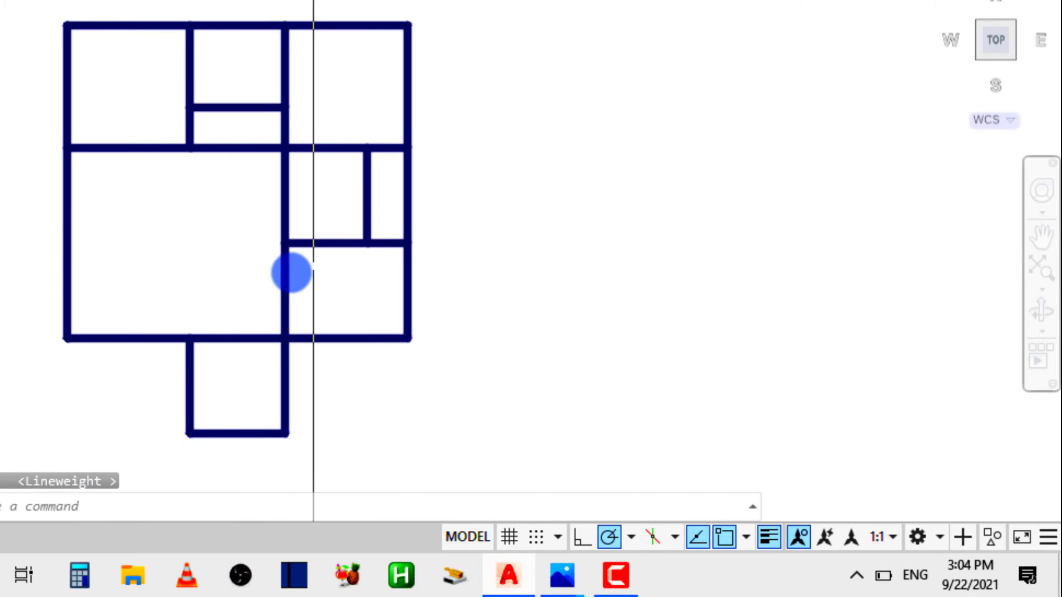
pyautogui.moveTo(222, 176); pyautogui.dragTo(273, 203, button='middle')
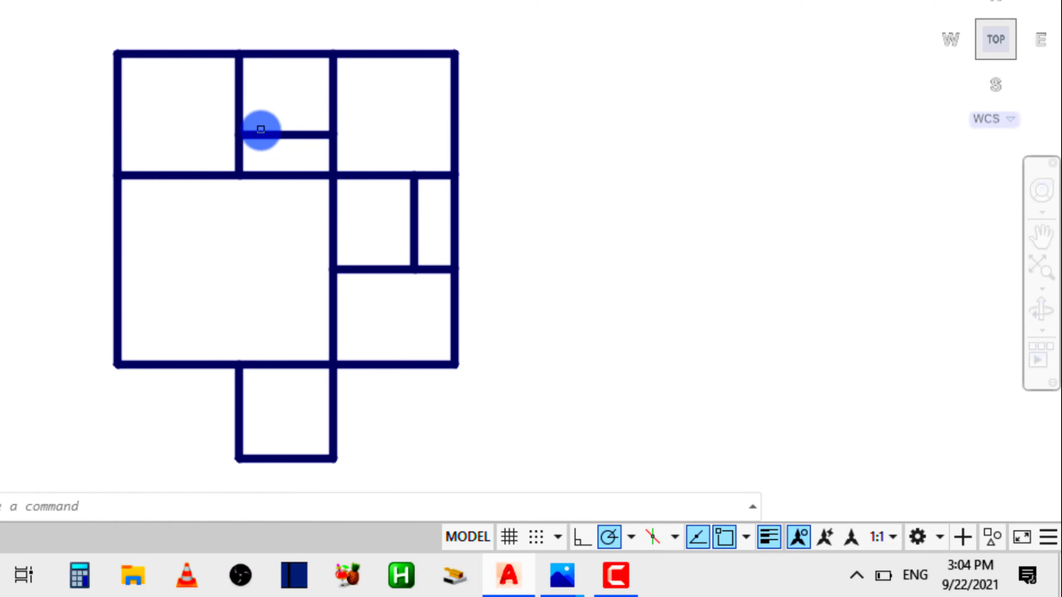
pyautogui.scroll(2, 261, 129)
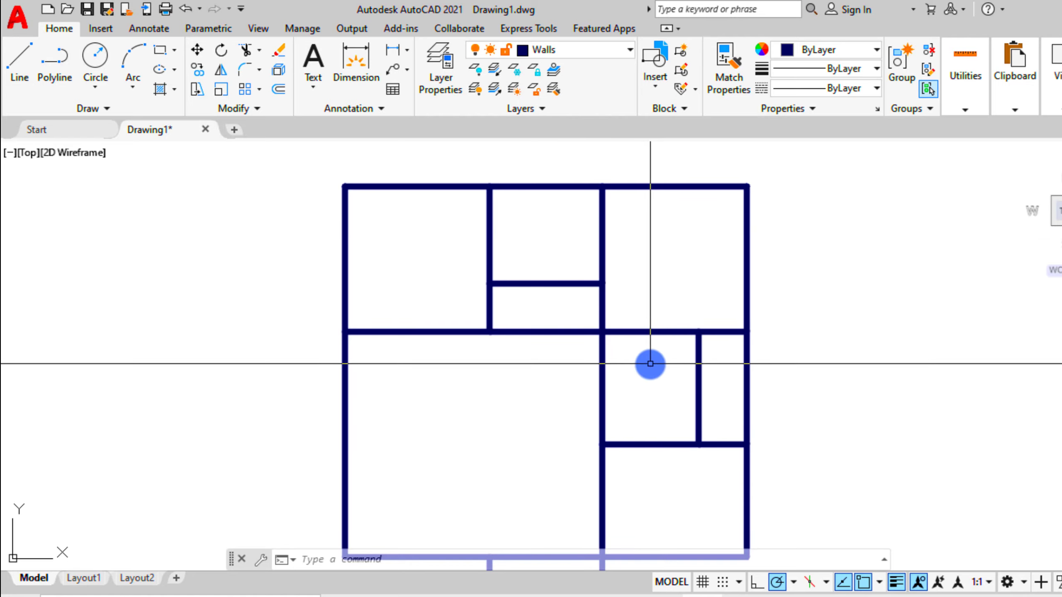
pyautogui.scroll(4, 605, 224)
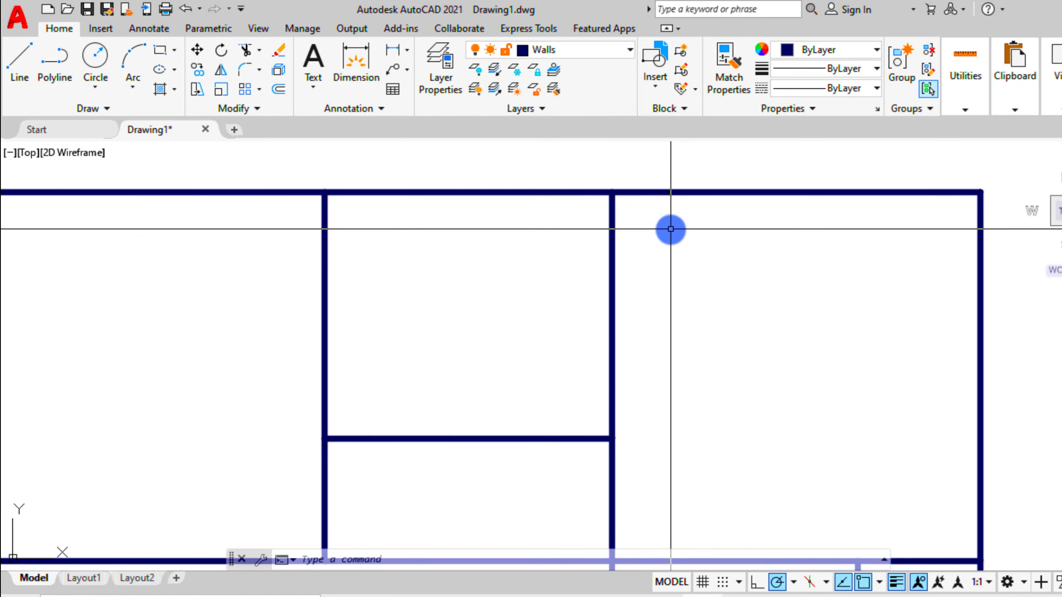
pyautogui.scroll(-2, 556, 190)
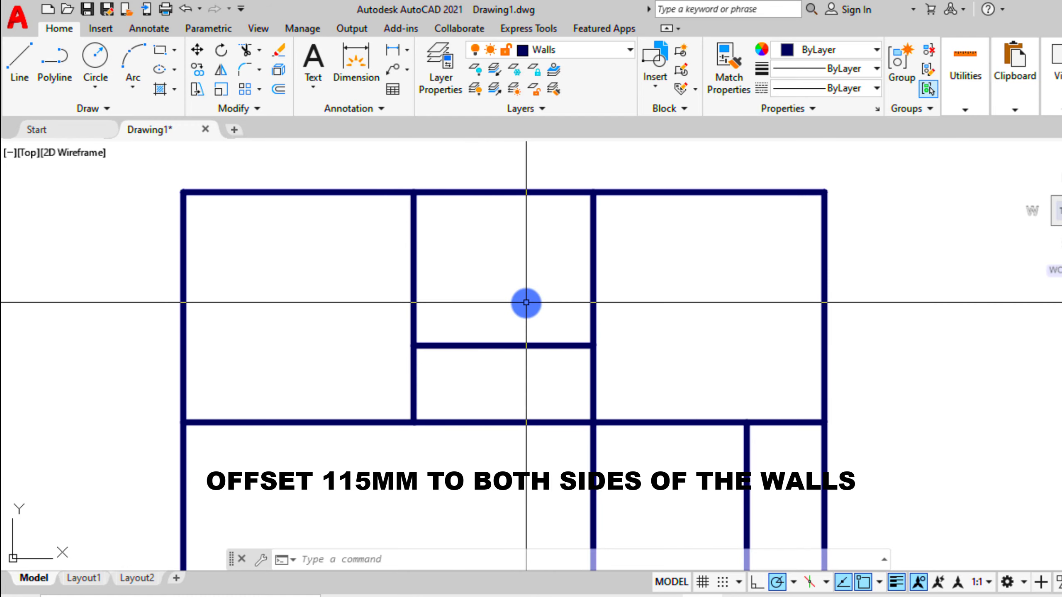
# Step: Offset the two interior vertical wall lines bounding the upper middle room 115 mm to both sides
pyautogui.click(279, 90)
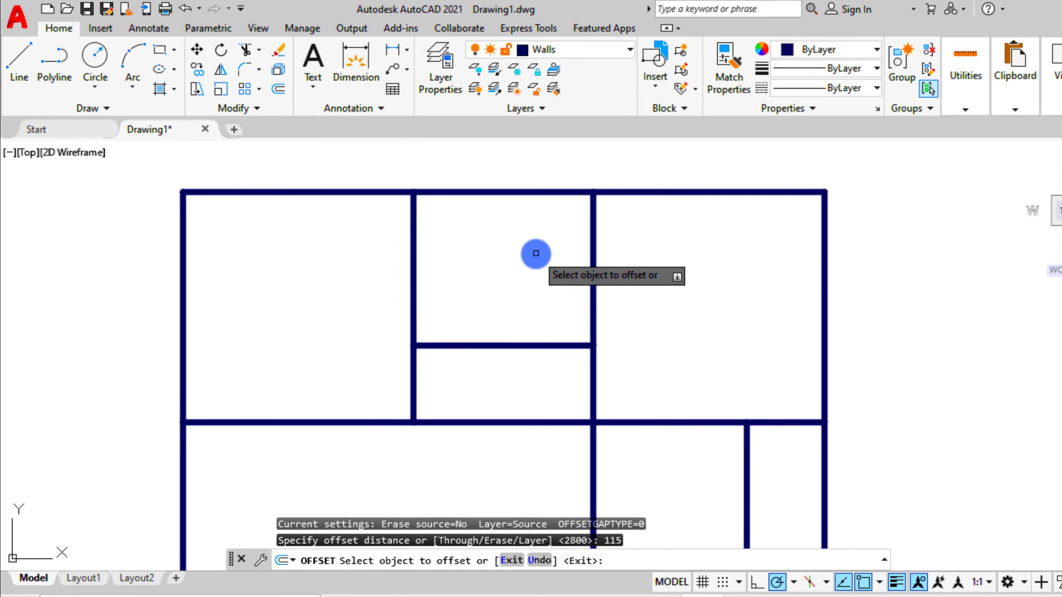
pyautogui.click(591, 239)
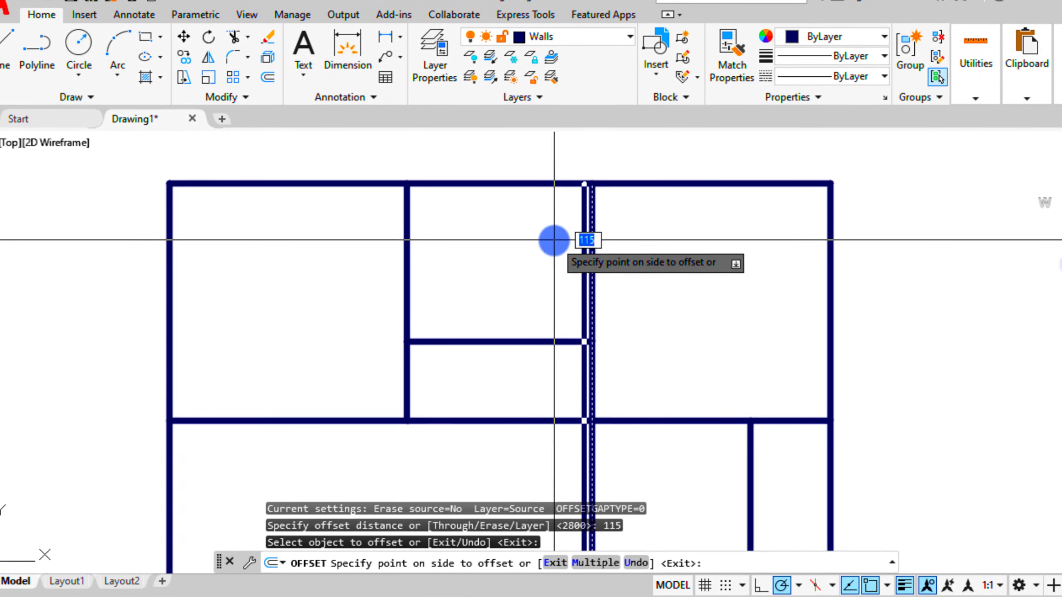
pyautogui.click(608, 279)
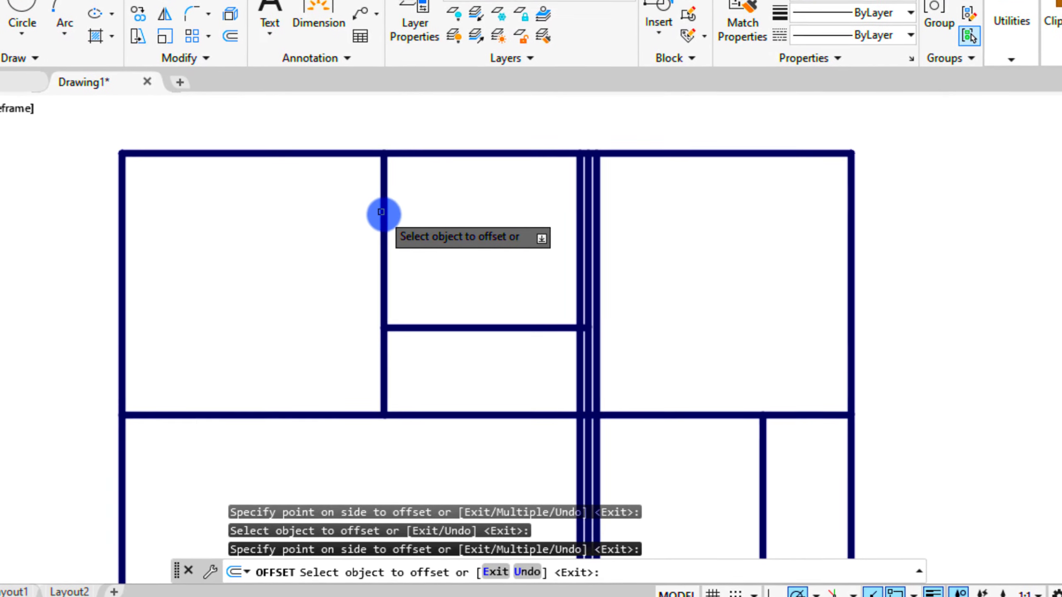
pyautogui.click(385, 216)
pyautogui.click(451, 242)
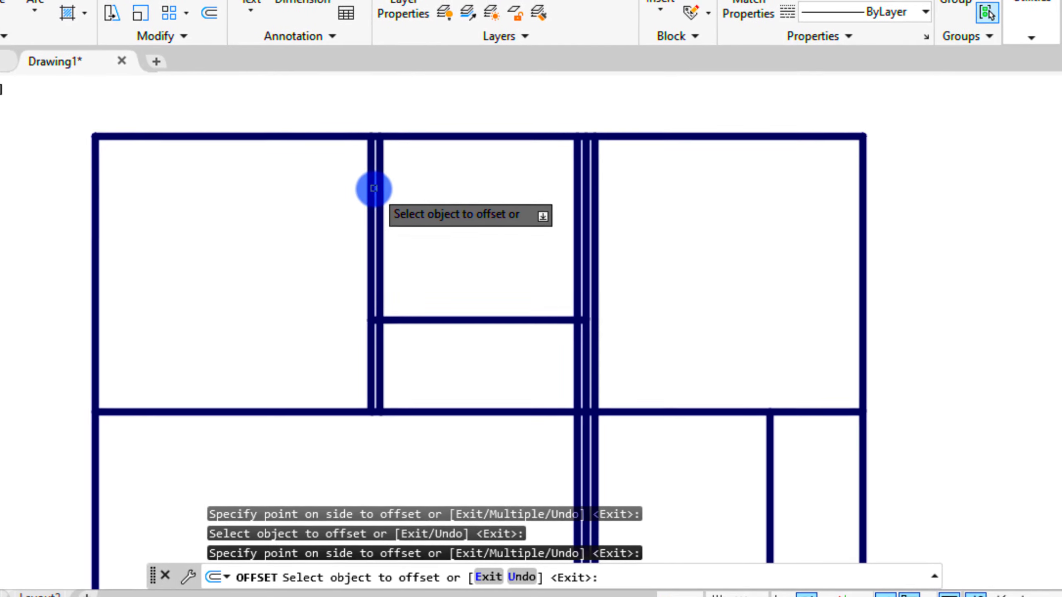
pyautogui.click(374, 190)
pyautogui.click(283, 201)
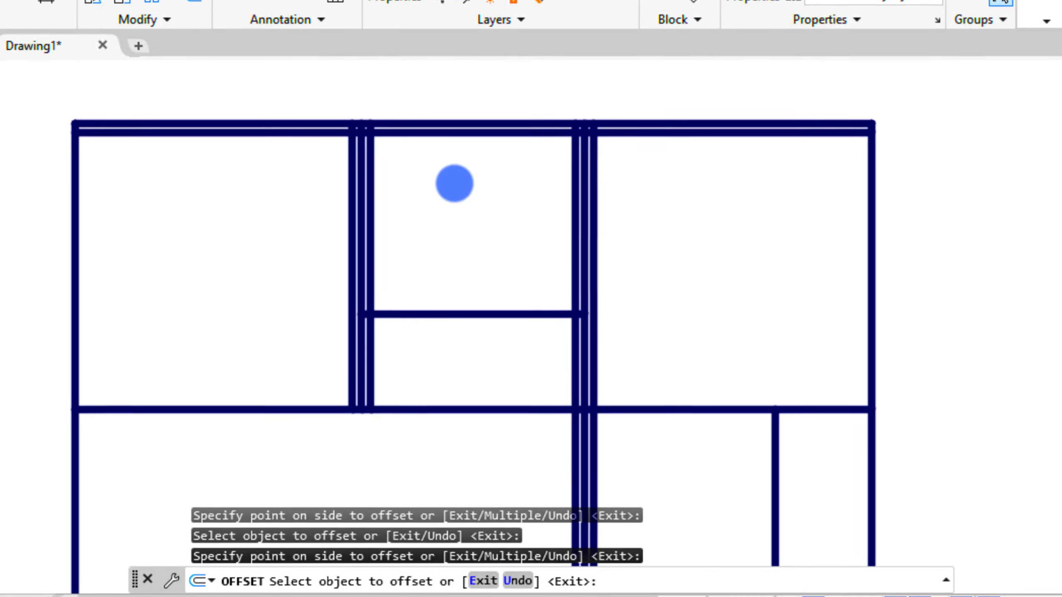
# Step: Offset the top outer wall line and the short horizontal line in the upper middle area 115 mm to both sides
pyautogui.click(457, 123)
pyautogui.click(430, 90)
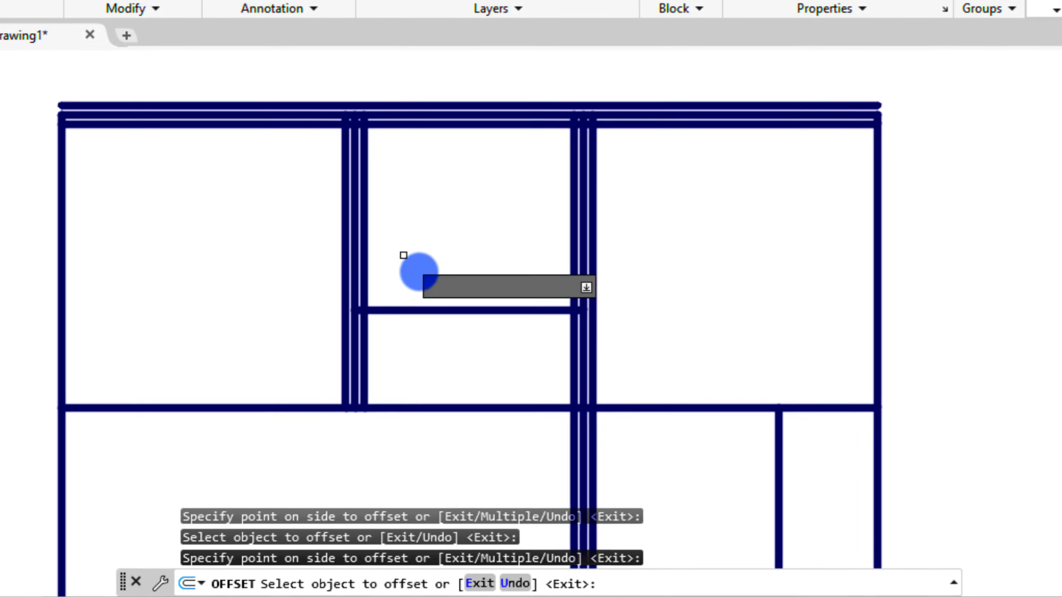
pyautogui.click(436, 310)
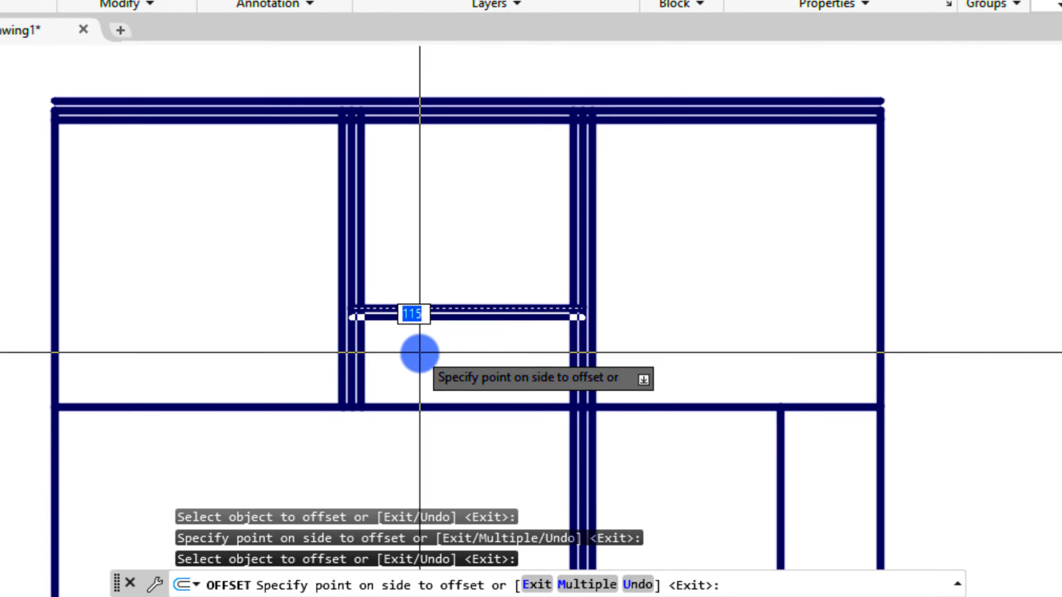
pyautogui.click(419, 352)
pyautogui.click(422, 301)
pyautogui.click(442, 239)
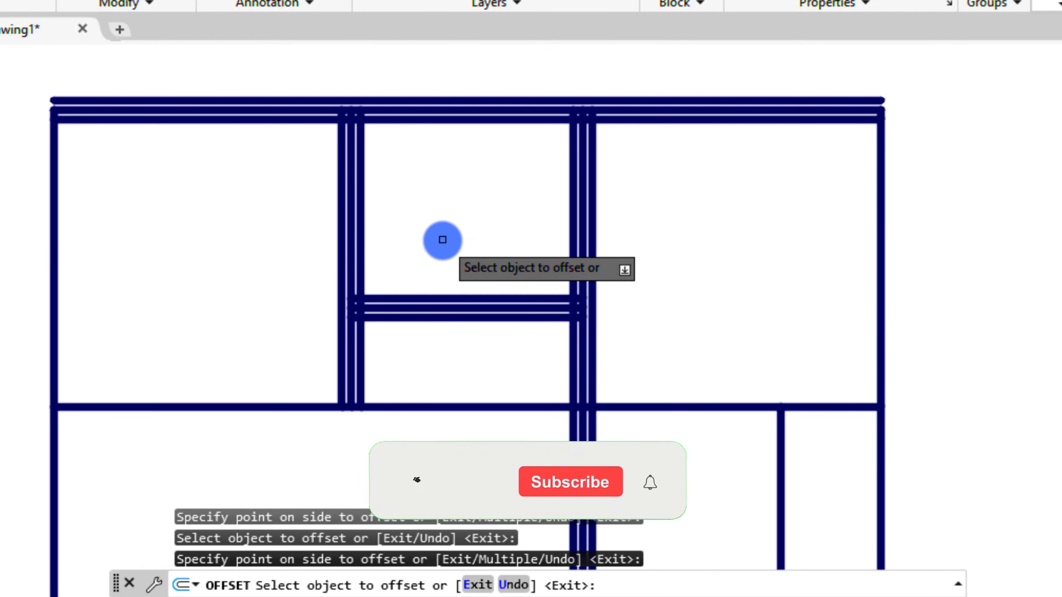
# Step: Offset the remaining outer and interior wall lines of the plan 115 mm to both sides
pyautogui.click(884, 205)
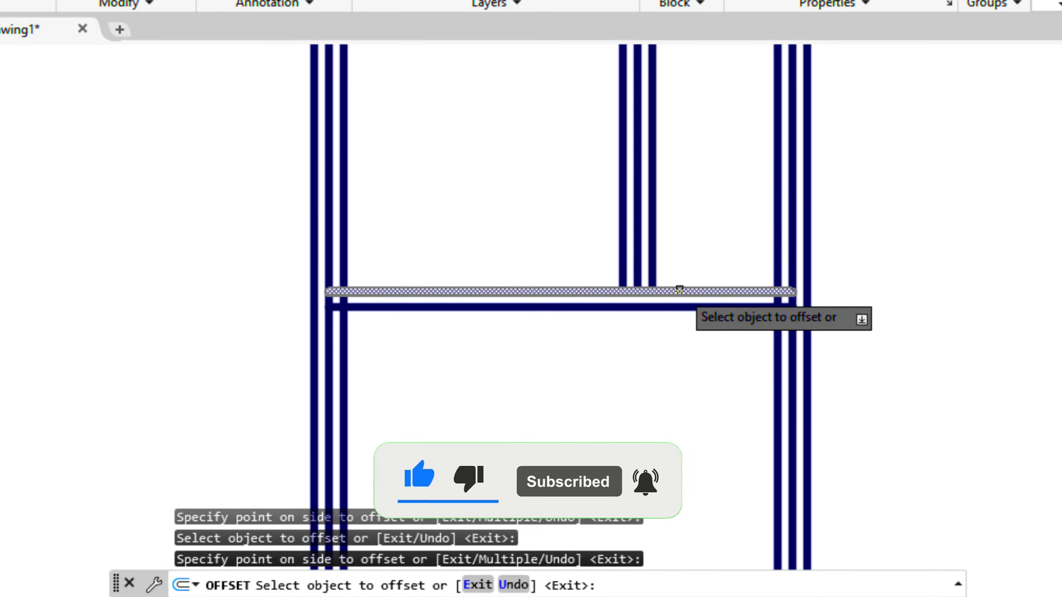
pyautogui.click(437, 292)
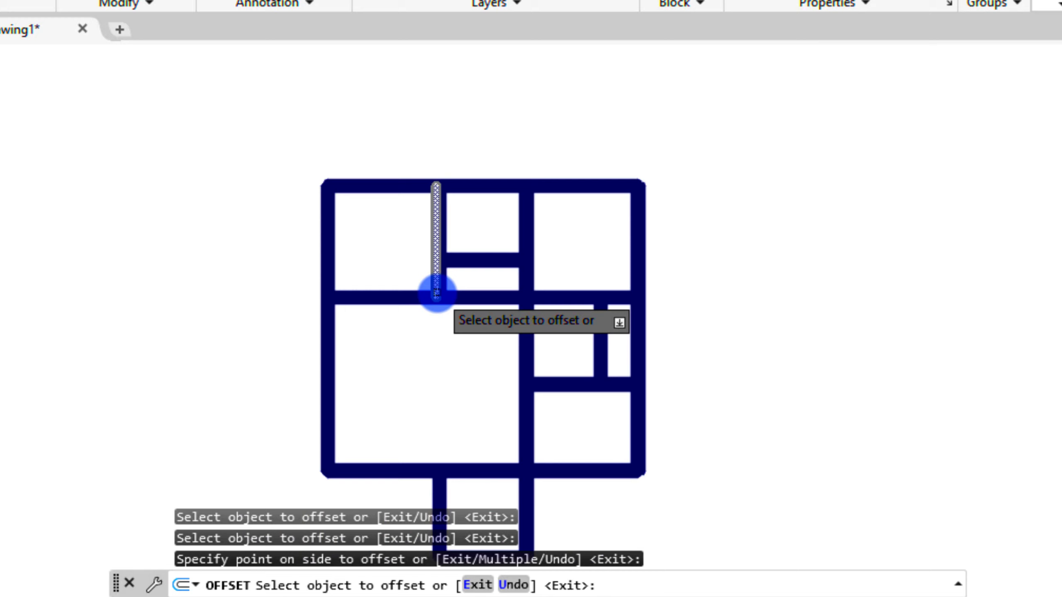
# Step: Inspect the offset lines at the interior wall junctions and end the Offset command
pyautogui.scroll(2, 449, 397)
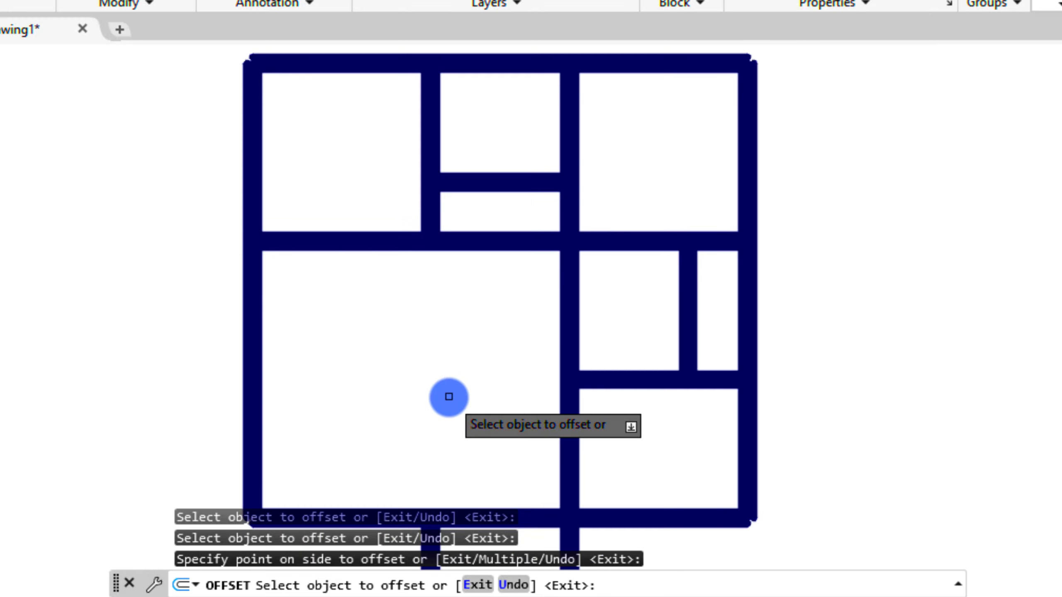
pyautogui.scroll(-2, 447, 331)
pyautogui.scroll(2, 446, 358)
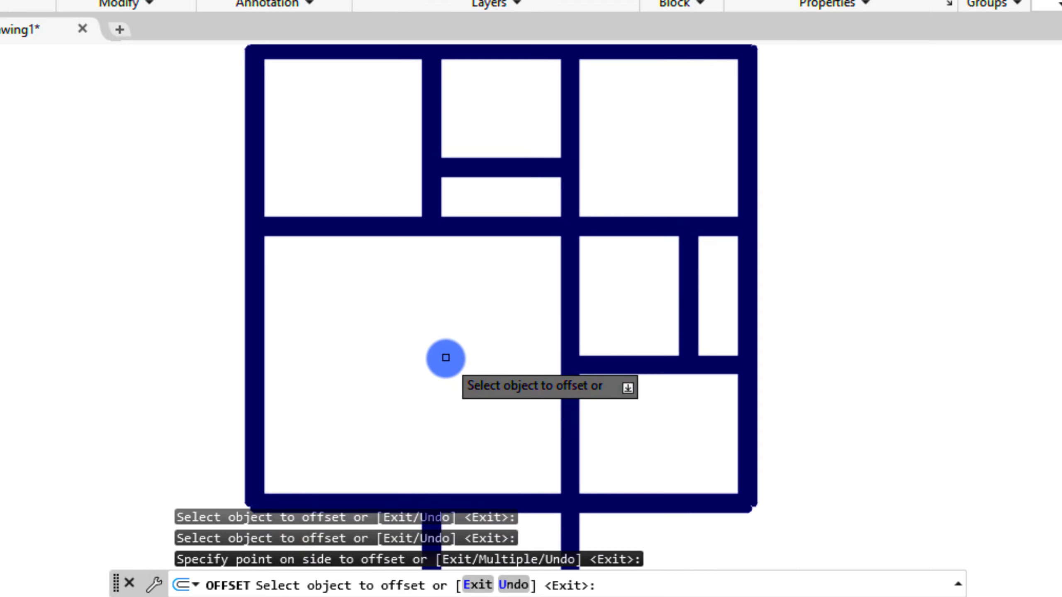
pyautogui.scroll(3, 445, 358)
pyautogui.scroll(-1, 441, 270)
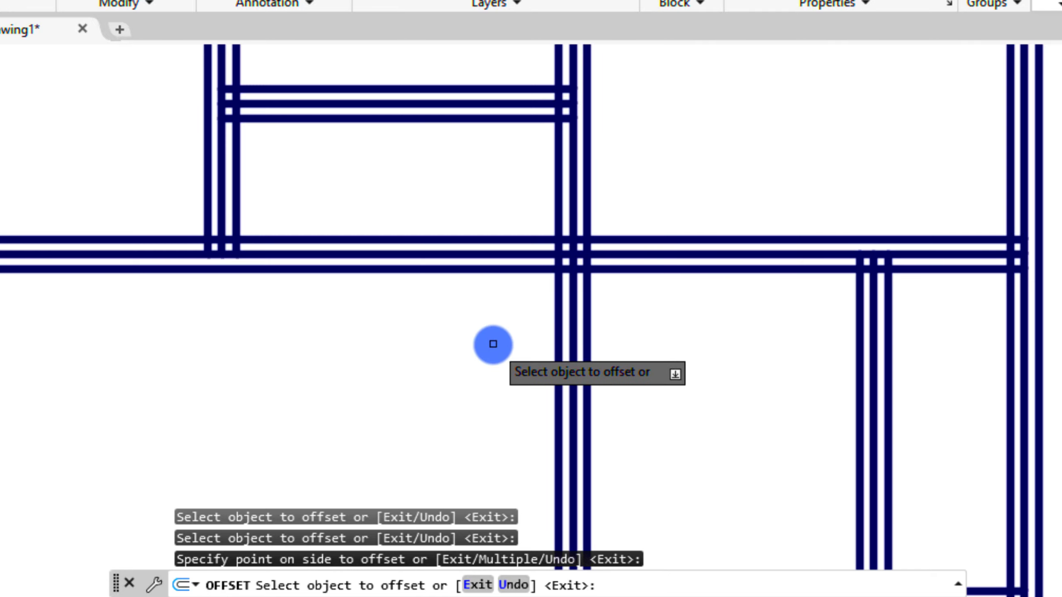
pyautogui.press('Escape')
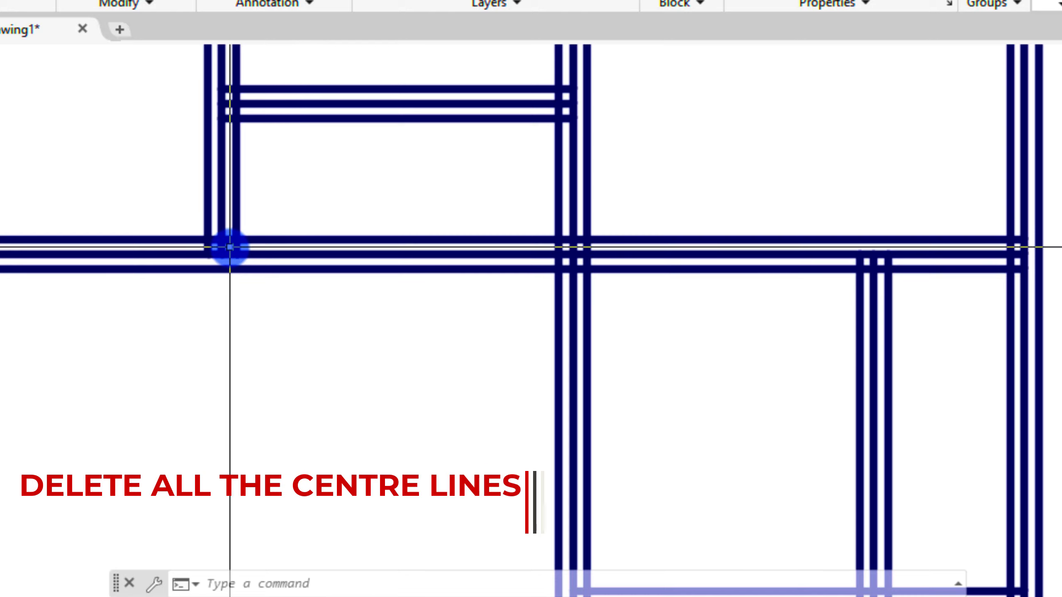
# Step: Delete the centrelines of the upper left interior vertical wall and the long horizontal wall it meets
pyautogui.scroll(4, 230, 249)
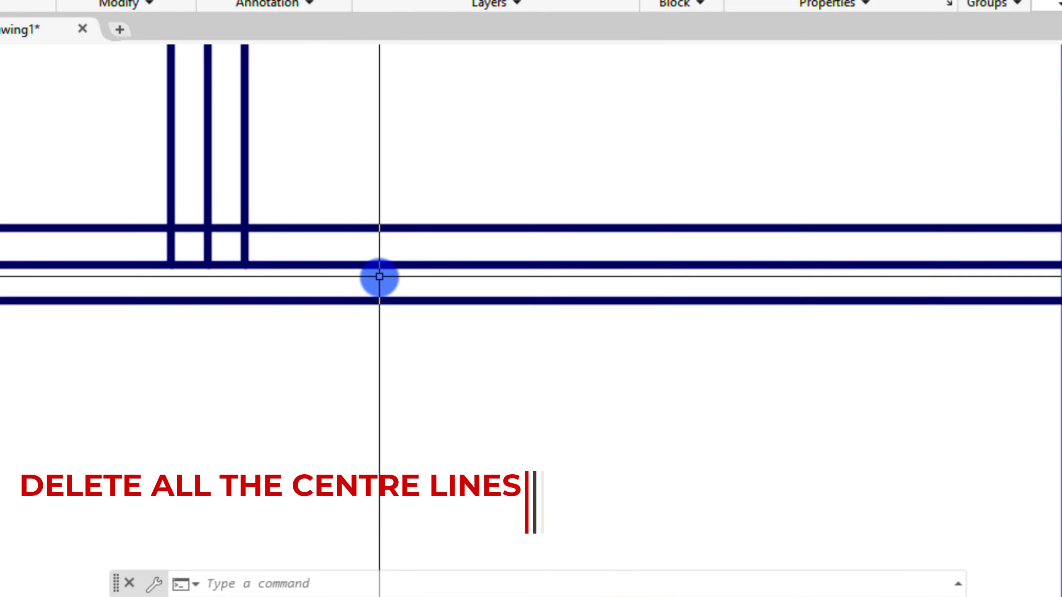
pyautogui.scroll(-2, 308, 276)
pyautogui.scroll(-5, 307, 276)
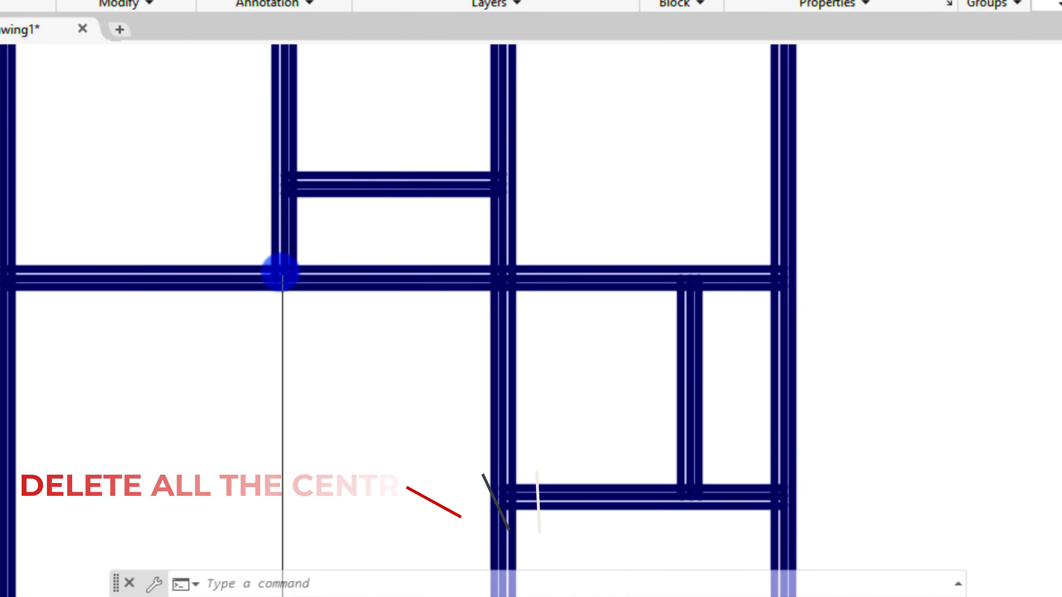
pyautogui.scroll(10, 279, 273)
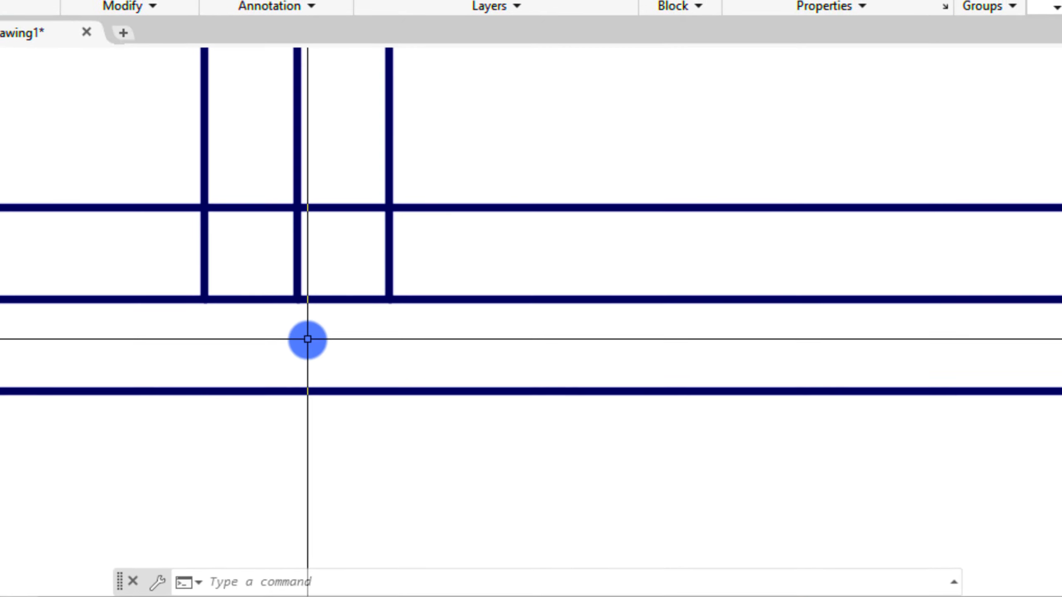
pyautogui.scroll(-2, 326, 310)
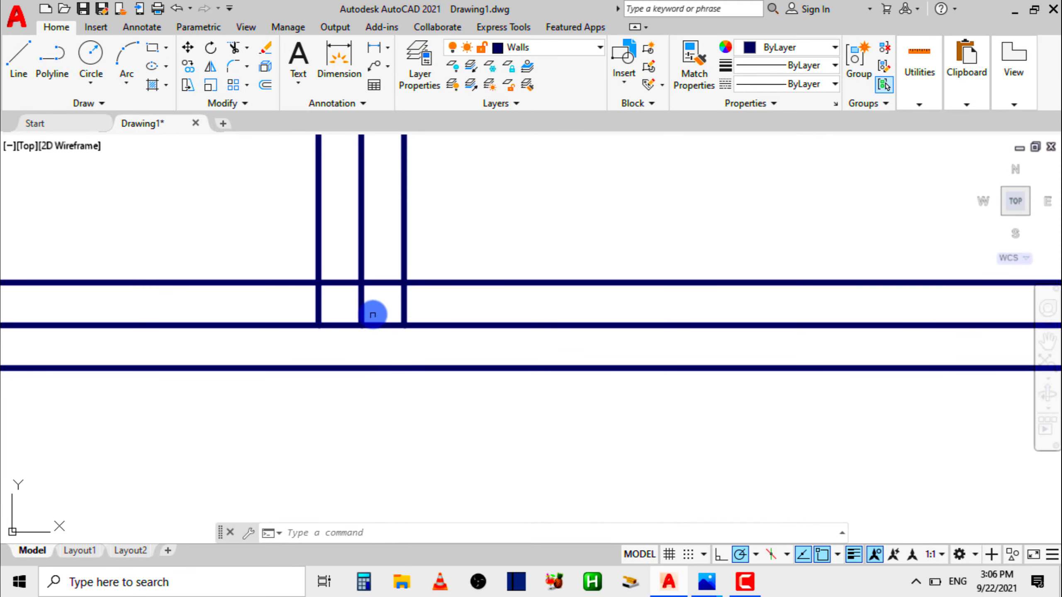
pyautogui.click(357, 299)
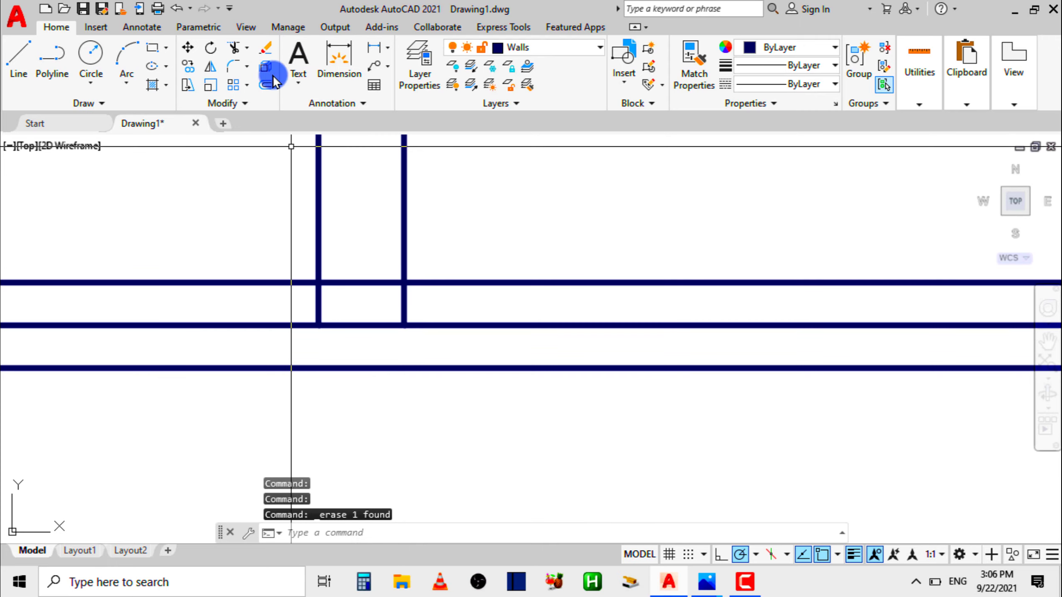
pyautogui.click(439, 337)
pyautogui.click(450, 310)
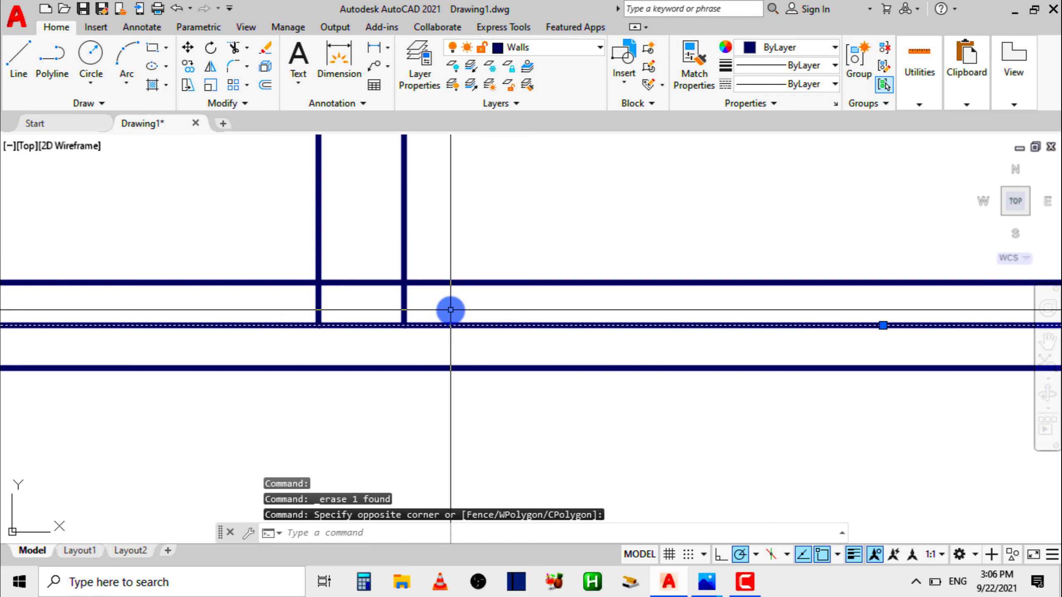
pyautogui.press('Delete')
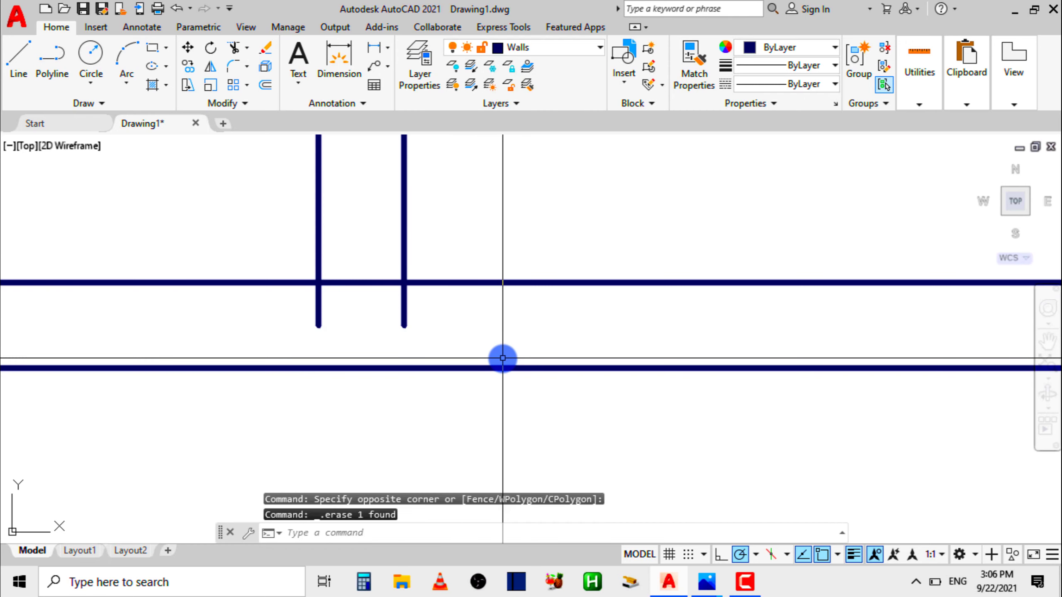
# Step: Delete the centreline of the plan's left outer wall
pyautogui.scroll(-5, 452, 359)
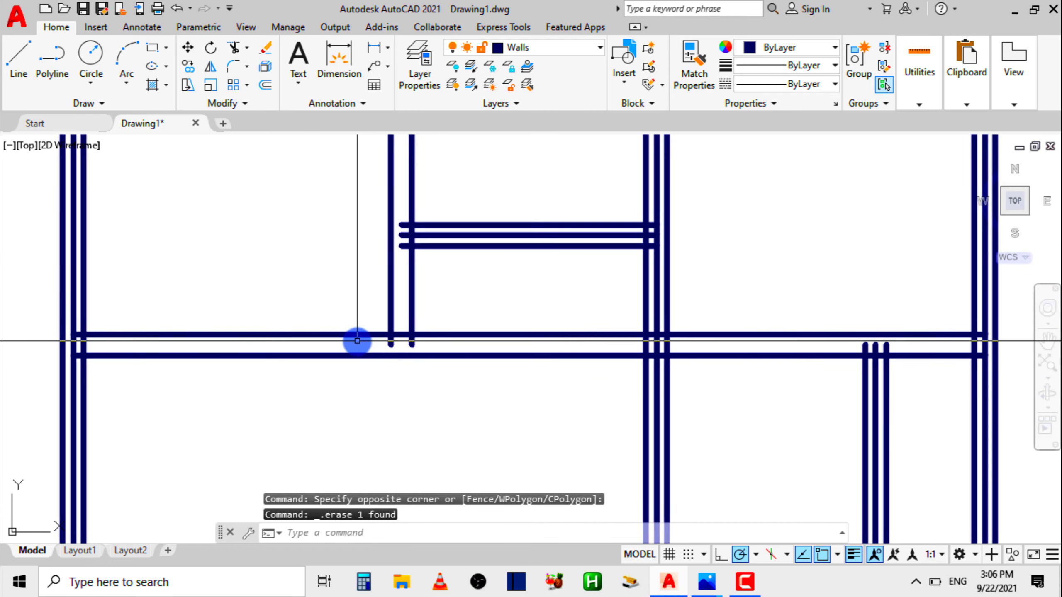
pyautogui.scroll(5, 84, 339)
pyautogui.scroll(2, 84, 339)
pyautogui.click(118, 348)
pyautogui.click(51, 314)
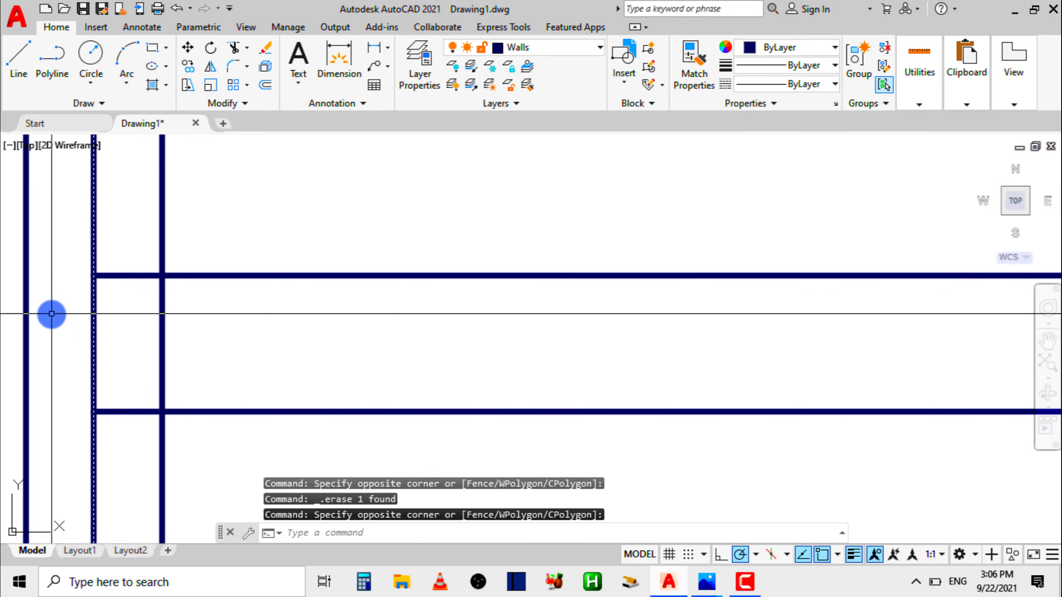
pyautogui.press('Delete')
# Step: Delete the centrelines of the top and right outer walls and of the short vertical wall between the small right-hand rooms
pyautogui.scroll(-5, 166, 380)
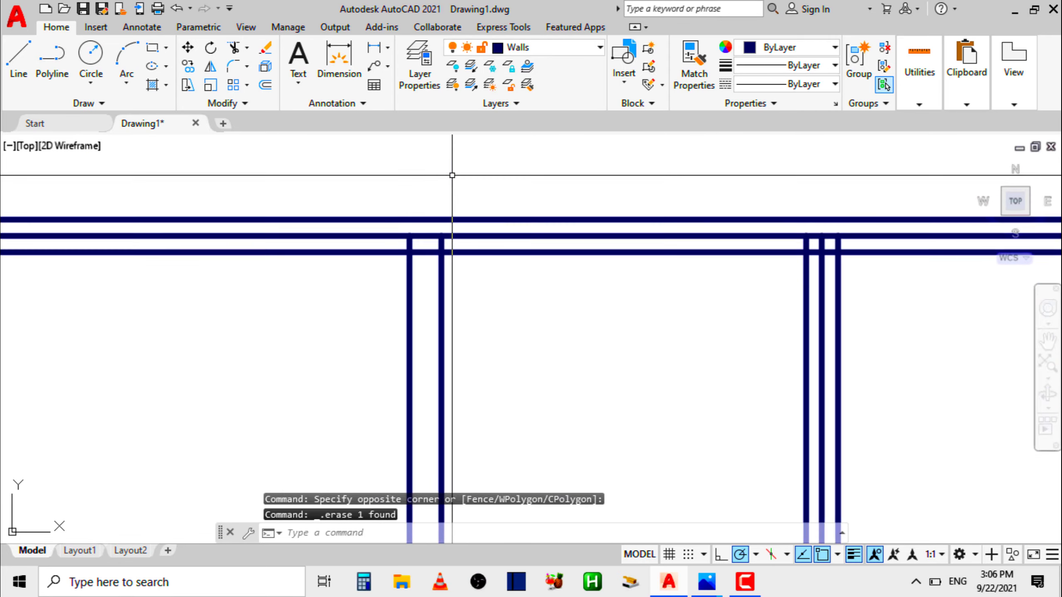
pyautogui.scroll(5, 520, 387)
pyautogui.click(519, 387)
pyautogui.press('Delete')
pyautogui.press('Delete')
pyautogui.click(362, 345)
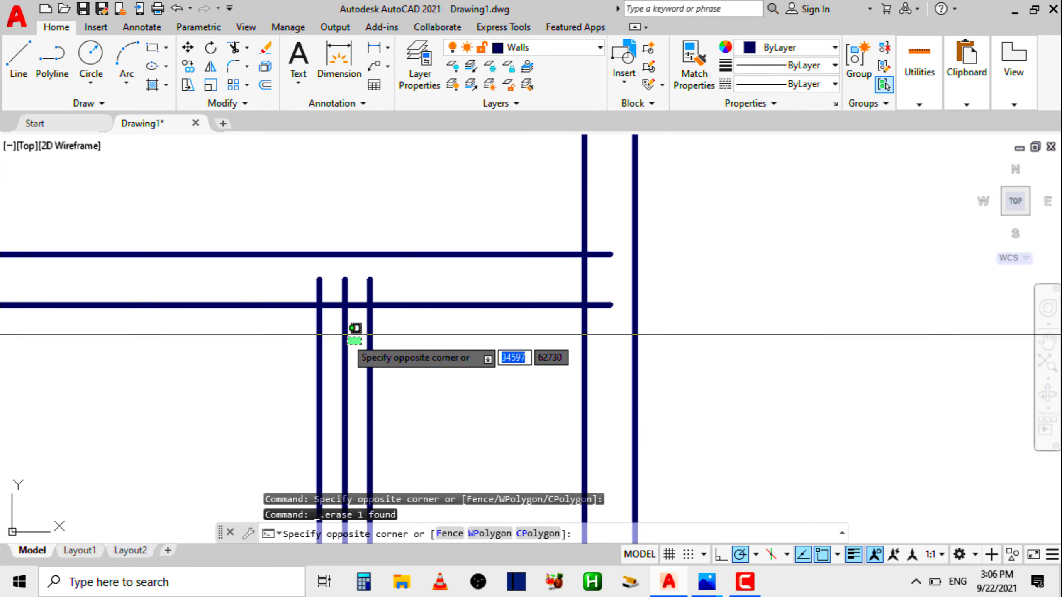
pyautogui.click(331, 324)
pyautogui.press('Delete')
# Step: Delete the remaining wall centrelines, including those of the room projecting below the plan
pyautogui.scroll(-5, 423, 437)
pyautogui.scroll(-5, 424, 437)
pyautogui.scroll(6, 492, 237)
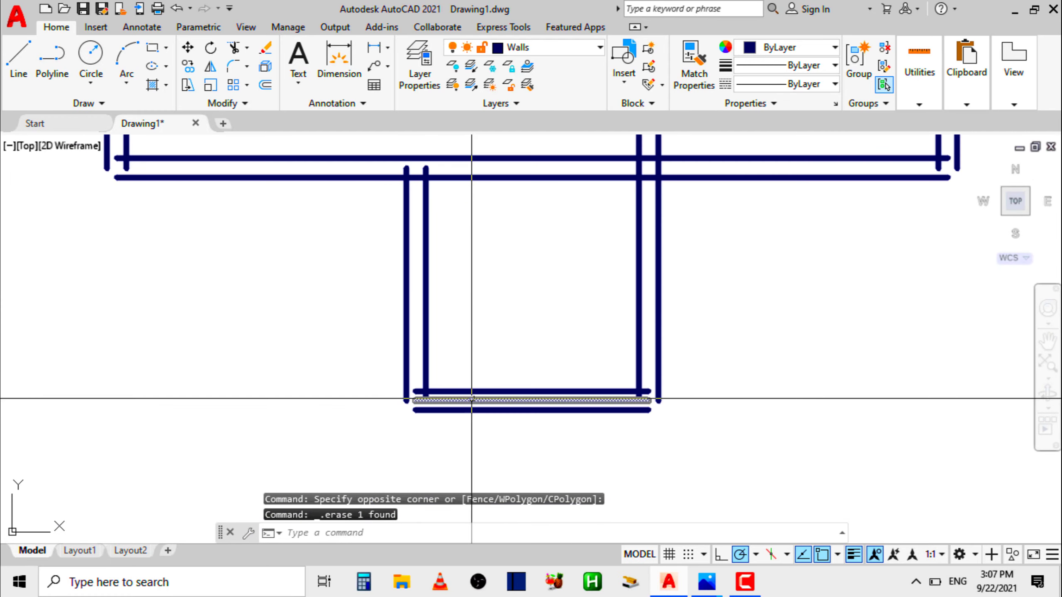
pyautogui.scroll(-5, 491, 237)
pyautogui.scroll(6, 475, 211)
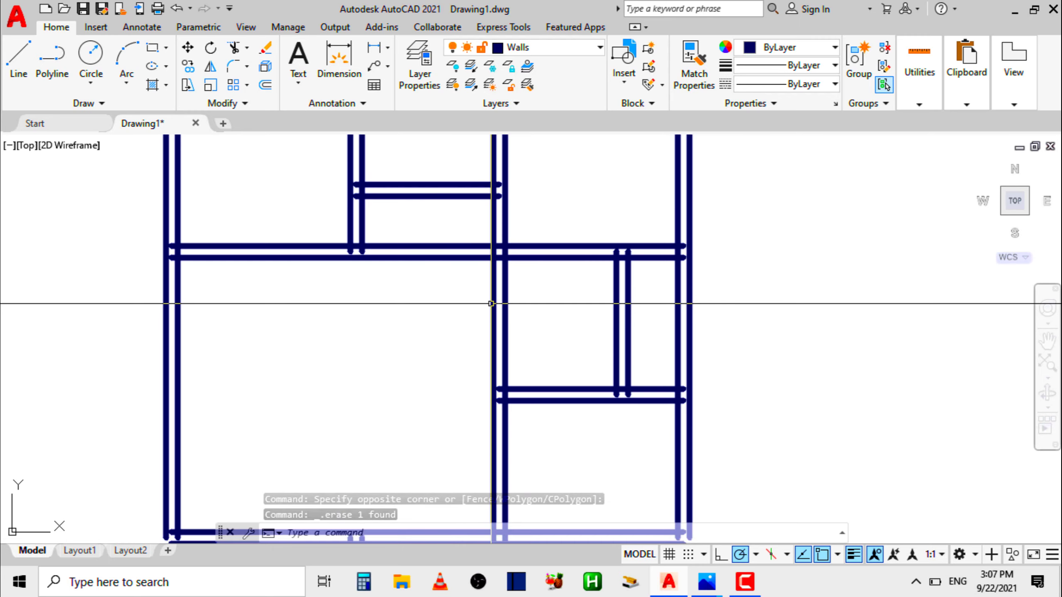
pyautogui.scroll(-5, 491, 304)
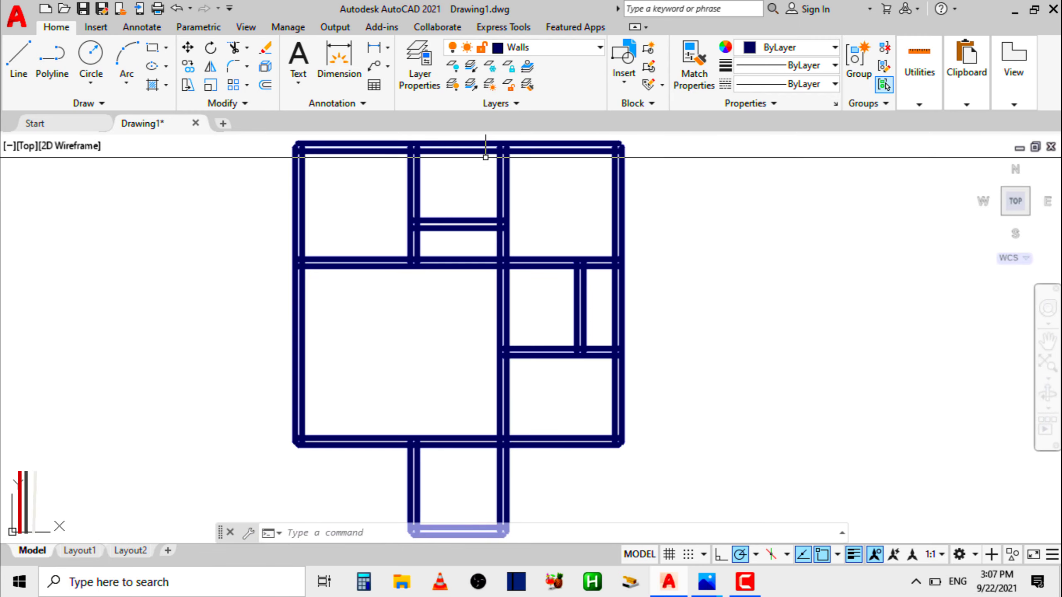
# Step: Examine the overlapping line ends where the short horizontal wall meets the middle vertical wall
pyautogui.scroll(6, 486, 218)
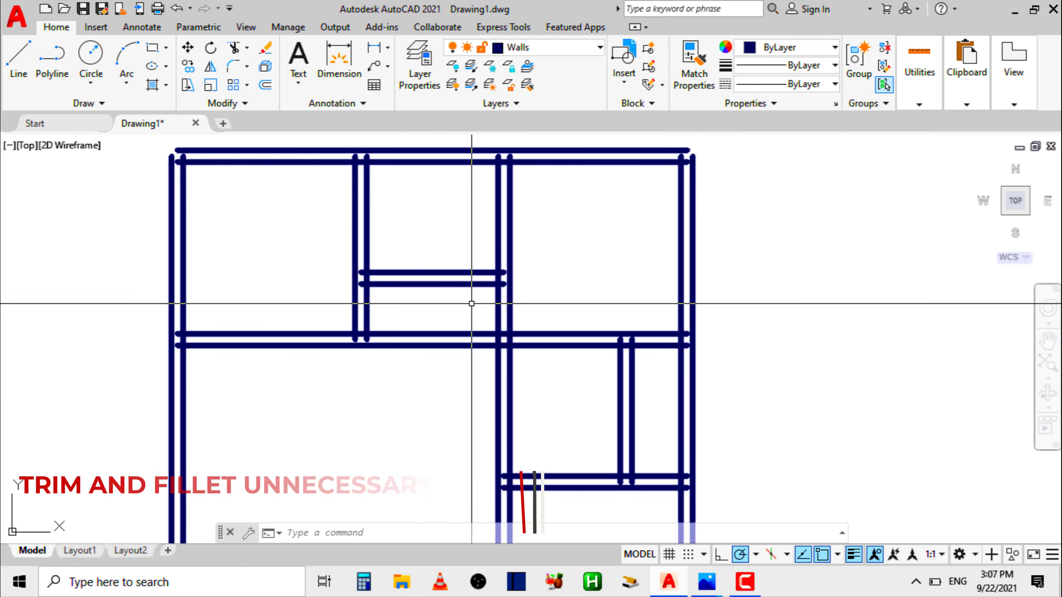
pyautogui.scroll(5, 504, 288)
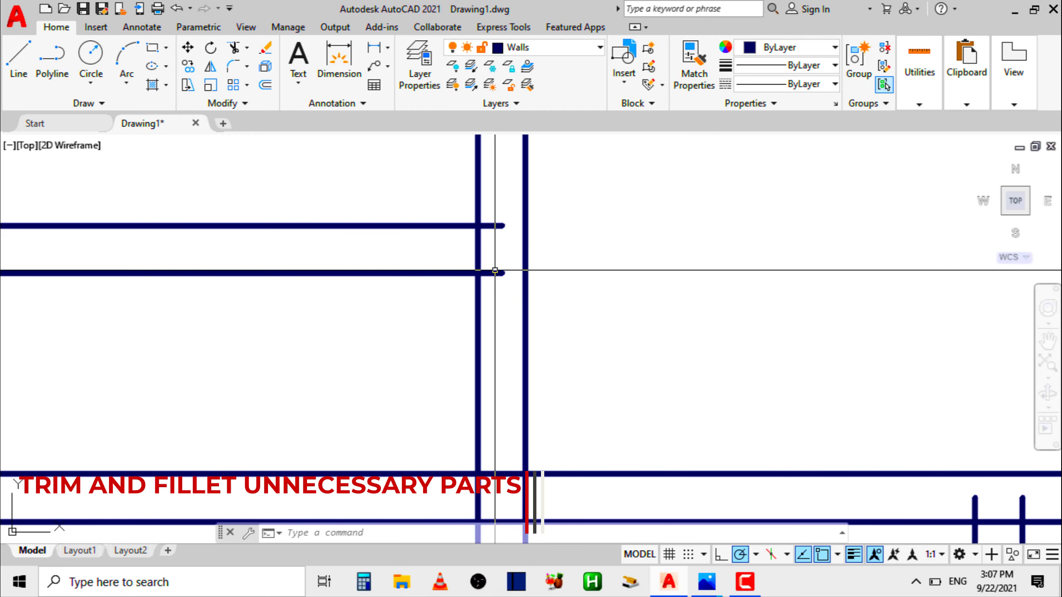
pyautogui.scroll(4, 487, 263)
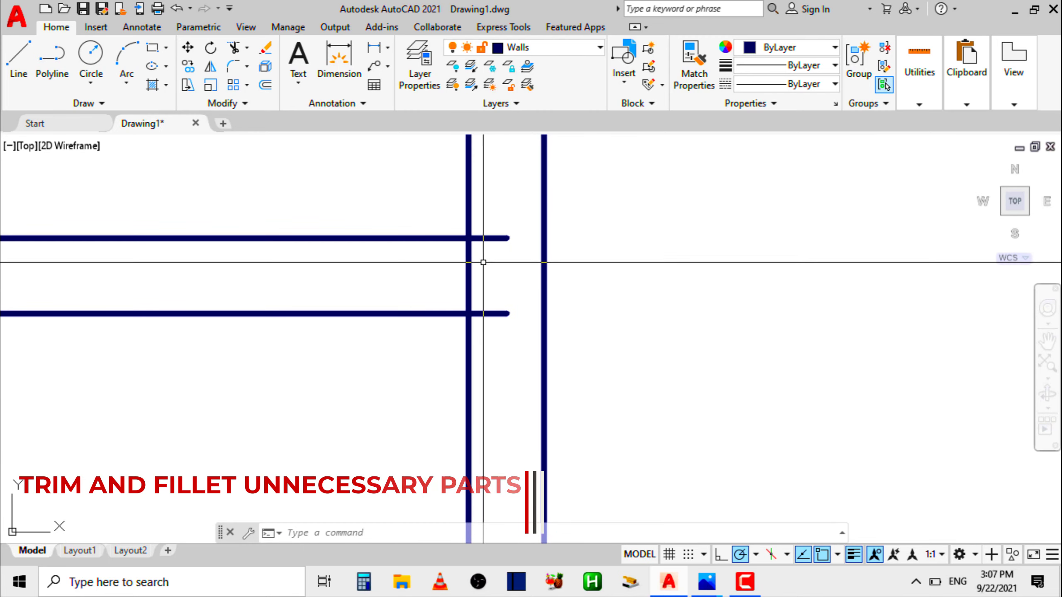
pyautogui.scroll(-2, 485, 278)
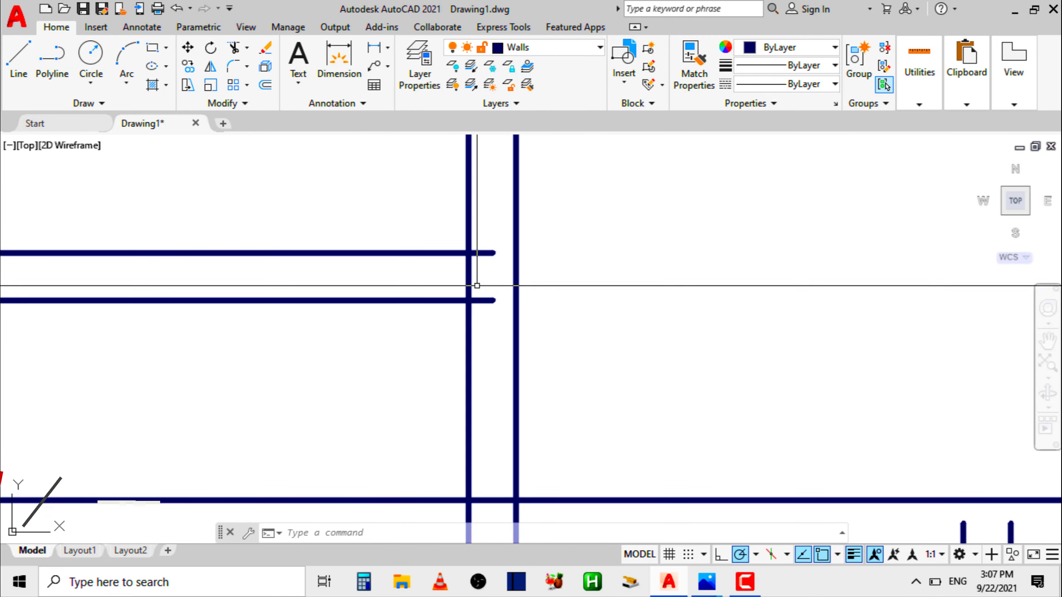
pyautogui.scroll(-3, 478, 294)
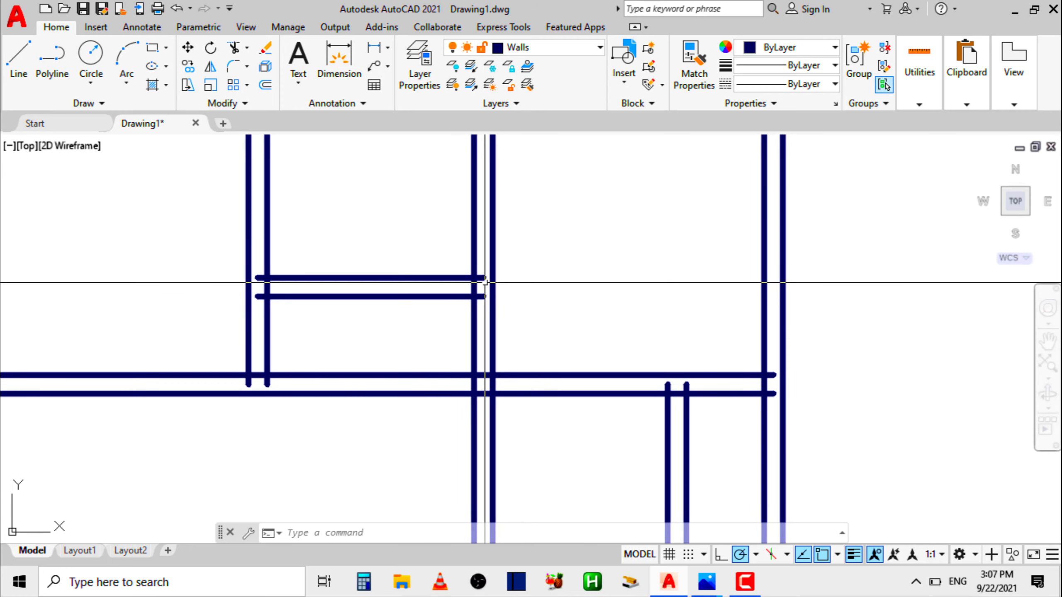
pyautogui.scroll(4, 486, 278)
pyautogui.scroll(-4, 485, 281)
pyautogui.scroll(4, 485, 284)
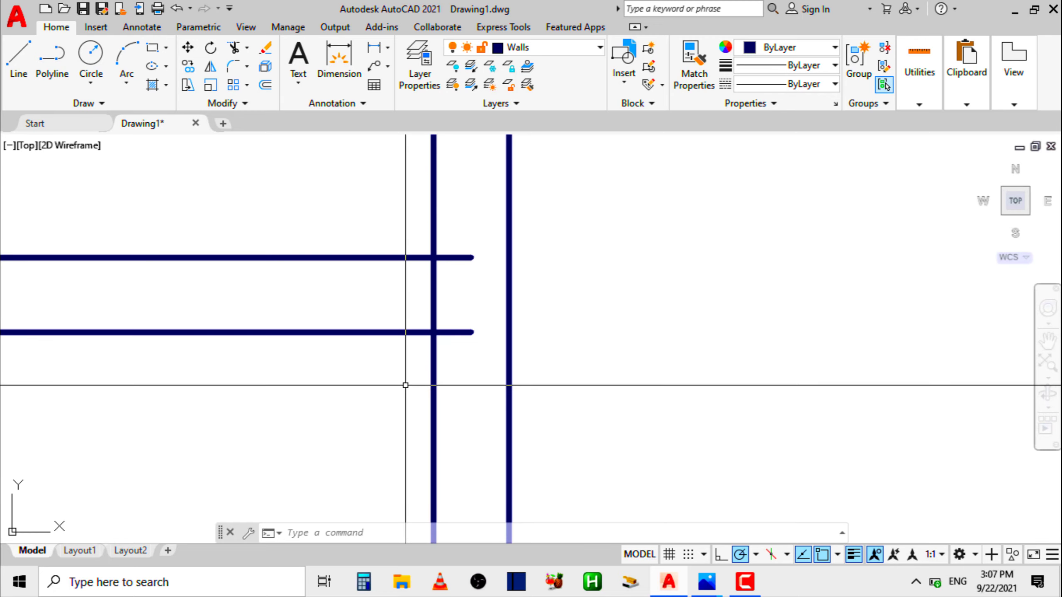
pyautogui.scroll(-3, 410, 359)
pyautogui.scroll(-1, 434, 316)
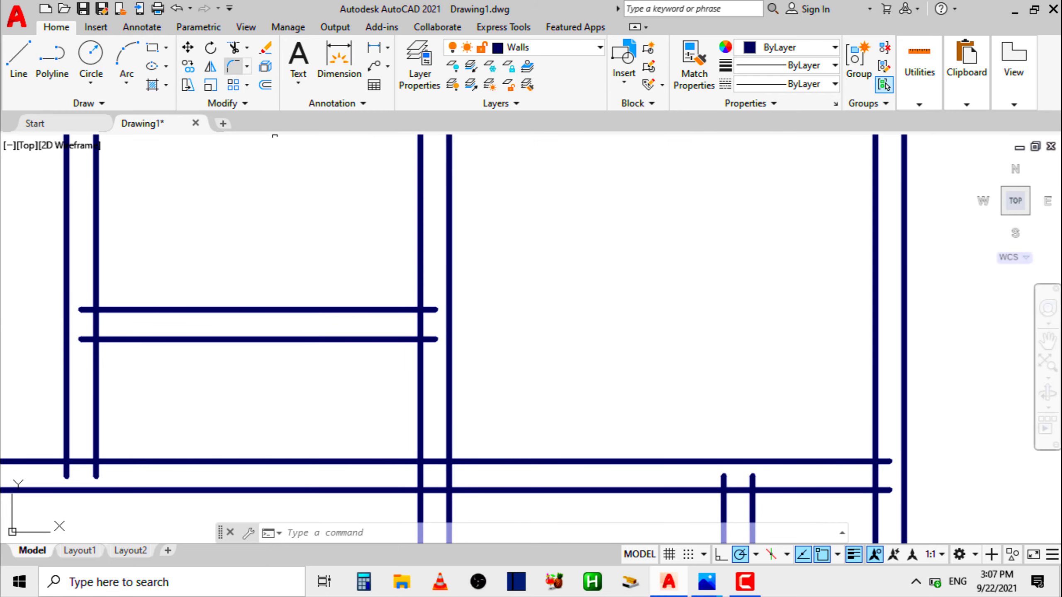
pyautogui.scroll(2, 407, 342)
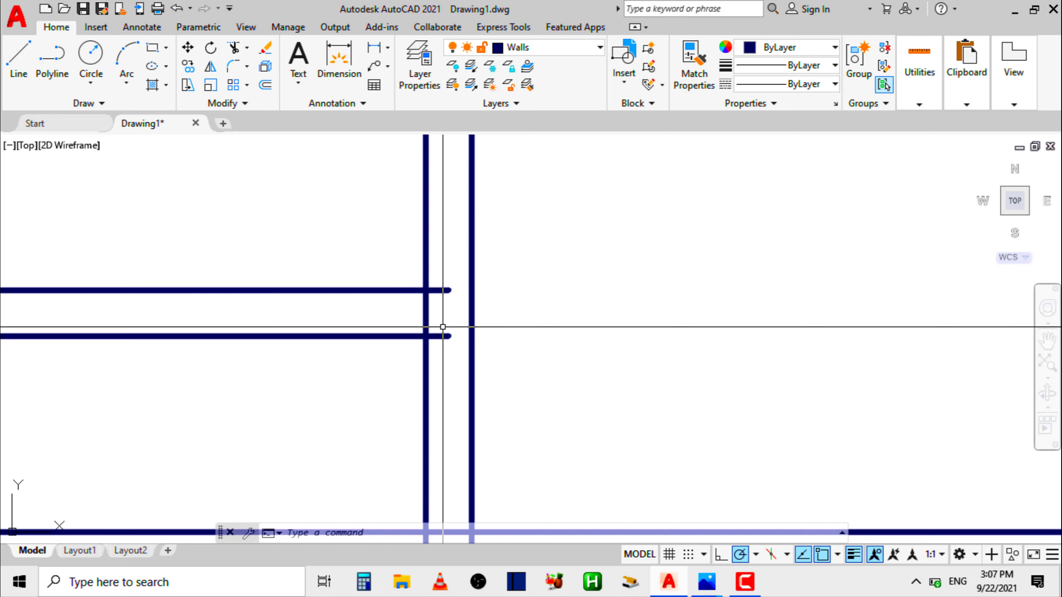
pyautogui.scroll(-2, 431, 326)
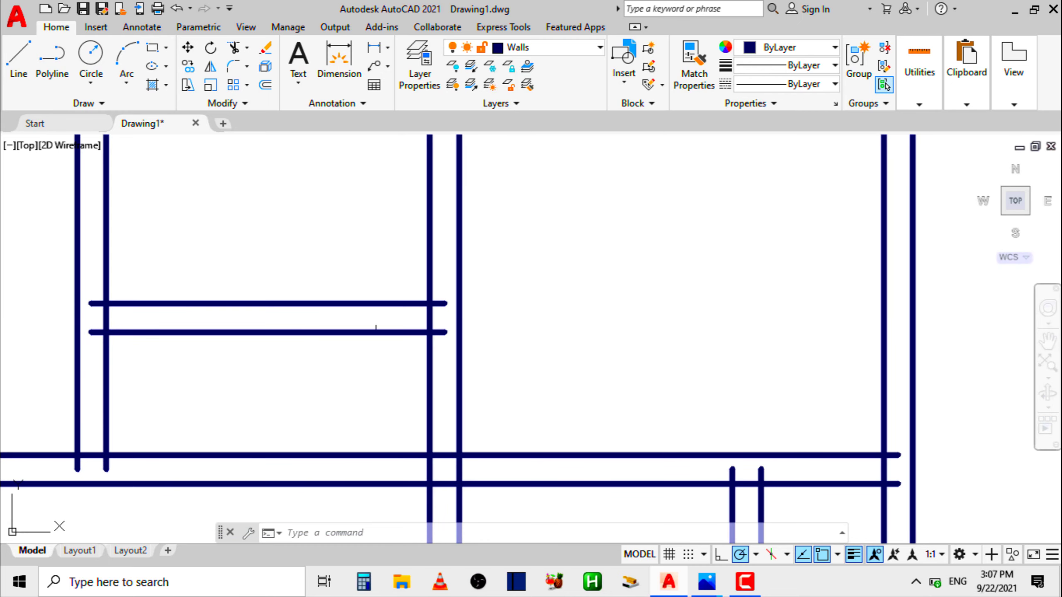
# Step: Trim the short horizontal wall's overhanging ends at the middle vertical wall and the vertical segment between its two lines
pyautogui.click(235, 49)
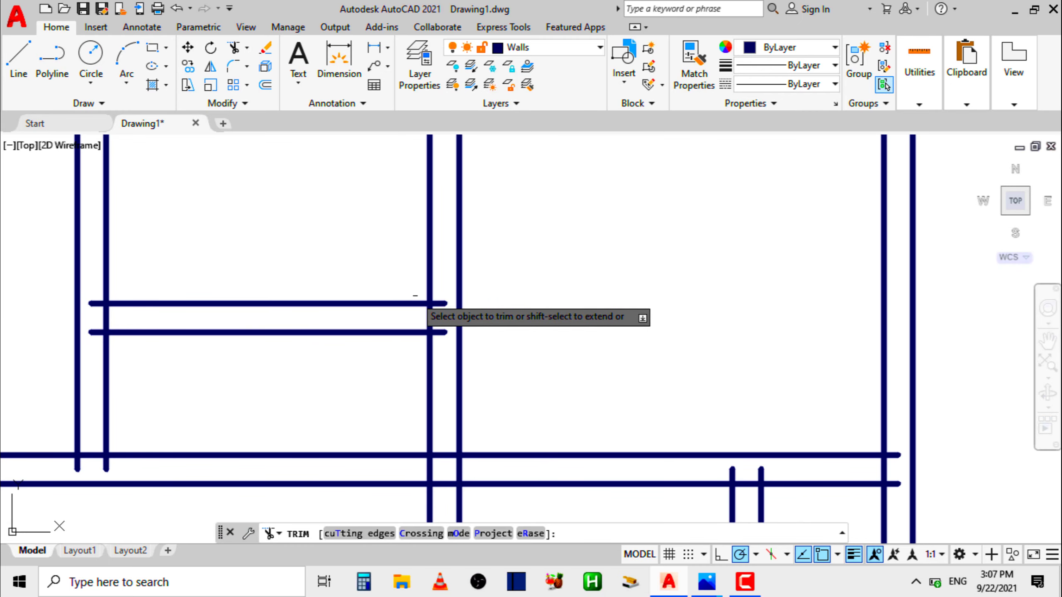
pyautogui.scroll(4, 434, 309)
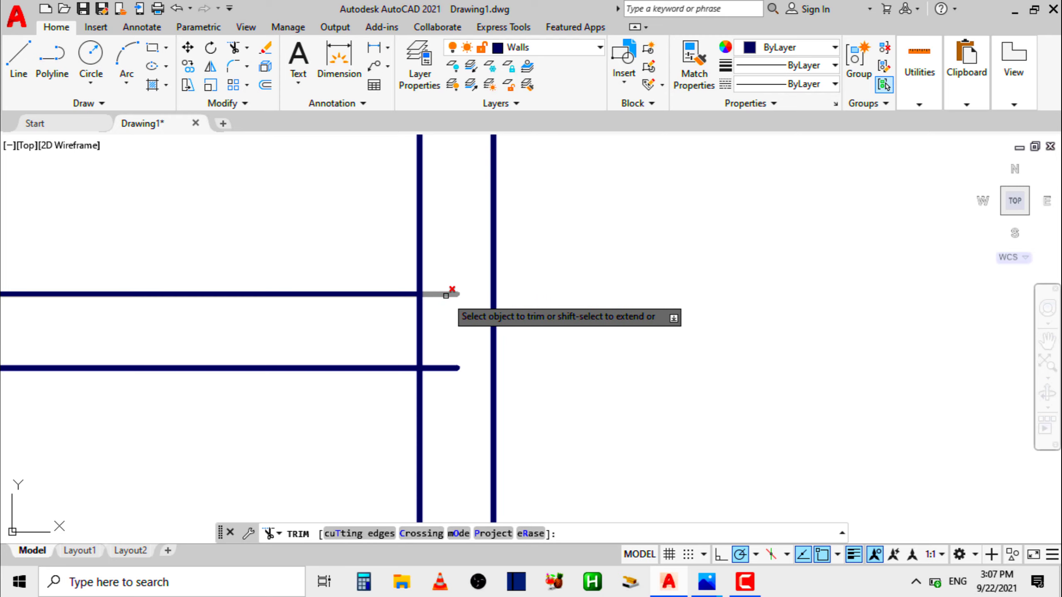
pyautogui.click(446, 296)
pyautogui.click(453, 376)
pyautogui.click(443, 368)
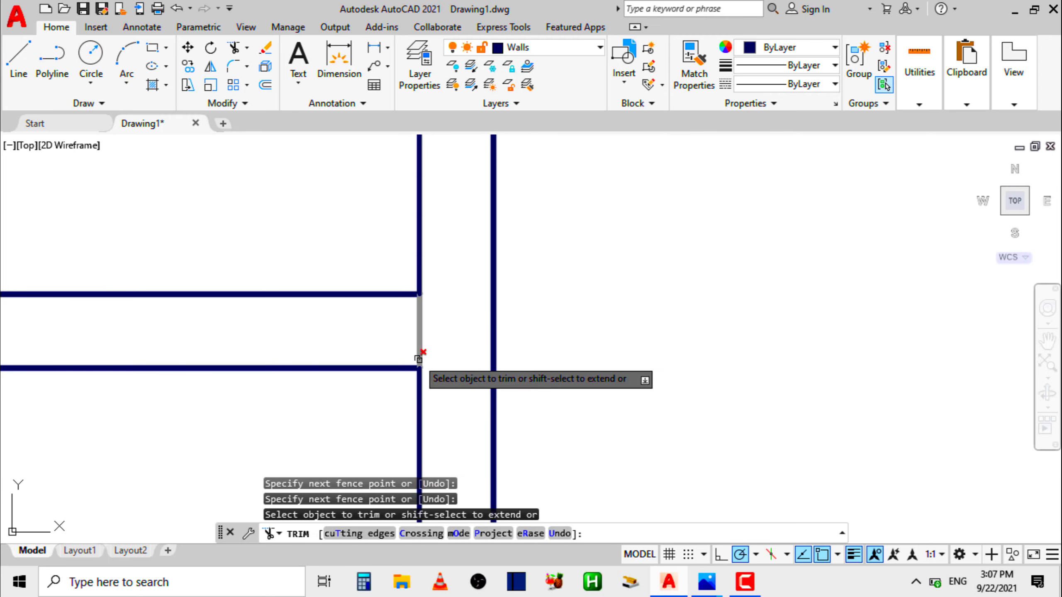
pyautogui.click(419, 359)
# Step: Trim the overlapping lines where the upper left interior vertical wall meets the long horizontal wall, opening the junction
pyautogui.scroll(-5, 419, 358)
pyautogui.scroll(5, 519, 356)
pyautogui.click(436, 321)
pyautogui.click(429, 379)
pyautogui.click(405, 283)
pyautogui.click(457, 362)
pyautogui.click(424, 333)
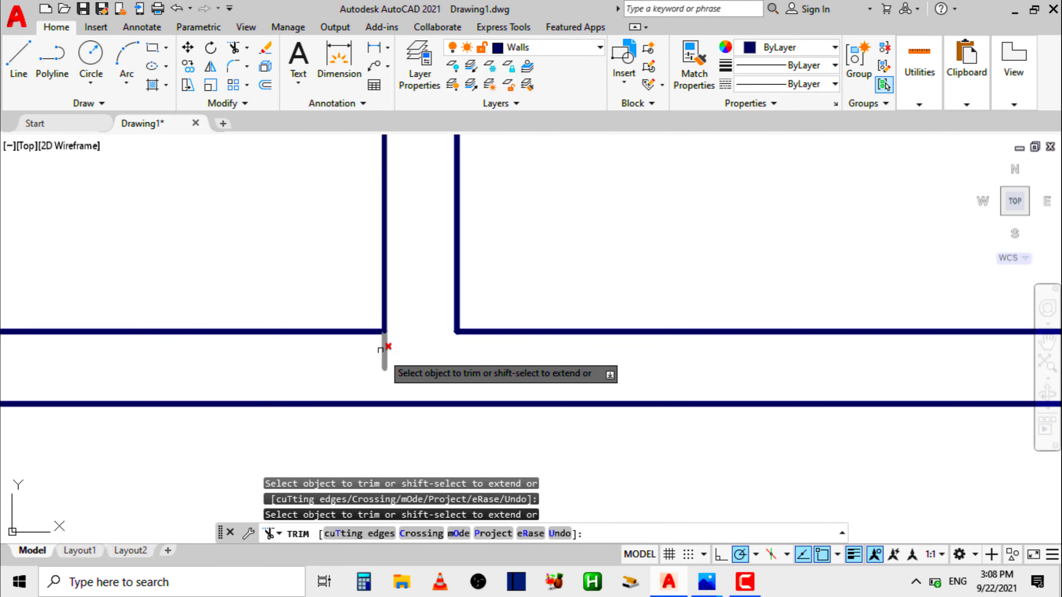
pyautogui.click(383, 351)
# Step: Trim the overlapping lines at the long horizontal wall's left end and at the inner upper left corner of the plan
pyautogui.scroll(-5, 383, 352)
pyautogui.scroll(6, 138, 347)
pyautogui.click(136, 378)
pyautogui.click(167, 317)
pyautogui.scroll(-6, 166, 317)
pyautogui.scroll(4, 140, 284)
pyautogui.click(152, 287)
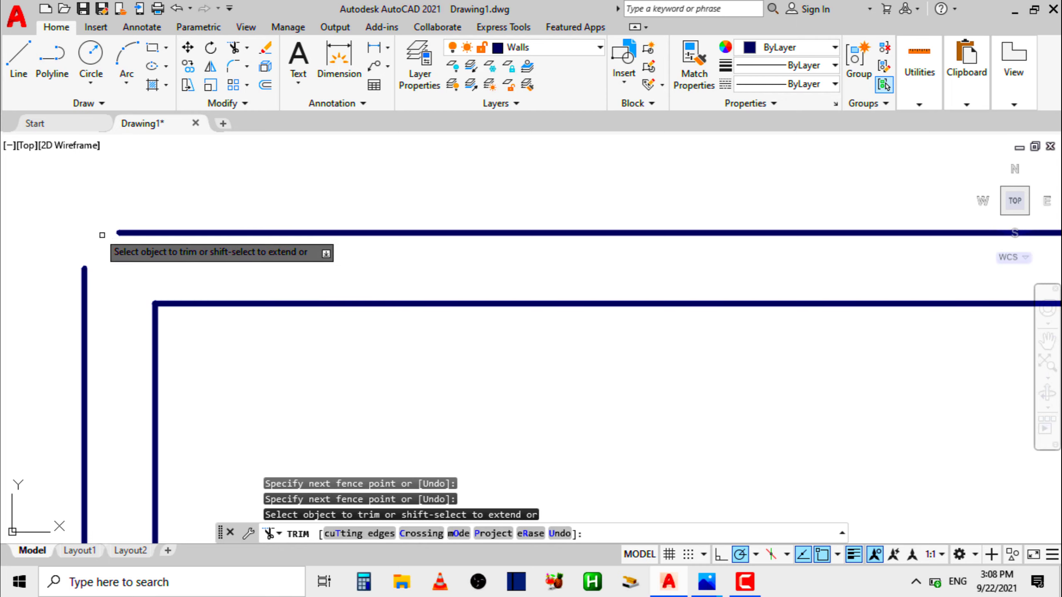
# Step: Trim the overlapping line ends at the remaining junctions and inner corners along the outer walls and around the right-hand rooms
pyautogui.scroll(-10, 118, 226)
pyautogui.scroll(12, 211, 229)
pyautogui.moveTo(541, 282); pyautogui.dragTo(357, 276)
pyautogui.scroll(-8, 439, 201)
pyautogui.moveTo(454, 182)
pyautogui.mouseDown()
pyautogui.moveTo(408, 208)
pyautogui.moveTo(370, 184)
pyautogui.mouseUp()
pyautogui.scroll(-10, 418, 201)
pyautogui.scroll(10, 625, 274)
pyautogui.click(654, 235)
pyautogui.scroll(10, 547, 344)
pyautogui.moveTo(575, 355)
pyautogui.mouseDown()
pyautogui.moveTo(363, 289)
pyautogui.moveTo(439, 320)
pyautogui.mouseUp()
pyautogui.scroll(-10, 478, 193)
pyautogui.scroll(8, 478, 193)
pyautogui.scroll(-7, 485, 309)
pyautogui.scroll(10, 343, 314)
pyautogui.scroll(-8, 523, 327)
pyautogui.scroll(10, 490, 348)
pyautogui.moveTo(602, 320)
pyautogui.mouseDown()
pyautogui.moveTo(472, 326)
pyautogui.moveTo(391, 268)
pyautogui.mouseUp()
# Step: Trim the overlapping segments at the central crossing of the middle vertical wall and the long horizontal wall
pyautogui.scroll(-8, 452, 310)
pyautogui.scroll(-8, 418, 293)
pyautogui.moveTo(514, 263)
pyautogui.mouseDown()
pyautogui.moveTo(417, 251)
pyautogui.moveTo(474, 273)
pyautogui.mouseUp()
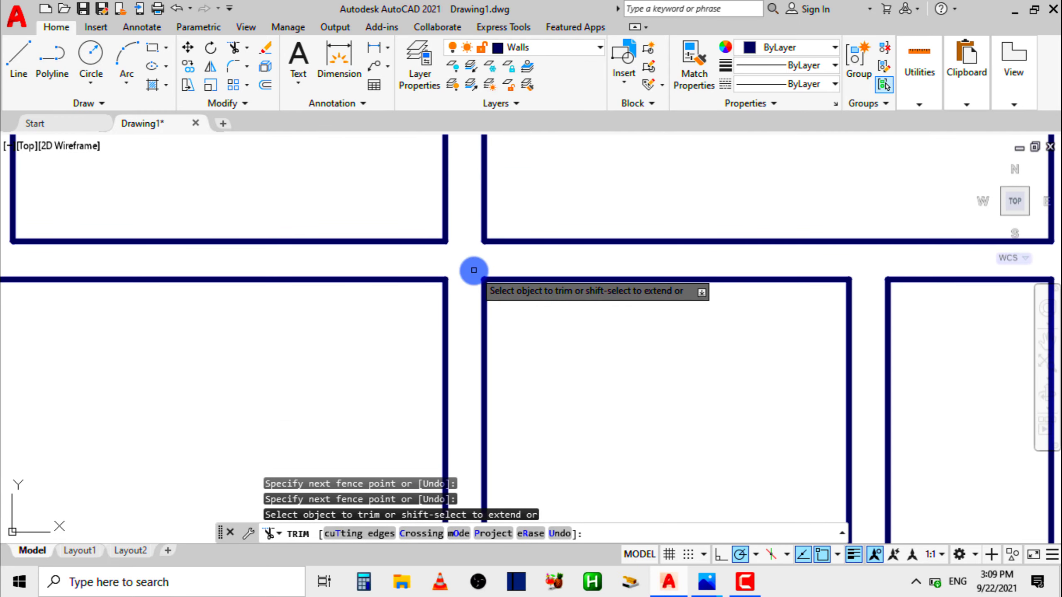
pyautogui.scroll(-8, 441, 299)
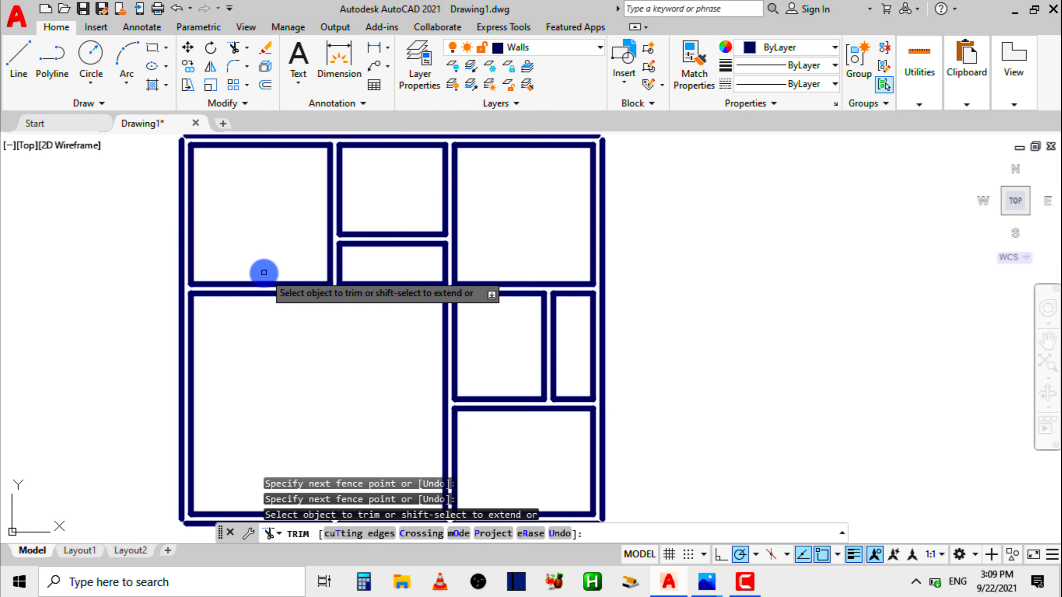
pyautogui.scroll(-3, 414, 325)
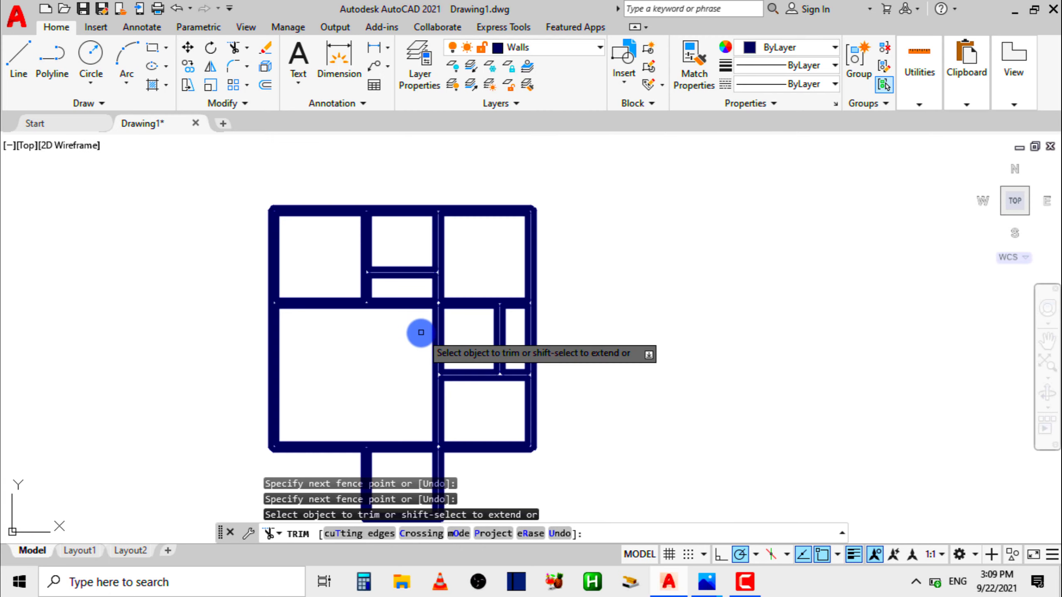
# Step: Finish trimming and examine the wall junctions and the outer corners of the plan
pyautogui.scroll(6, 406, 332)
pyautogui.press('Return')
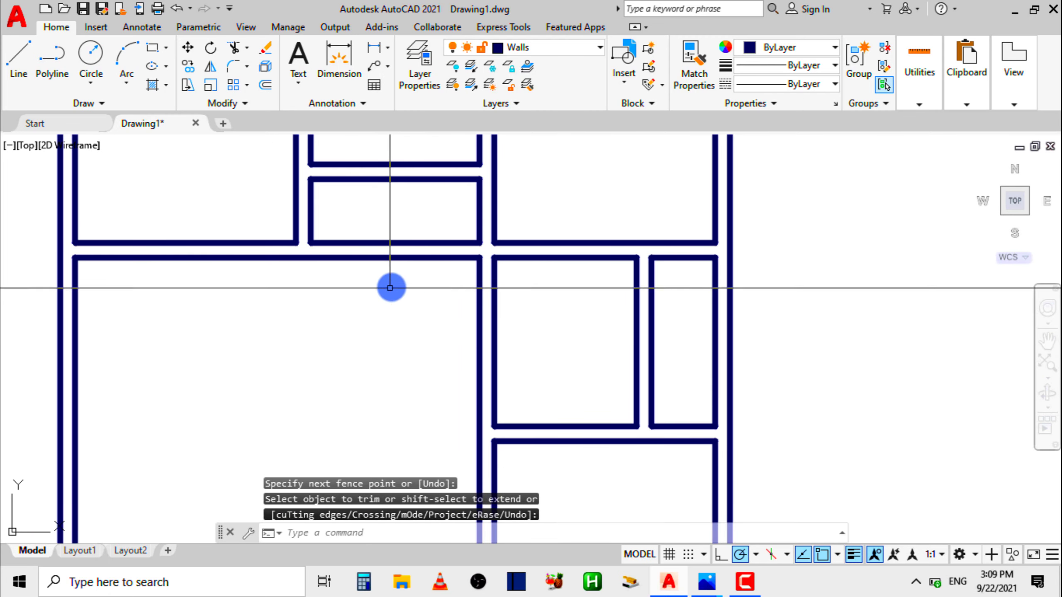
pyautogui.scroll(-4, 391, 287)
pyautogui.scroll(8, 287, 159)
pyautogui.scroll(-4, 284, 159)
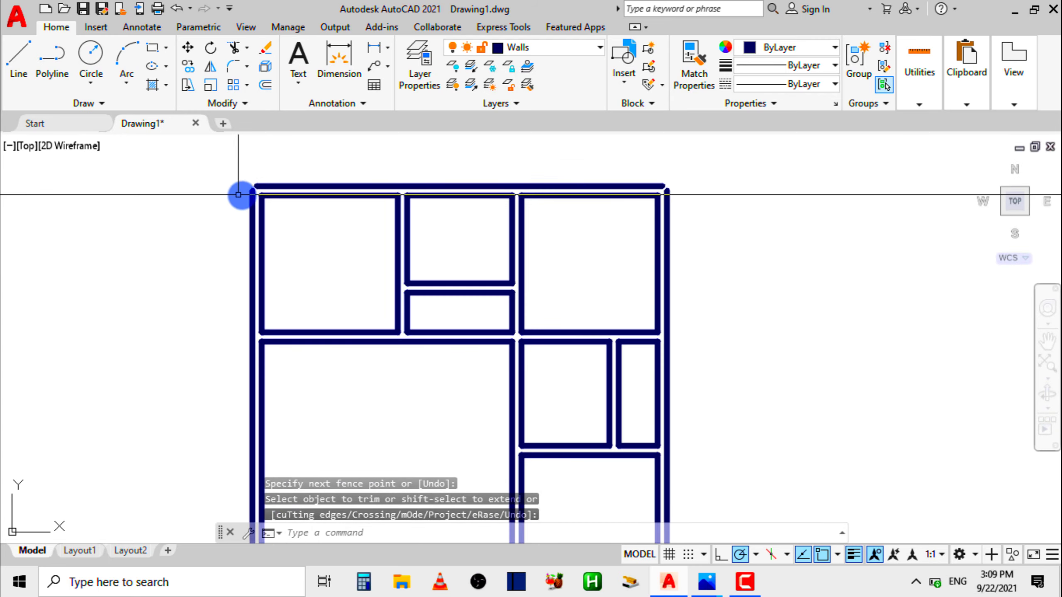
pyautogui.scroll(8, 674, 201)
pyautogui.scroll(-4, 667, 208)
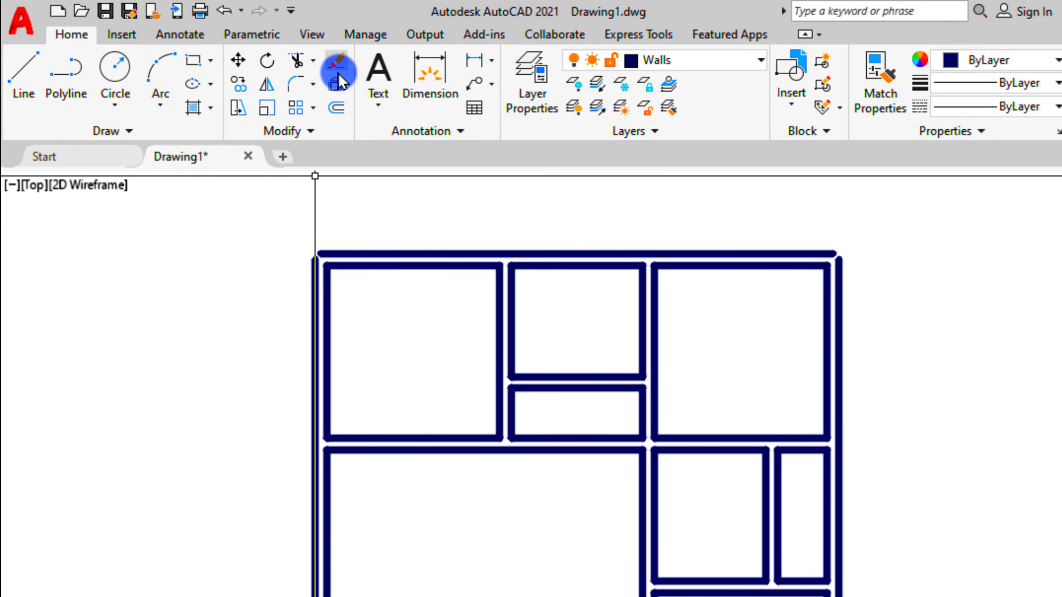
# Step: Fillet the top and left outer wall lines so they meet in a sharp corner at the plan's upper left
pyautogui.click(267, 88)
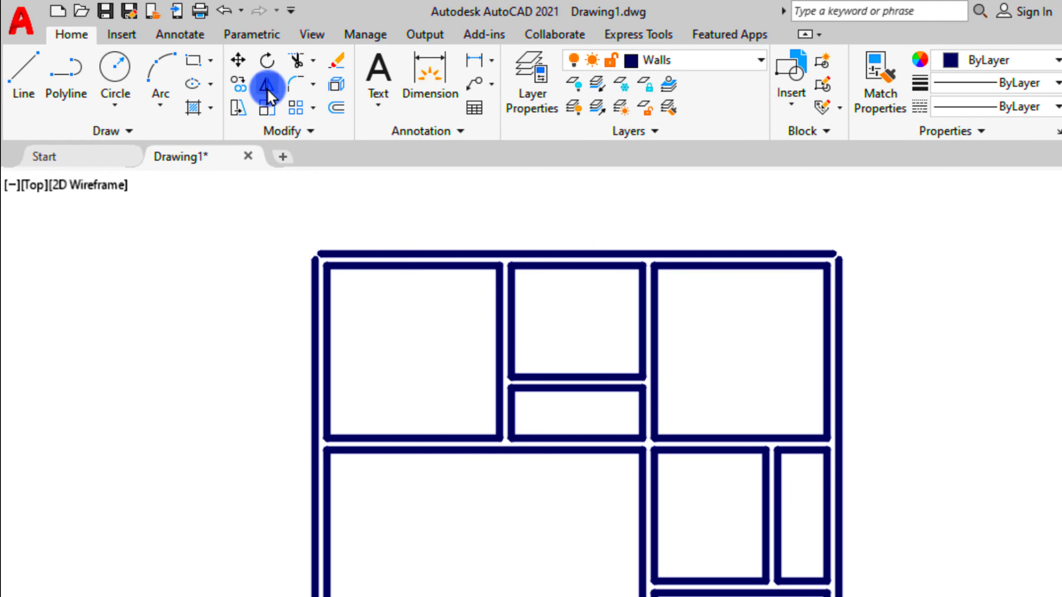
pyautogui.click(313, 86)
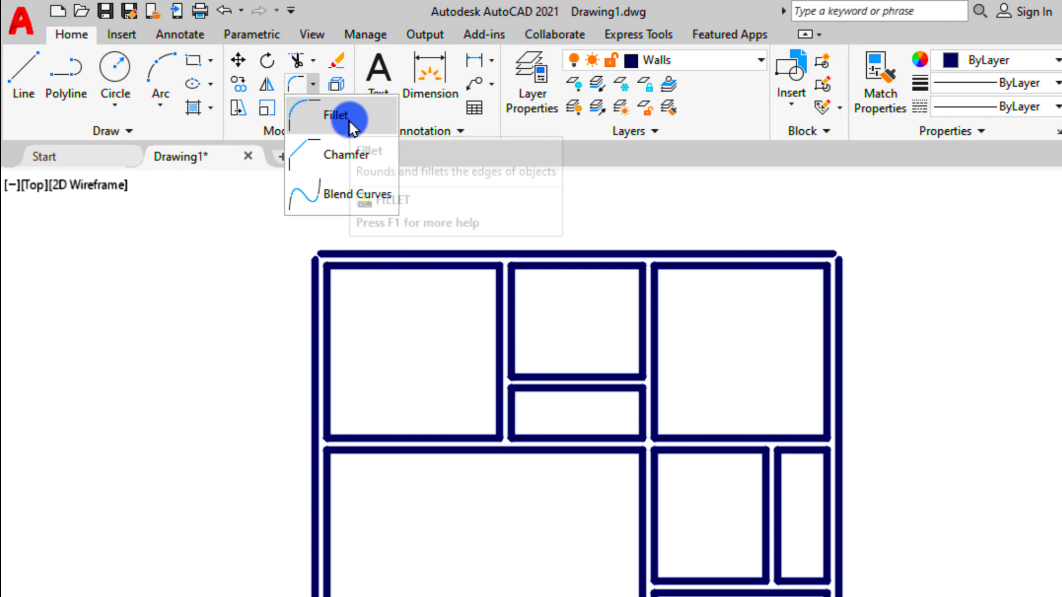
pyautogui.click(312, 86)
pyautogui.click(313, 87)
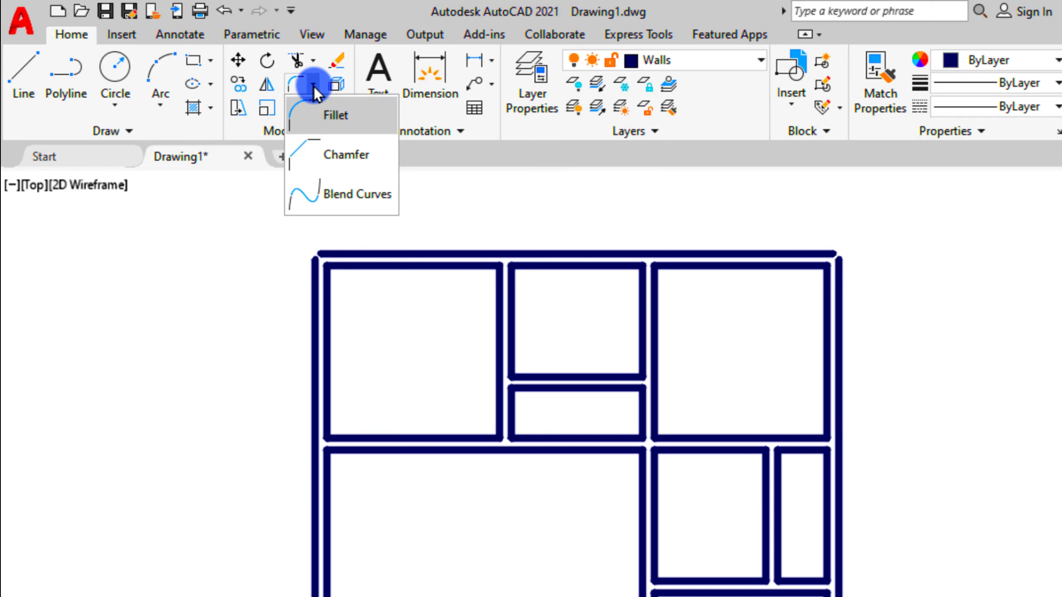
pyautogui.click(331, 117)
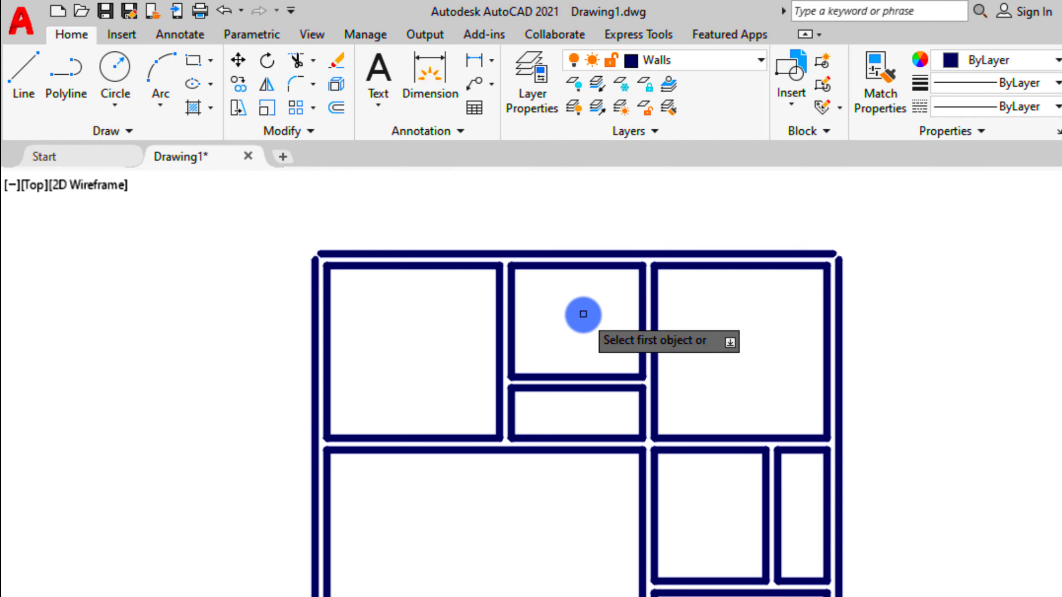
pyautogui.scroll(5, 330, 240)
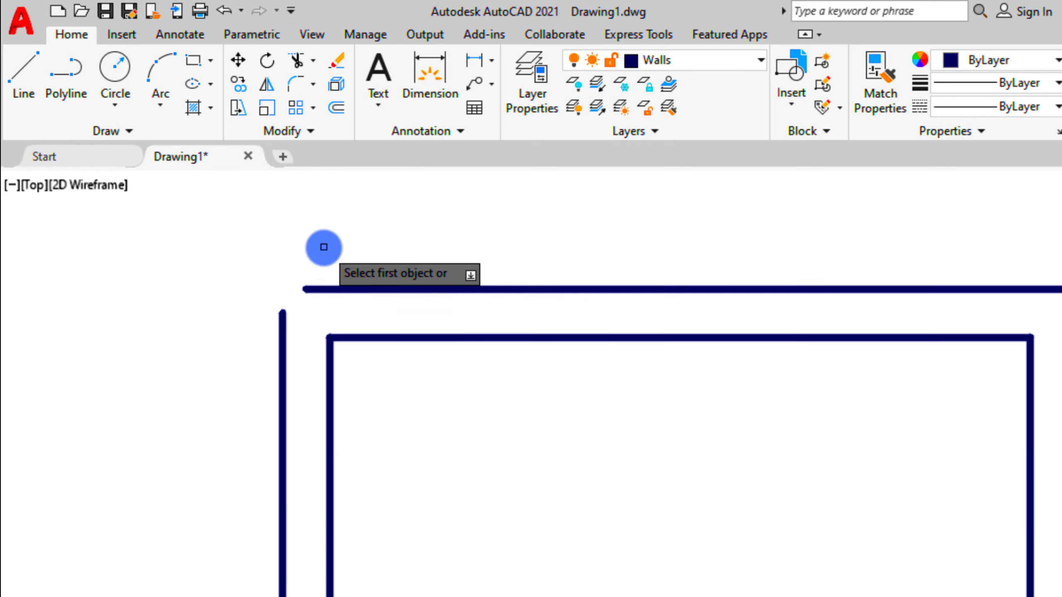
pyautogui.click(348, 288)
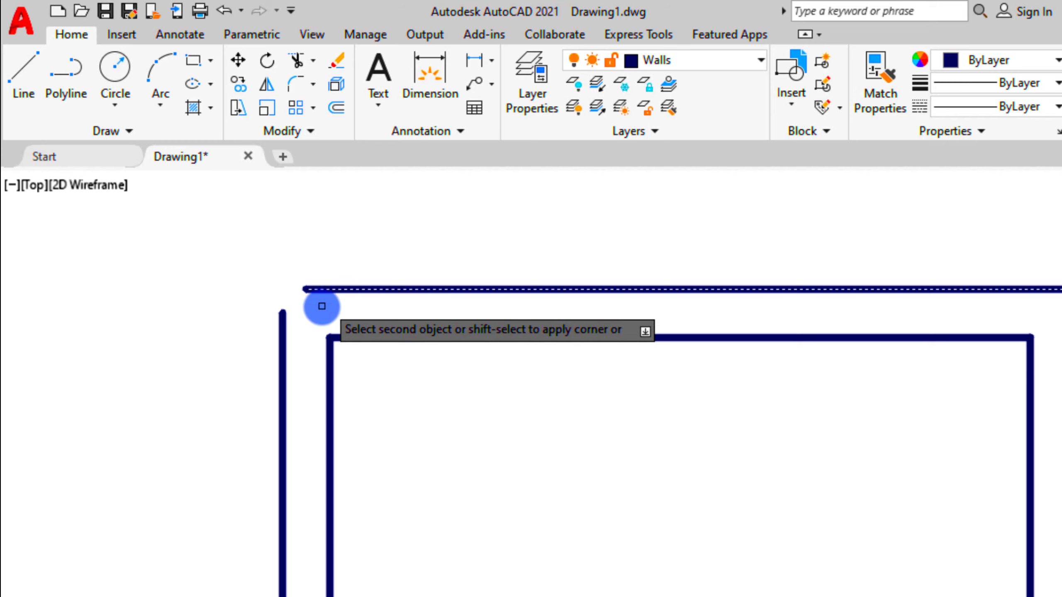
pyautogui.click(281, 345)
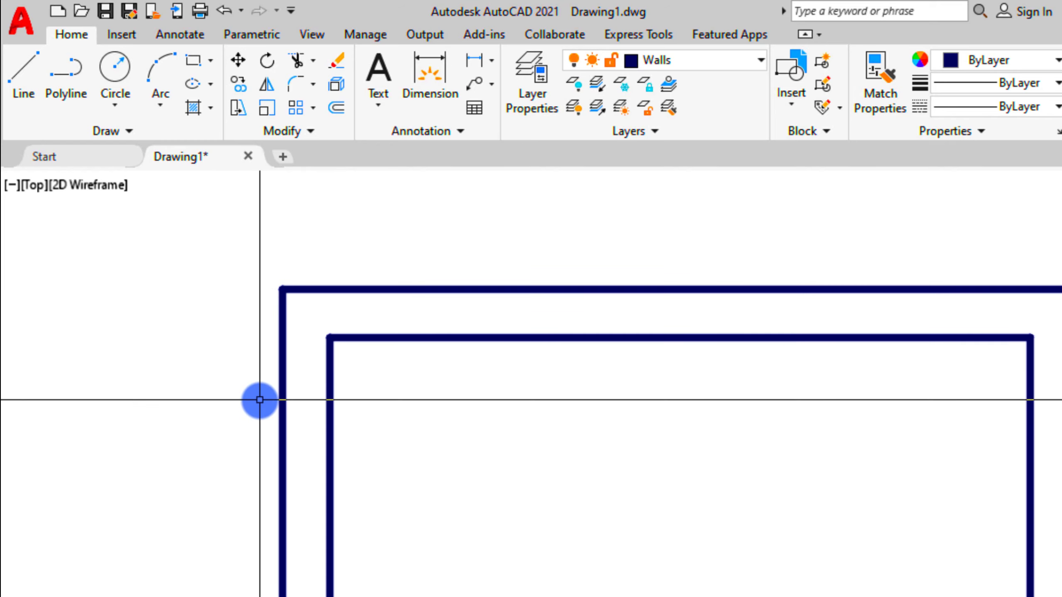
# Step: Fillet the right and top outer wall lines to close the plan's upper right corner
pyautogui.scroll(-5, 292, 294)
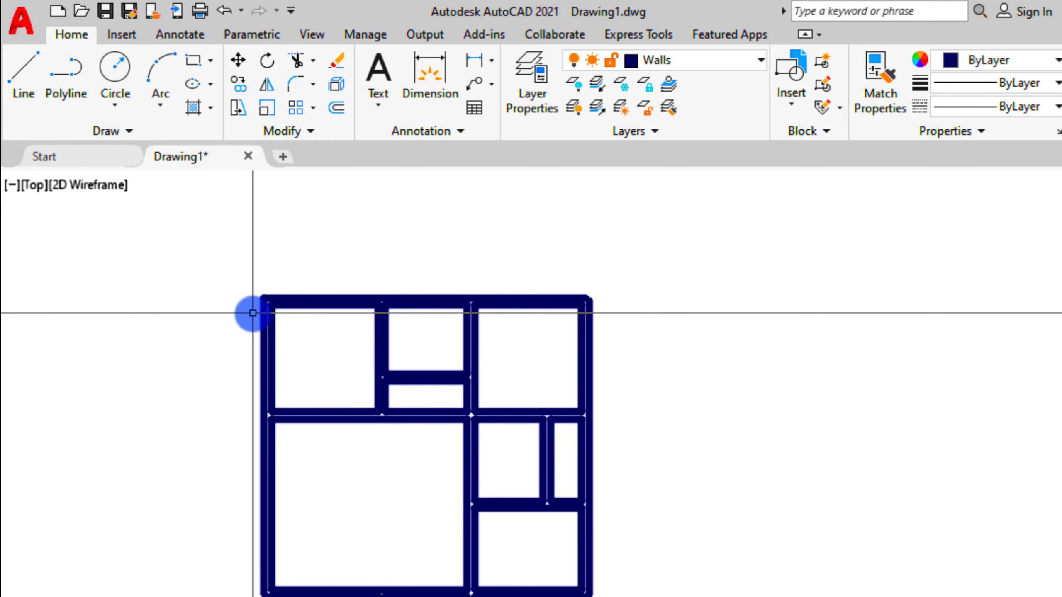
pyautogui.scroll(5, 289, 288)
pyautogui.scroll(-5, 276, 310)
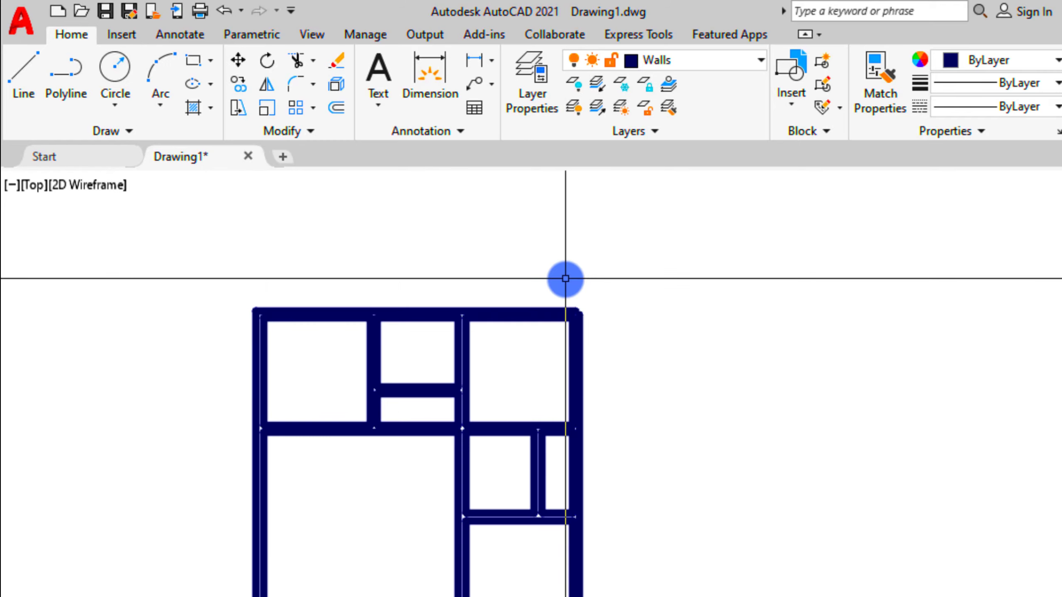
pyautogui.scroll(6, 575, 305)
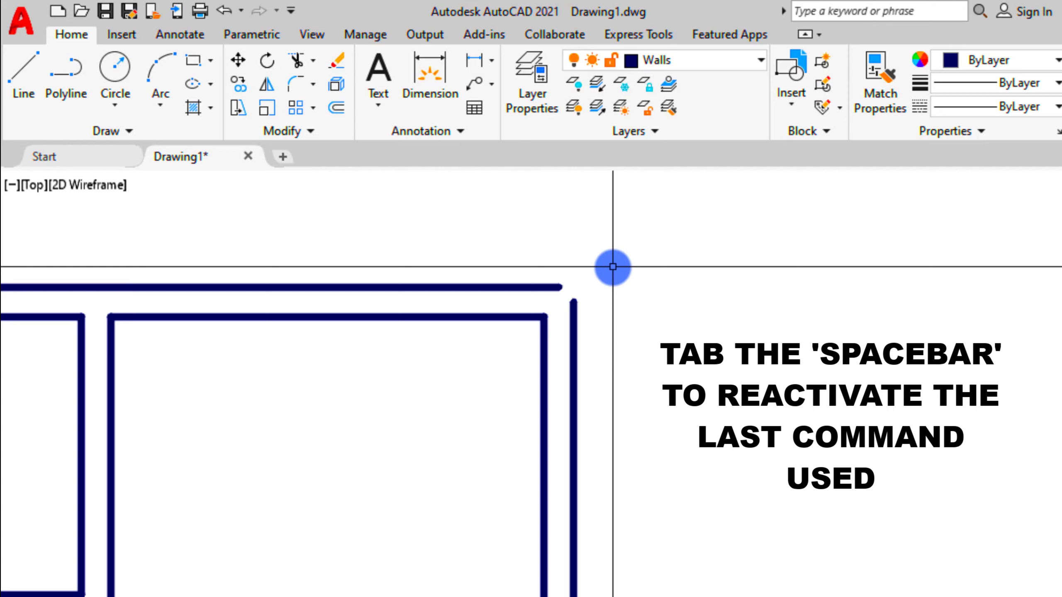
pyautogui.press('space')
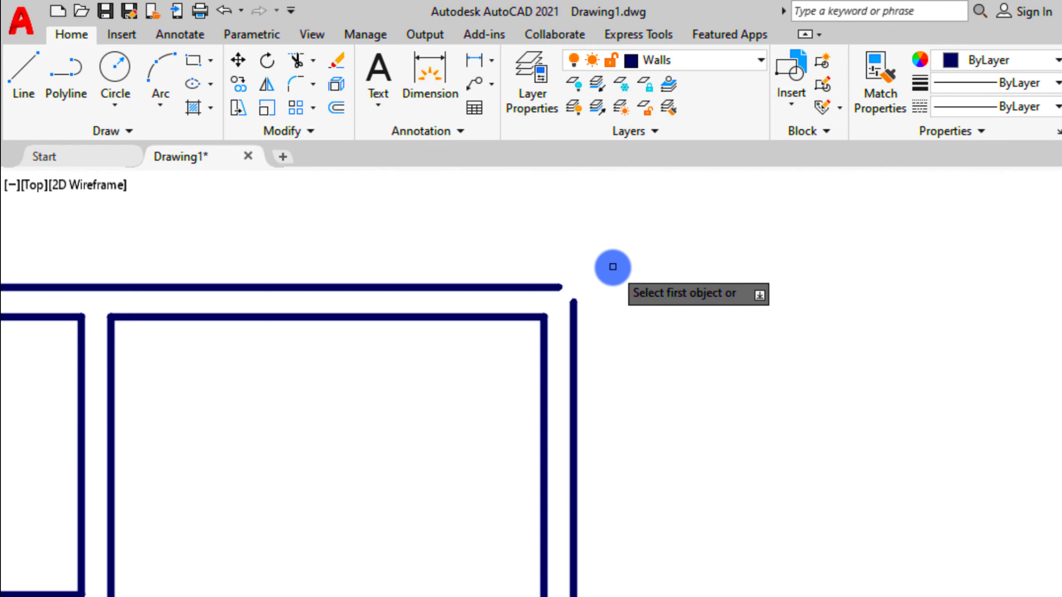
pyautogui.click(573, 319)
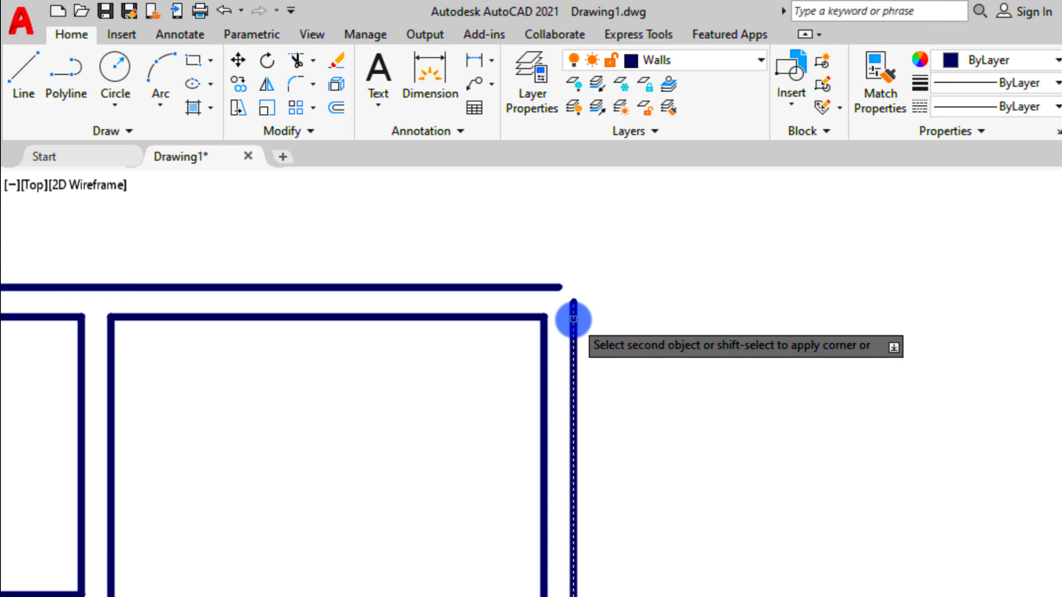
pyautogui.click(553, 287)
# Step: Fillet the right outer wall line with the bottom outer wall line to close the main block's lower right corner
pyautogui.scroll(-5, 623, 248)
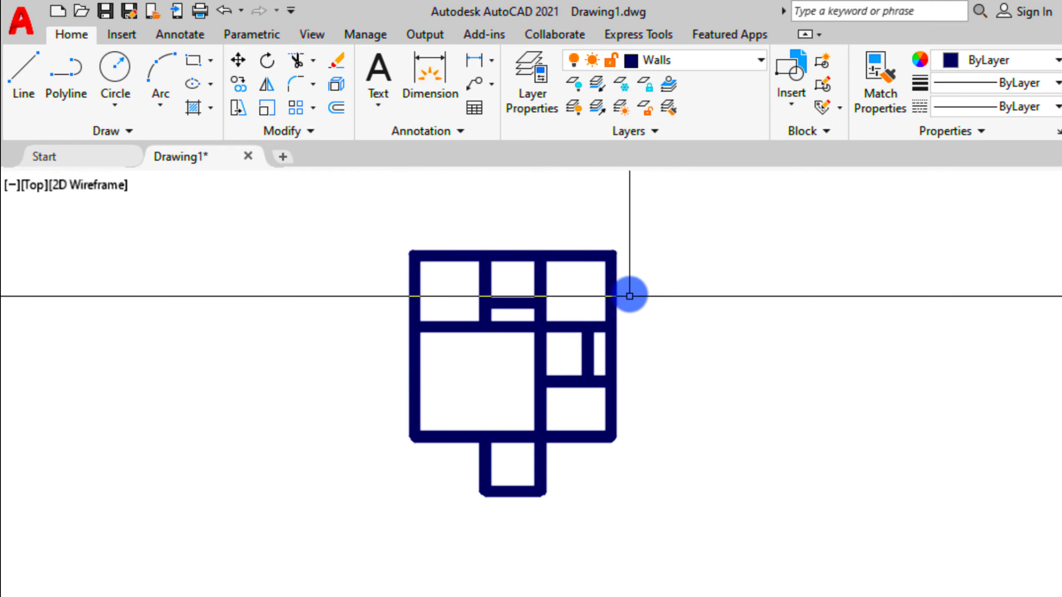
pyautogui.scroll(6, 608, 419)
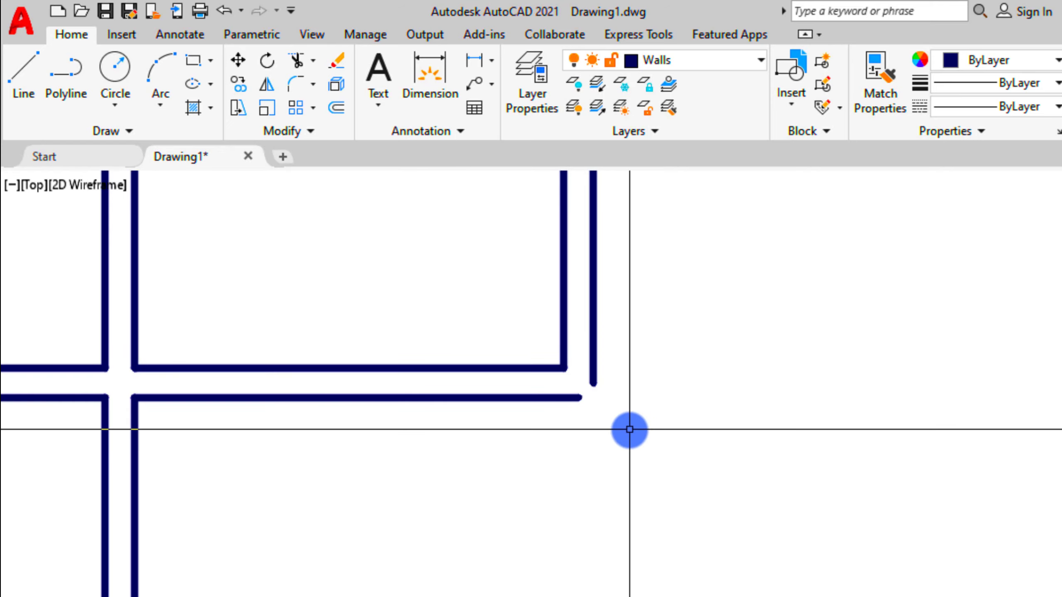
pyautogui.click(593, 338)
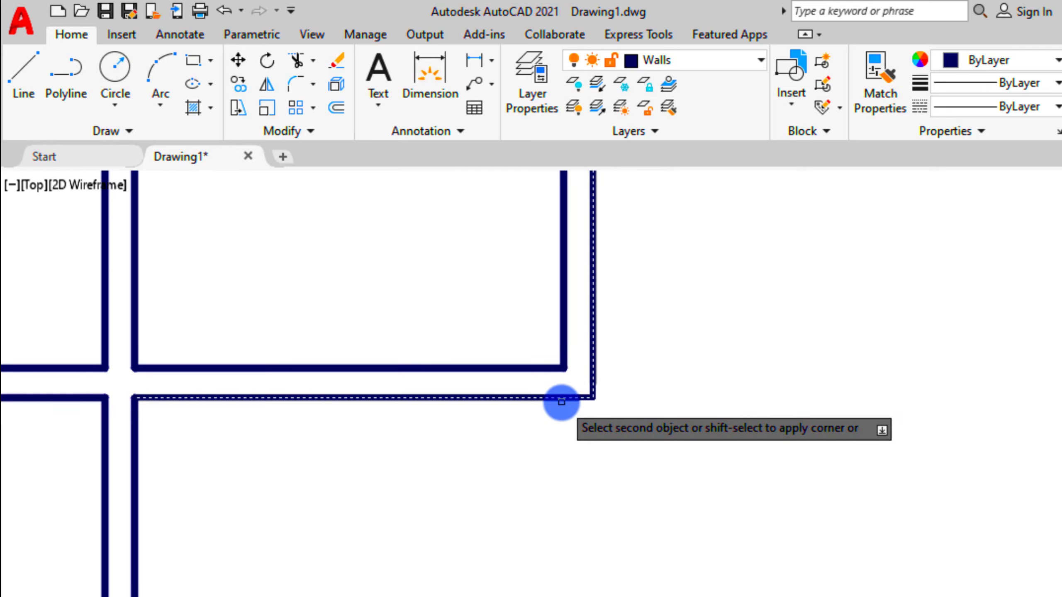
pyautogui.click(562, 402)
# Step: Fillet the outer wall lines at both lower corners of the small room projecting below the main block
pyautogui.scroll(-4, 726, 355)
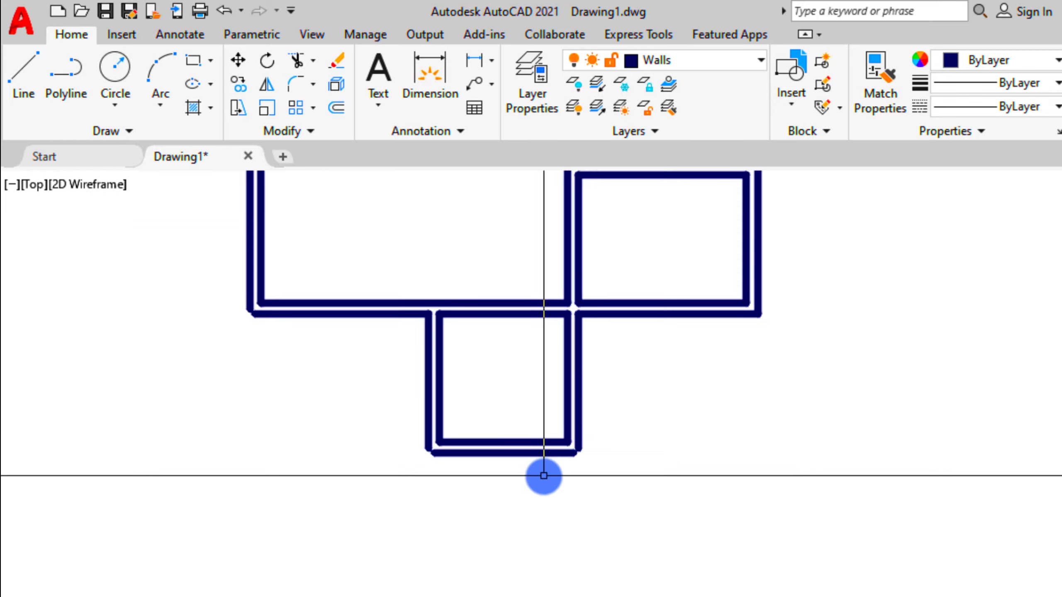
pyautogui.scroll(4, 542, 475)
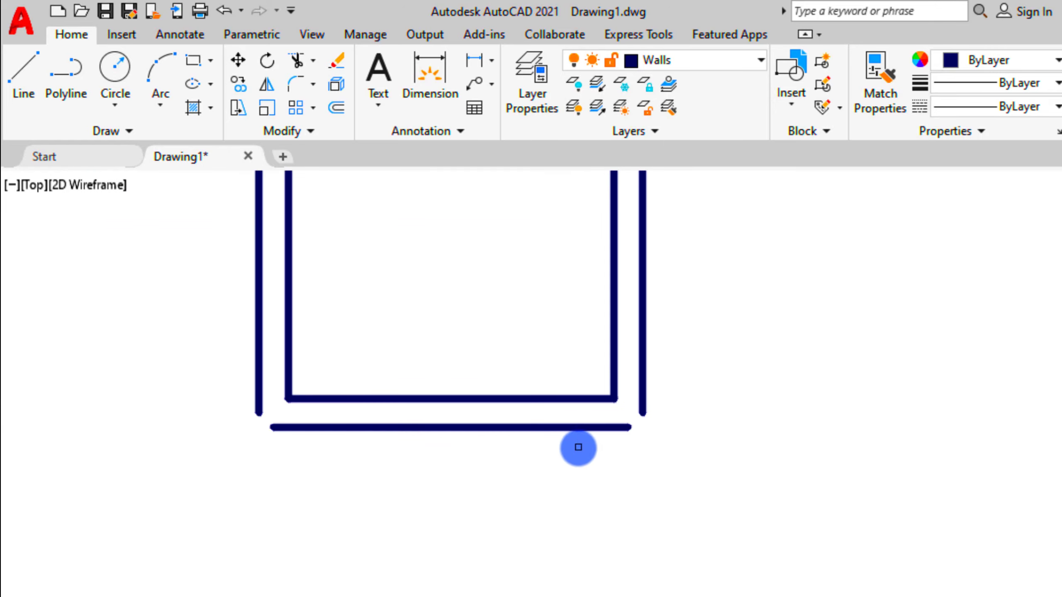
pyautogui.click(645, 385)
pyautogui.scroll(-5, 679, 438)
pyautogui.scroll(4, 562, 451)
pyautogui.press('space')
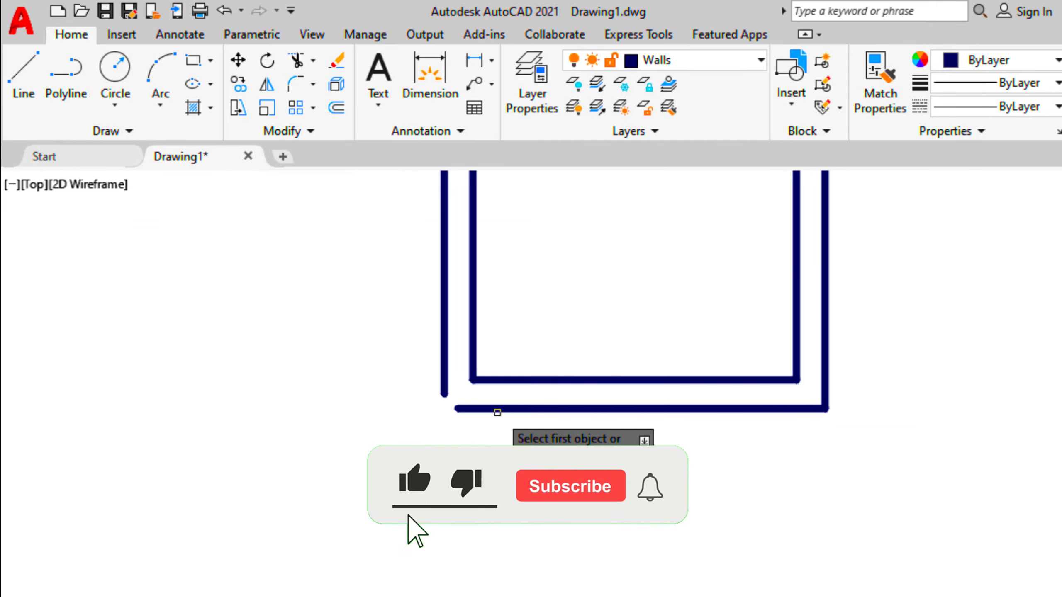
pyautogui.click(490, 407)
pyautogui.click(446, 371)
# Step: Fillet the bottom and left outer wall lines to close the main block's lower left corner
pyautogui.scroll(-6, 558, 473)
pyautogui.scroll(6, 410, 367)
pyautogui.press('space')
pyautogui.click(499, 356)
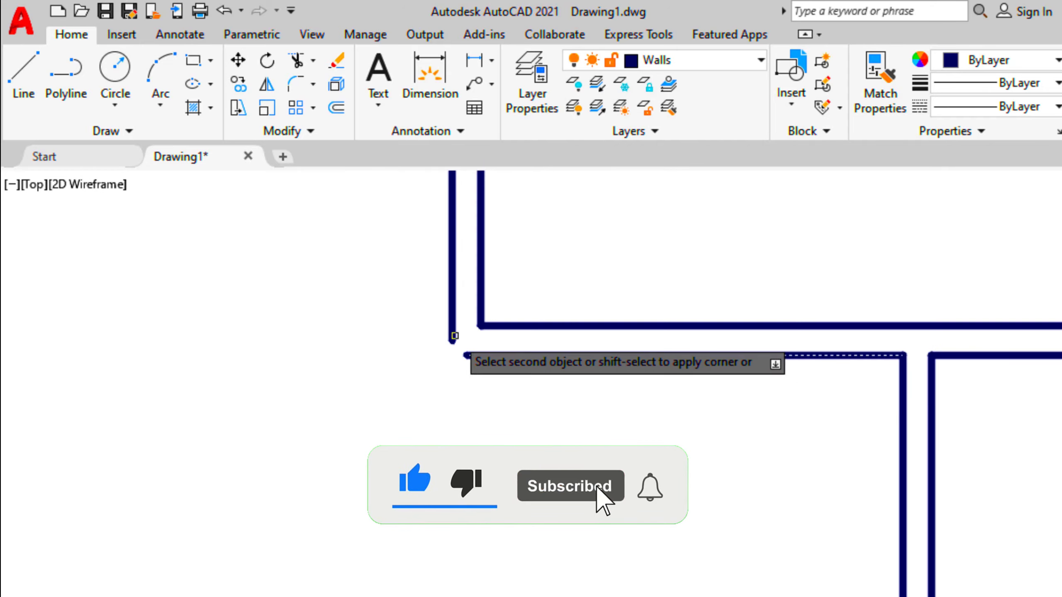
pyautogui.click(452, 334)
# Step: Examine the whole floor plan, checking the outer corners and the interior wall junctions
pyautogui.scroll(-4, 450, 326)
pyautogui.press('space')
pyautogui.scroll(-3, 586, 423)
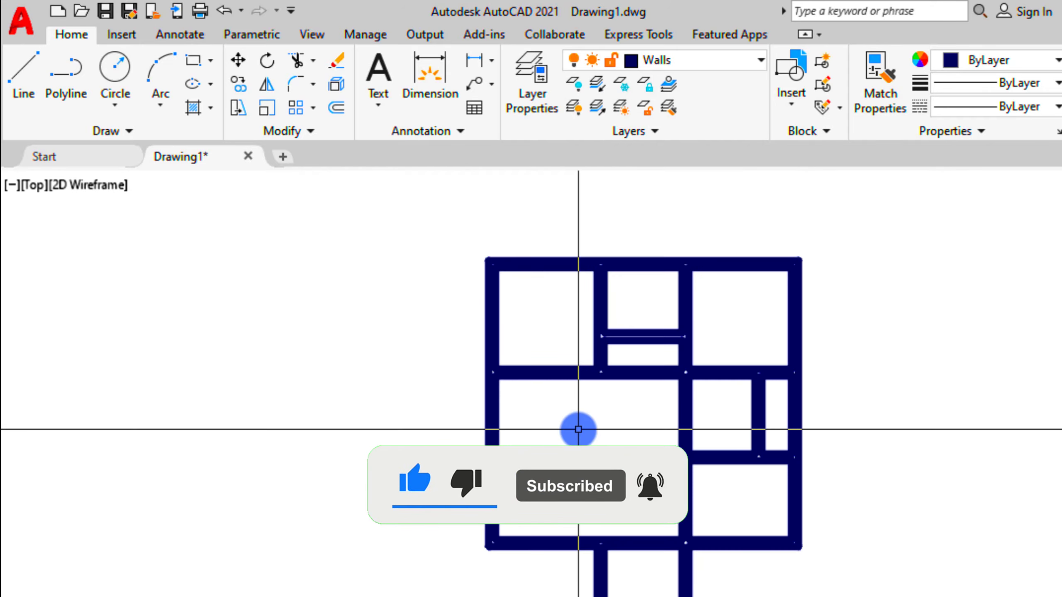
pyautogui.scroll(3, 630, 458)
pyautogui.scroll(-2, 613, 414)
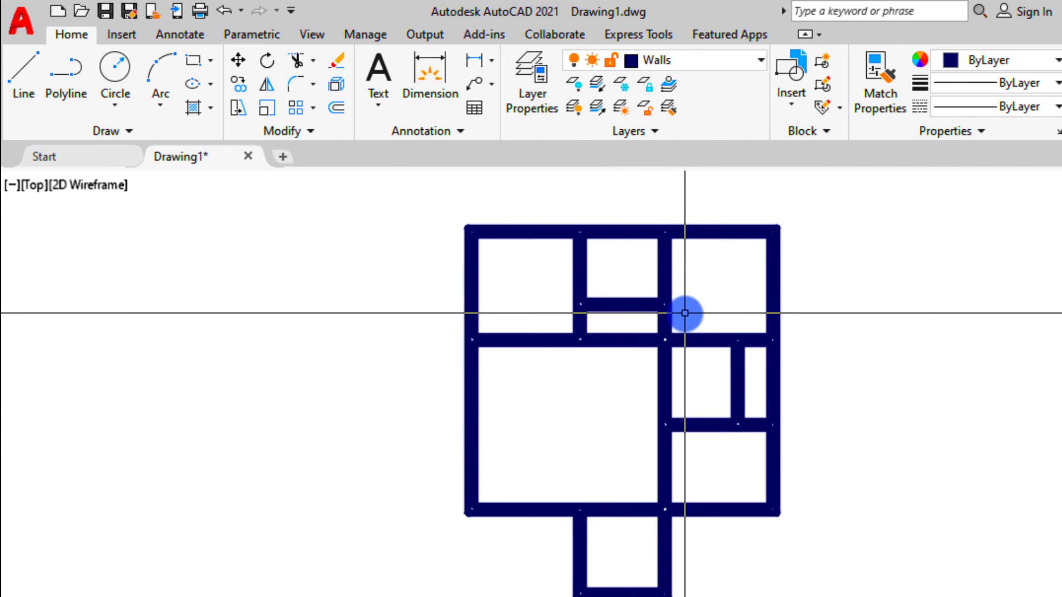
pyautogui.scroll(2, 677, 332)
pyautogui.scroll(-2, 615, 327)
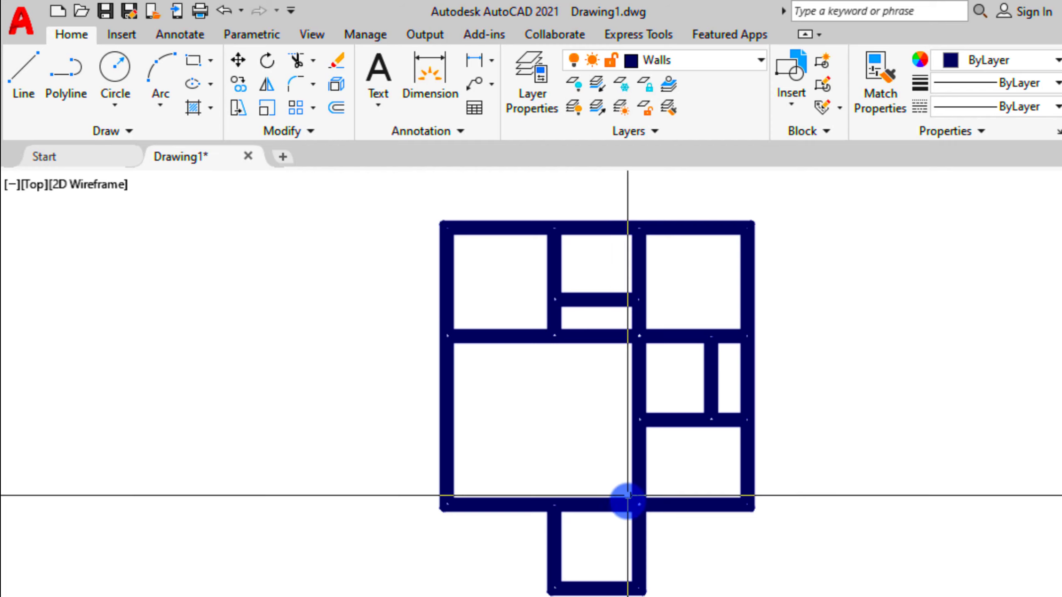
pyautogui.scroll(2, 626, 378)
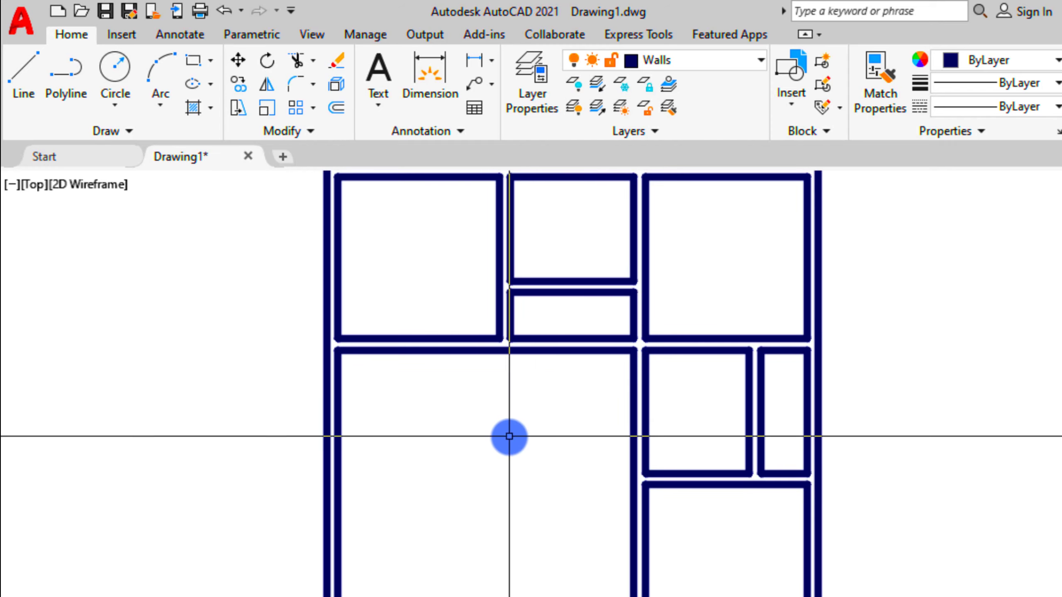
pyautogui.scroll(-2, 523, 456)
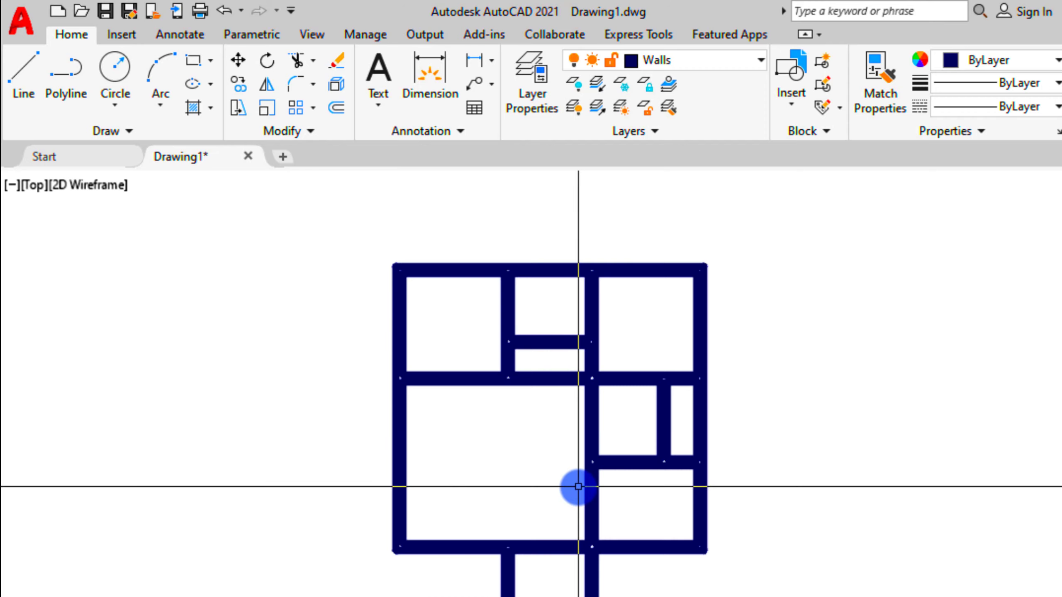